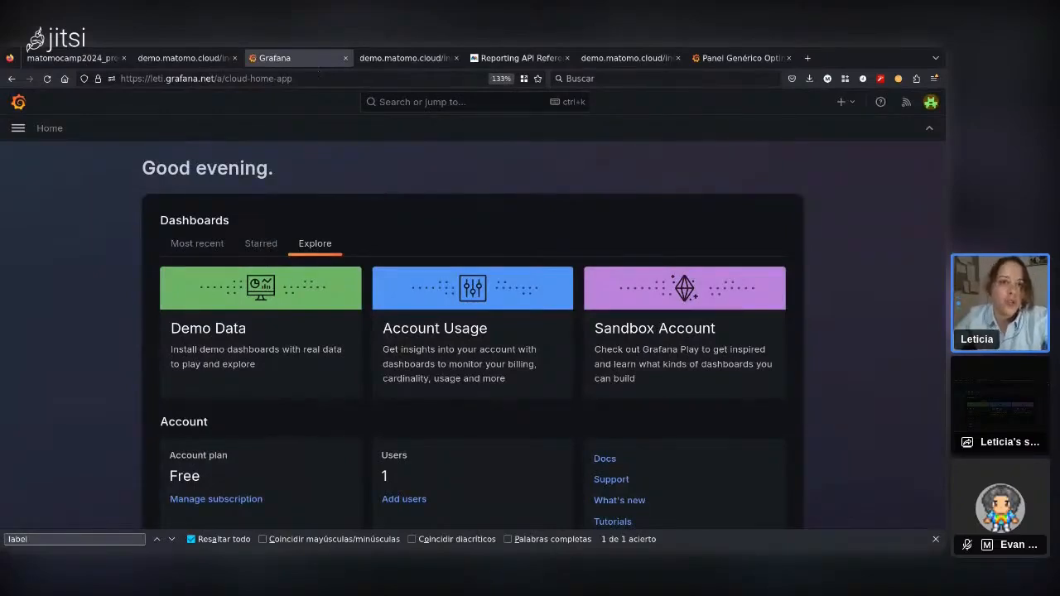
left_click_drag(166, 79, 214, 78)
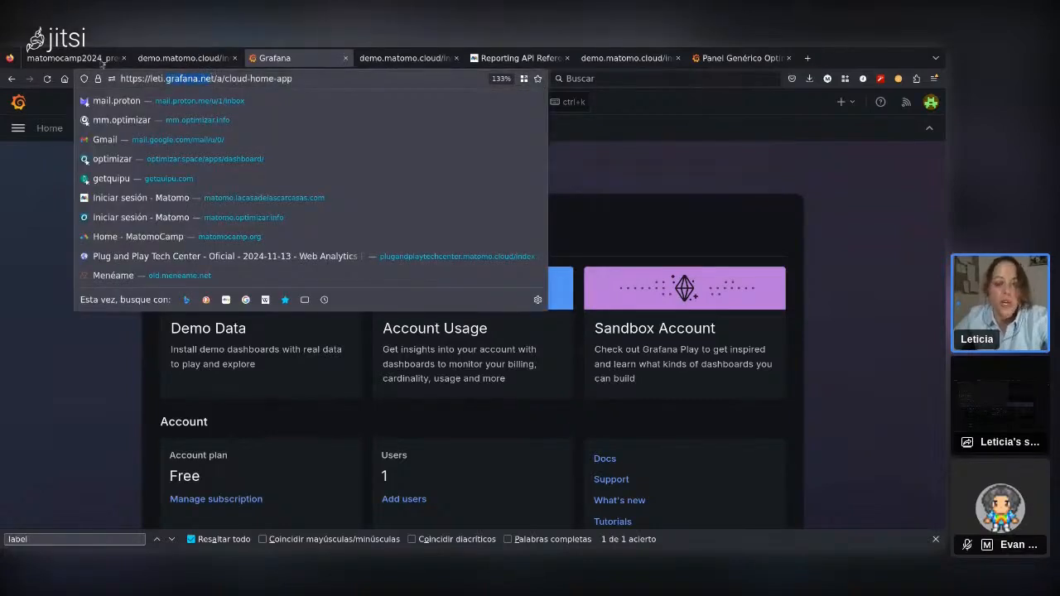
left_click(27, 399)
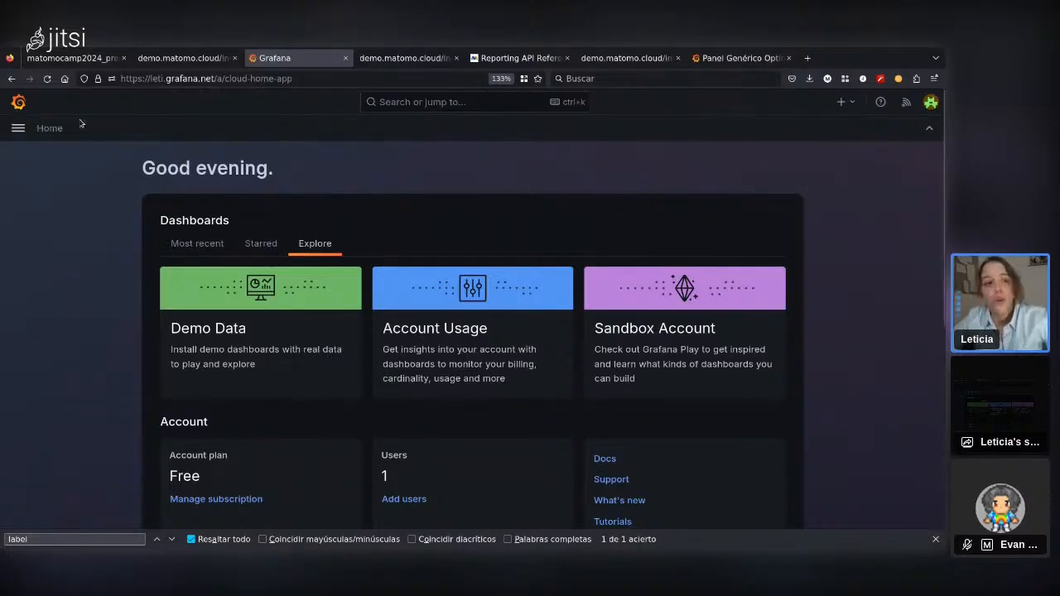
Open the list of connected data sources and start adding a new data source.
left_click(17, 128)
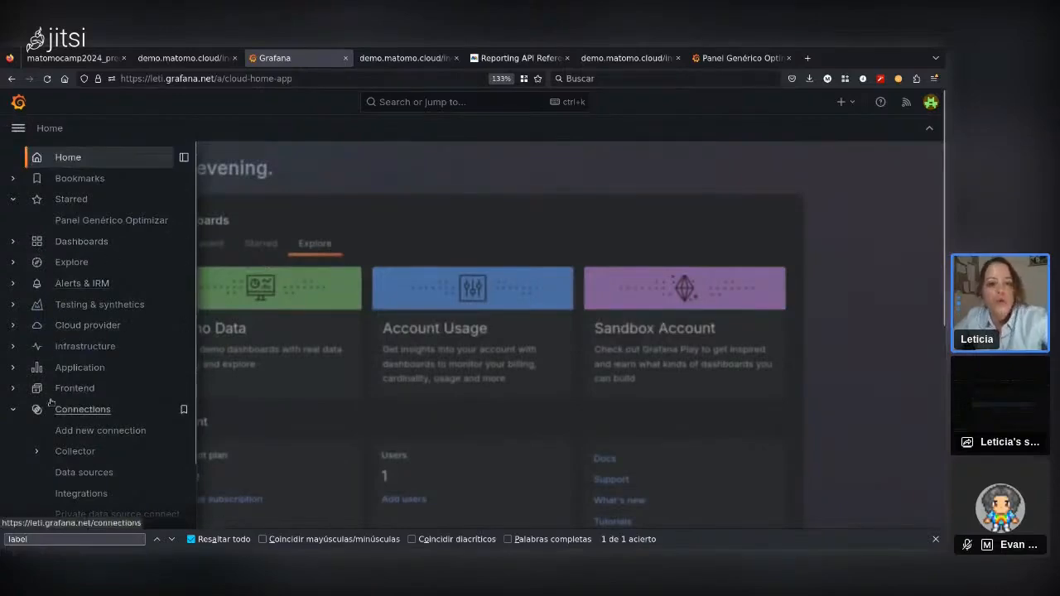
scroll(51, 403, "down", 1)
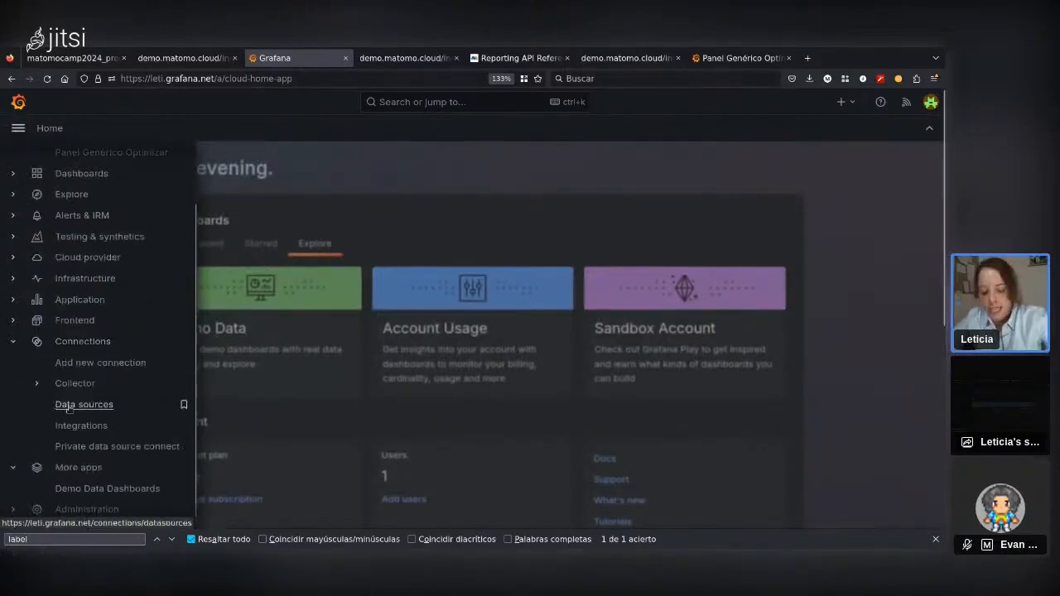
left_click(69, 405)
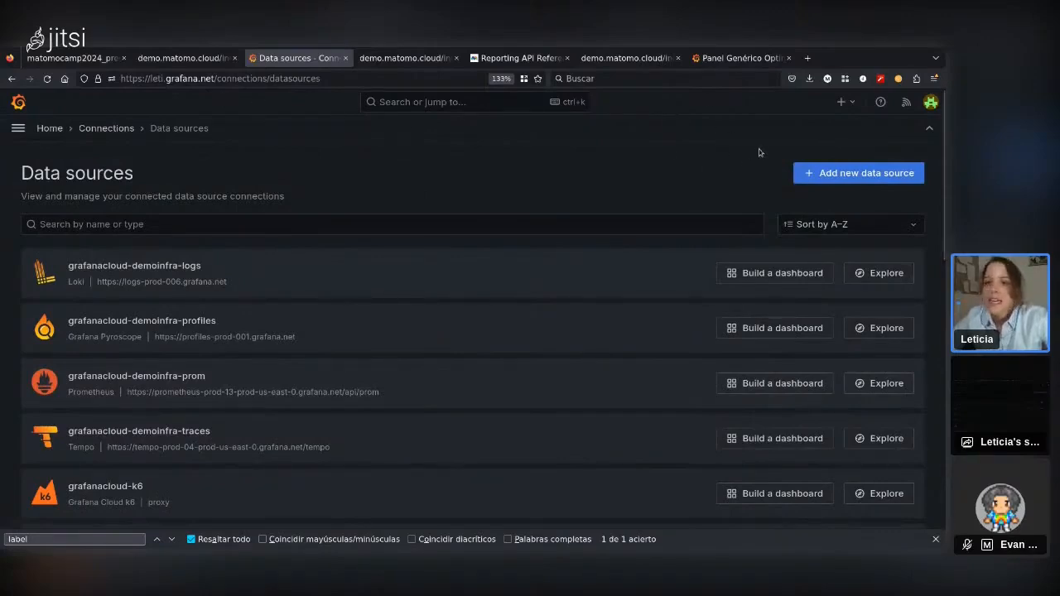
left_click(820, 172)
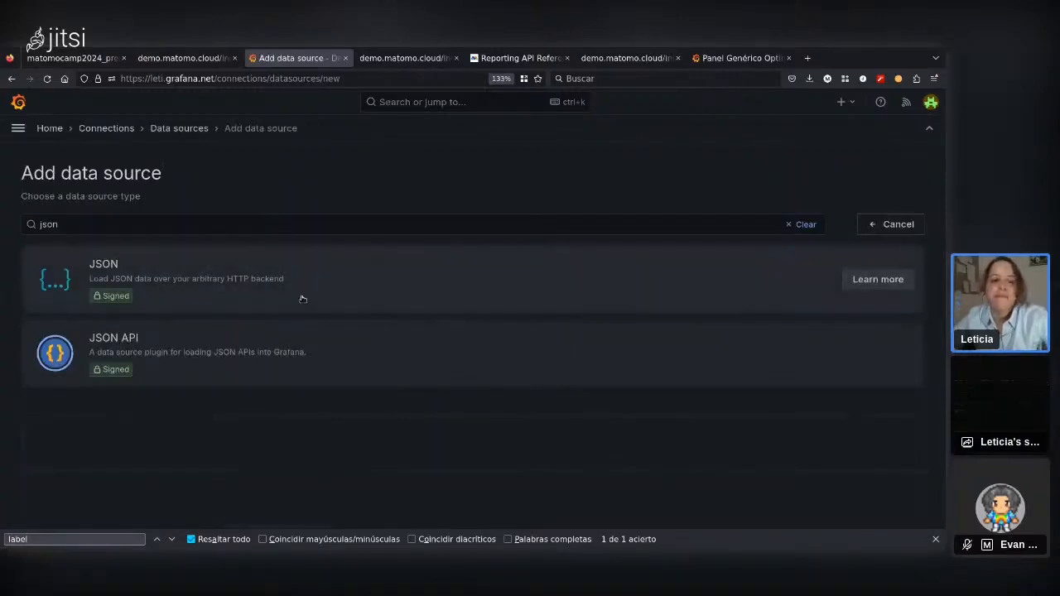
Clear the data source type filter and look through the available types, from time series databases to enterprise plugins and others.
double_click(169, 225)
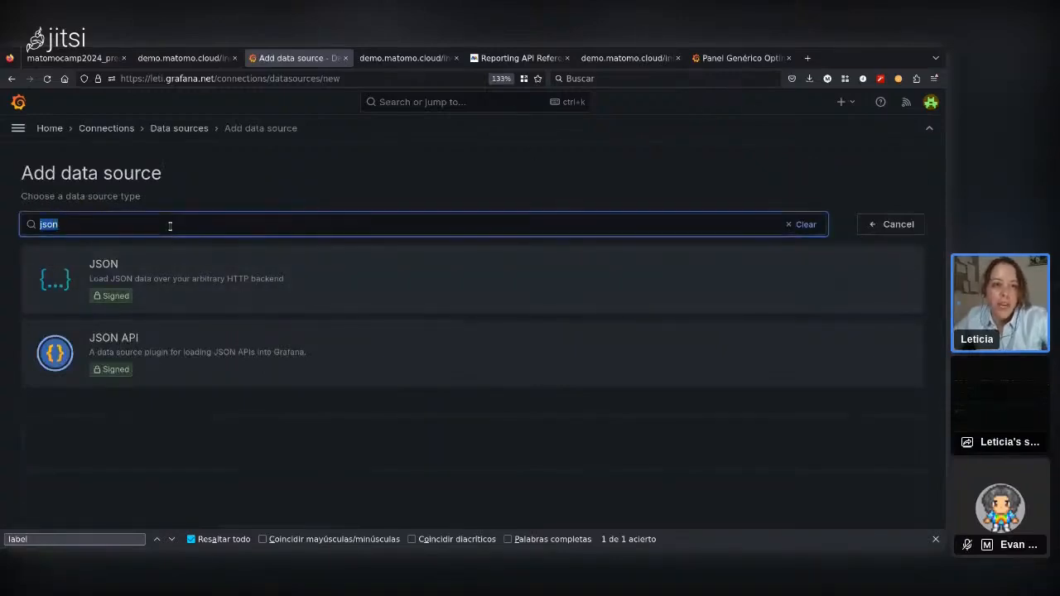
key("BackSpace")
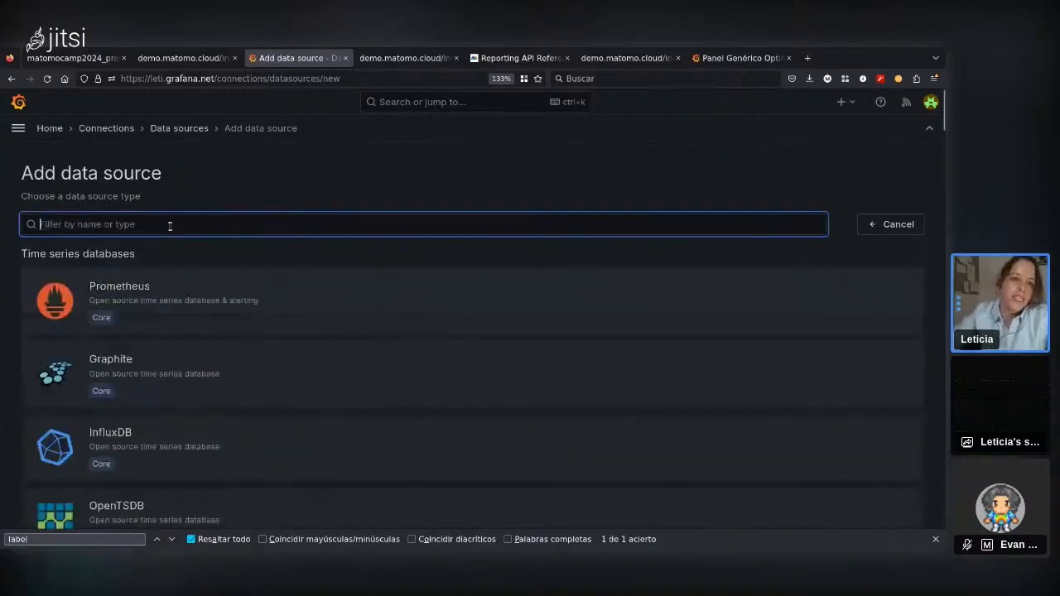
scroll(190, 350, "down", 6)
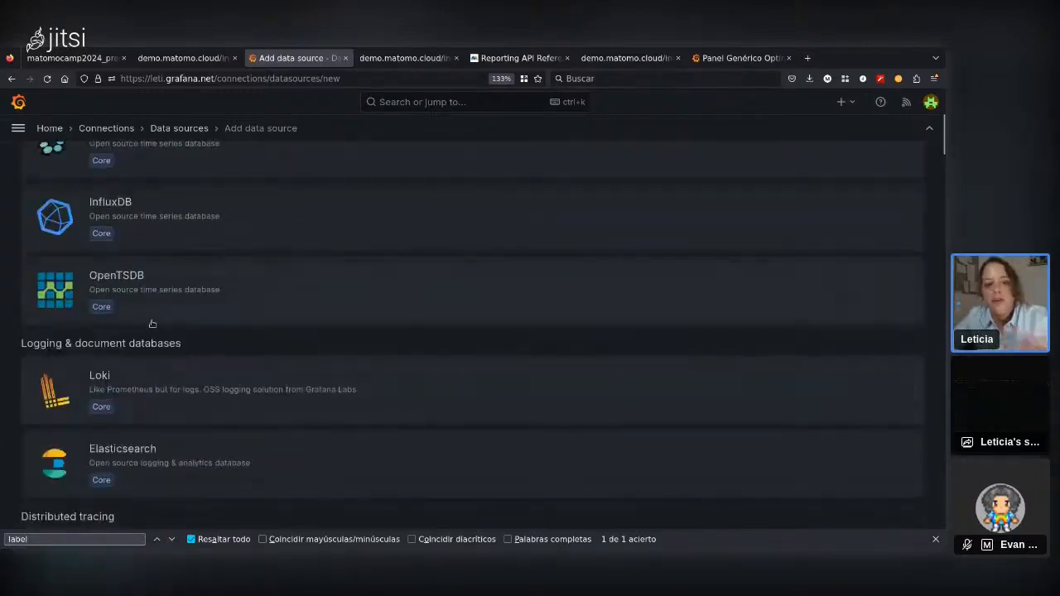
scroll(253, 403, "down", 8)
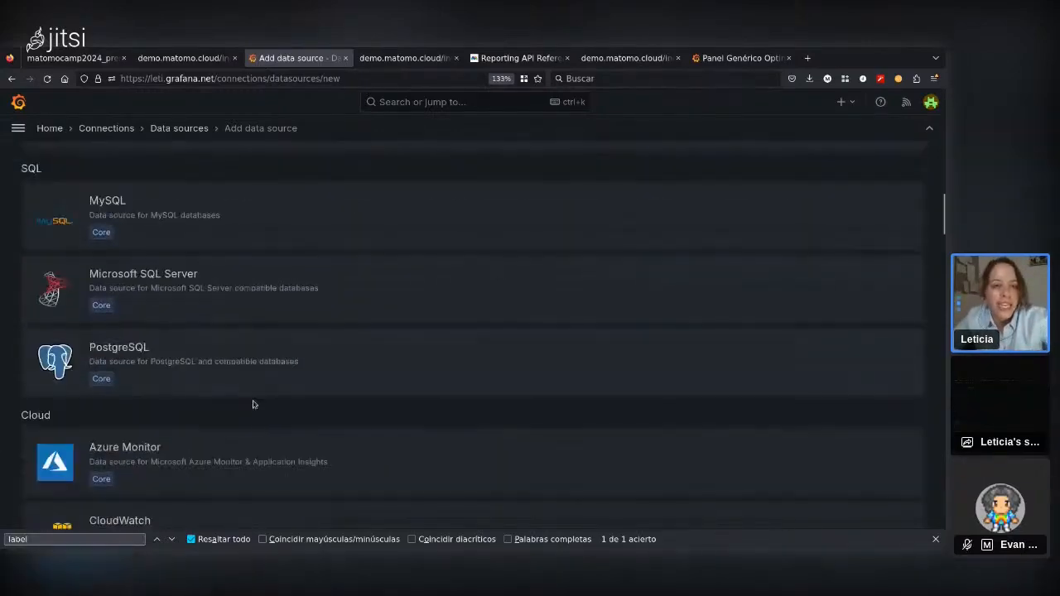
scroll(254, 410, "down", 4)
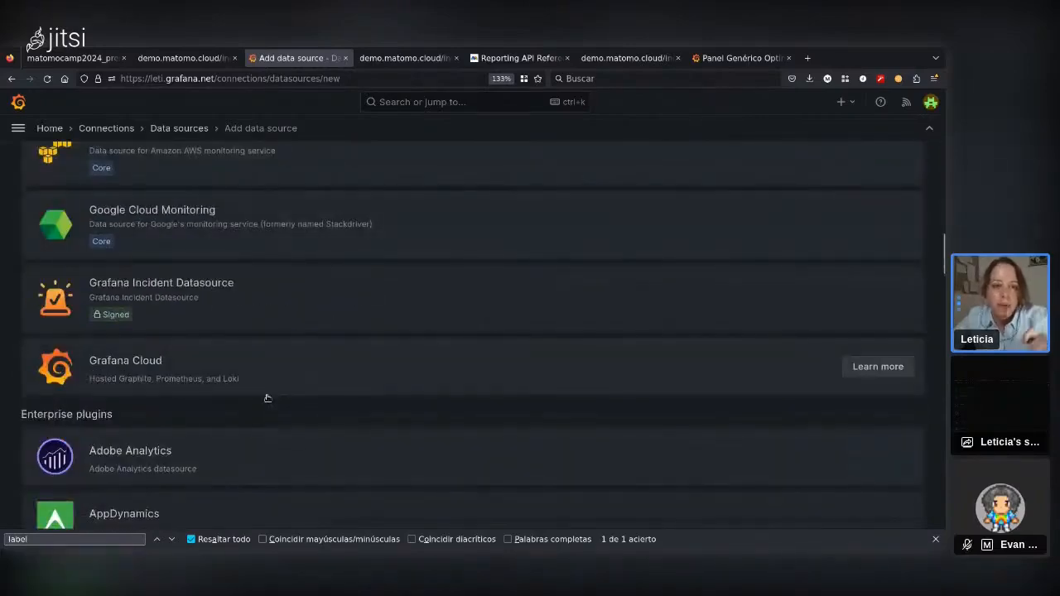
scroll(265, 395, "down", 5)
scroll(259, 393, "down", 12)
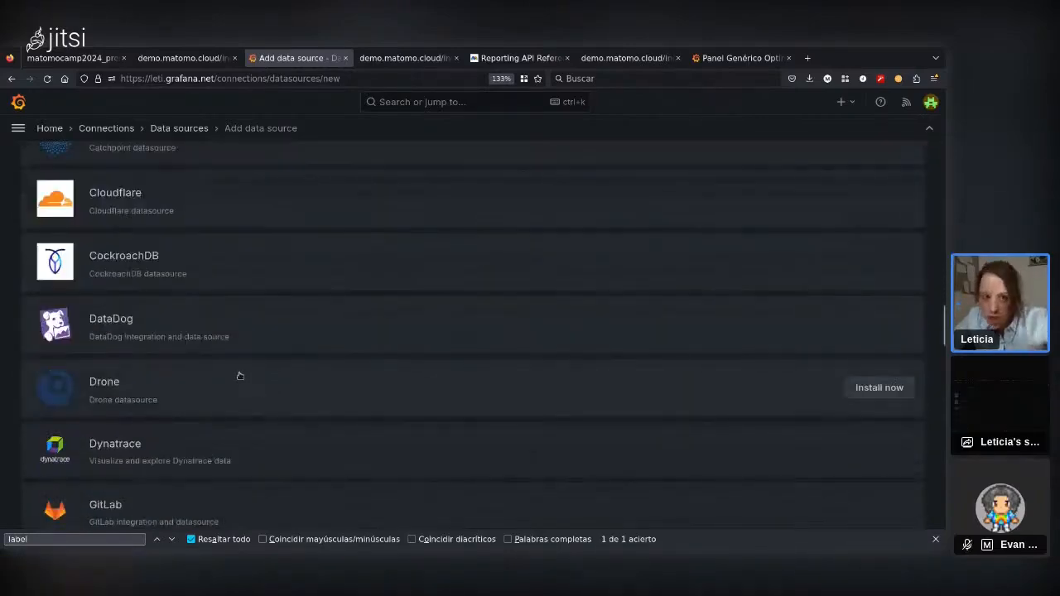
scroll(230, 405, "down", 10)
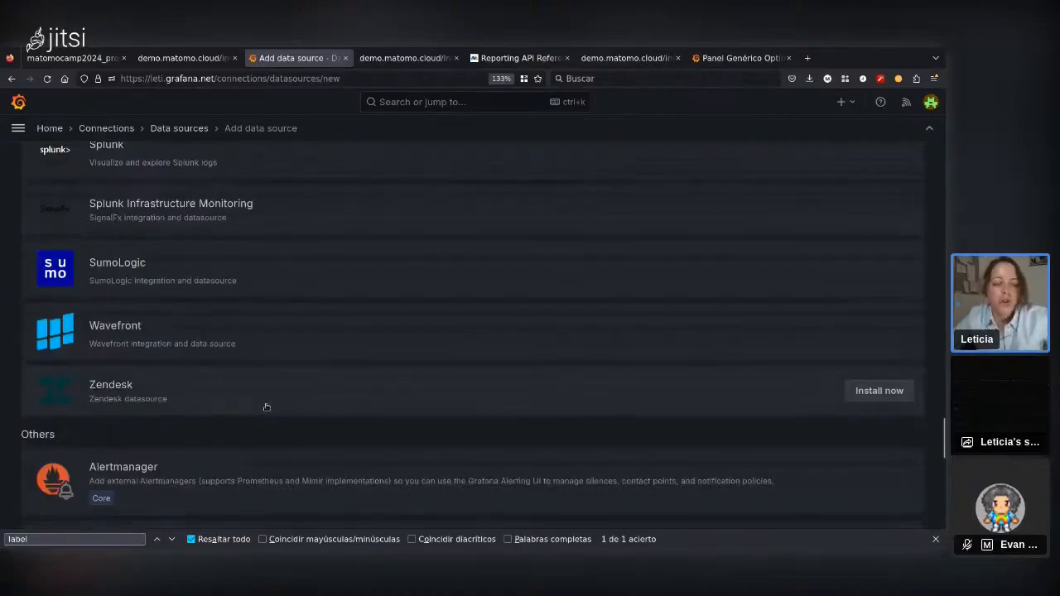
scroll(263, 408, "up", 15)
scroll(258, 403, "up", 8)
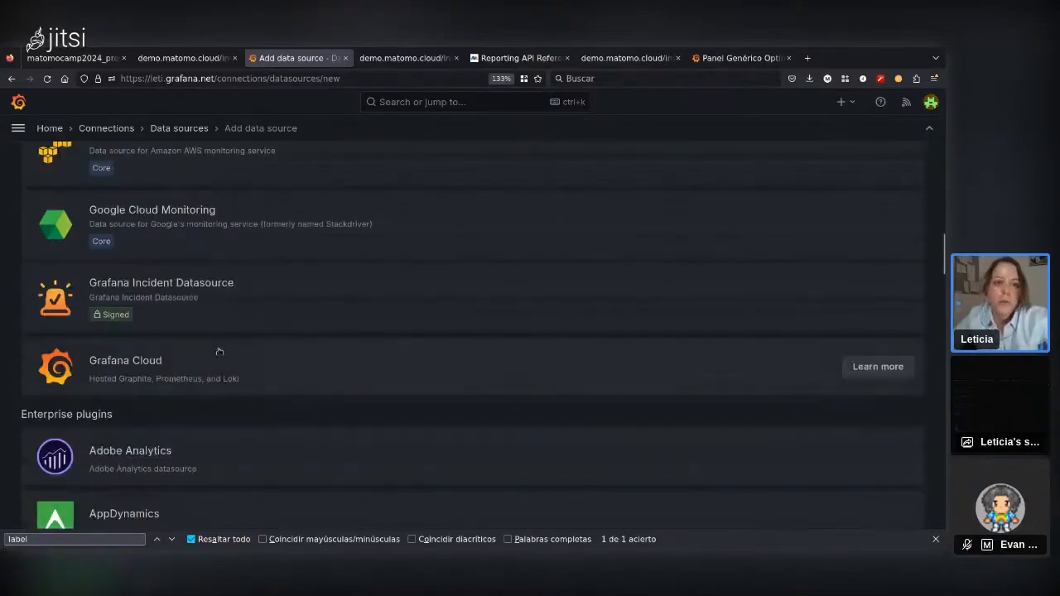
scroll(219, 351, "up", 8)
scroll(219, 351, "up", 10)
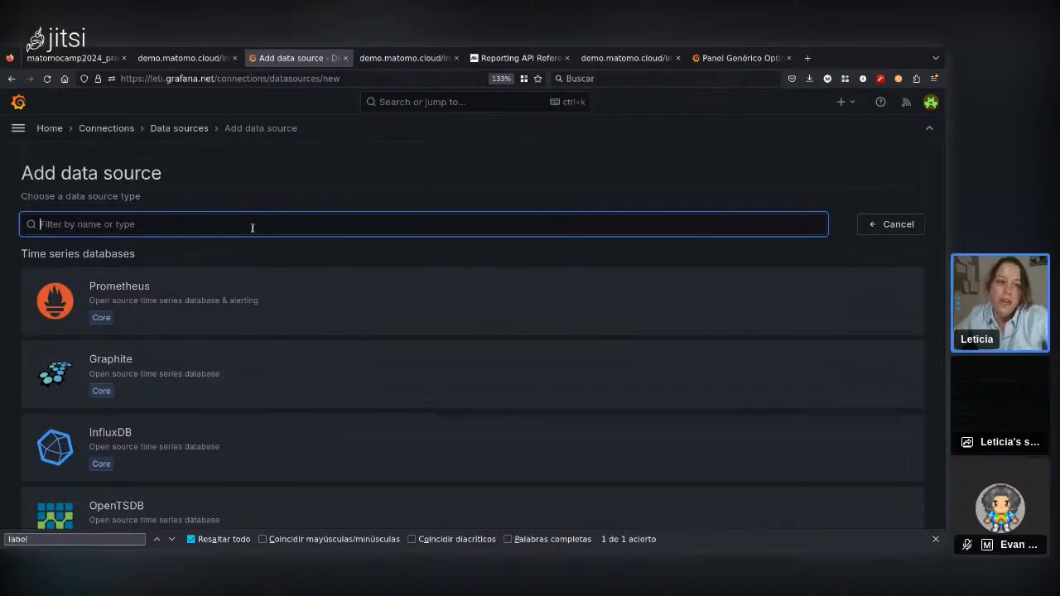
Switch to the matomocamp2024 presentation and highlight "Json API" on the slide about integrating Matomo with Grafana.
left_click(73, 58)
scroll(205, 370, "down", 5)
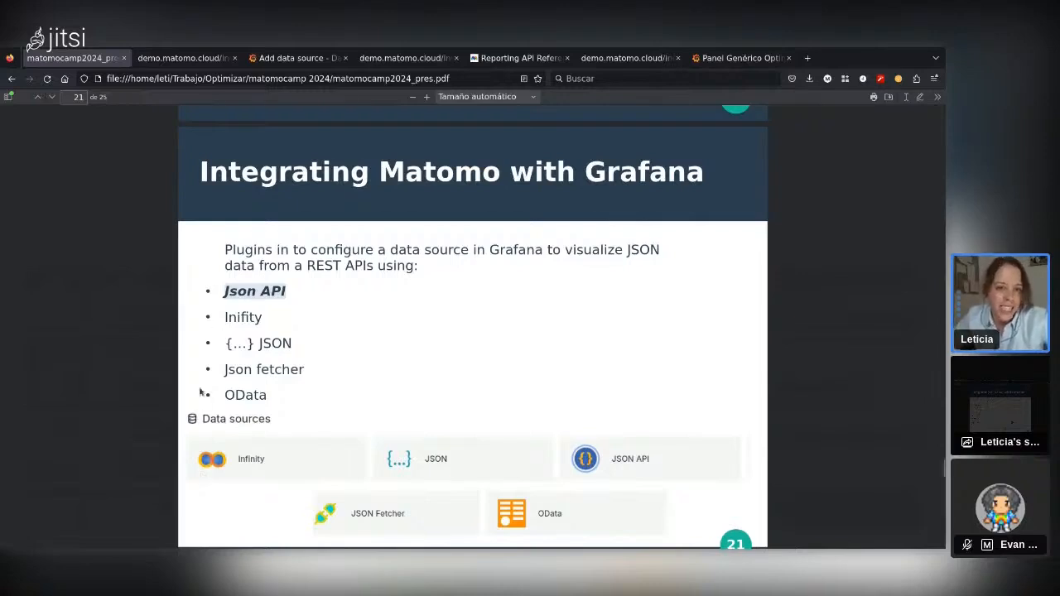
triple_click(245, 291)
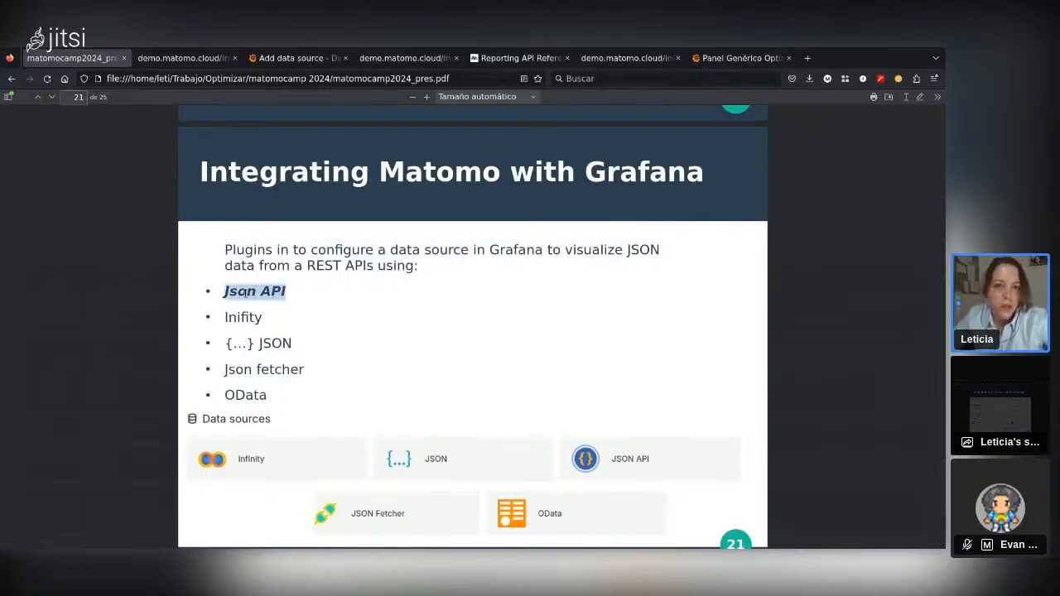
Back in Grafana, filter the data source types by "json" and add a JSON API data source.
left_click(297, 58)
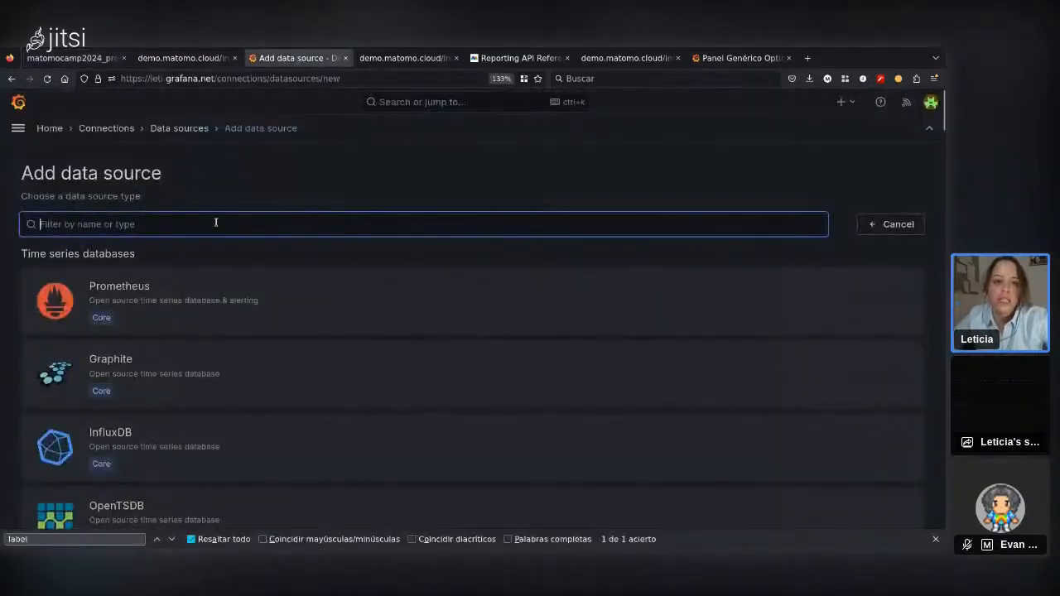
type("json")
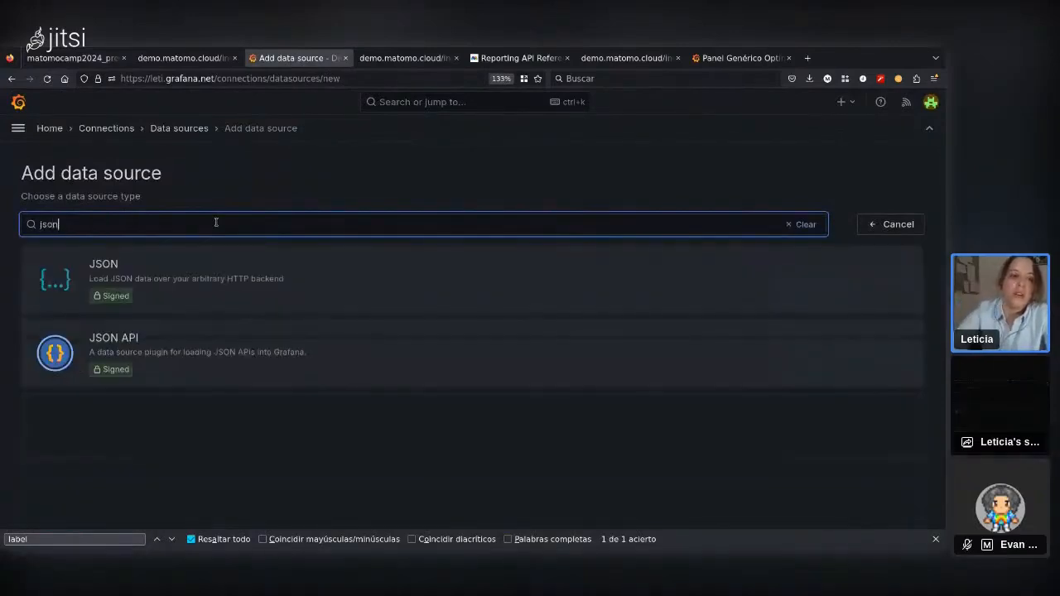
left_click(223, 347)
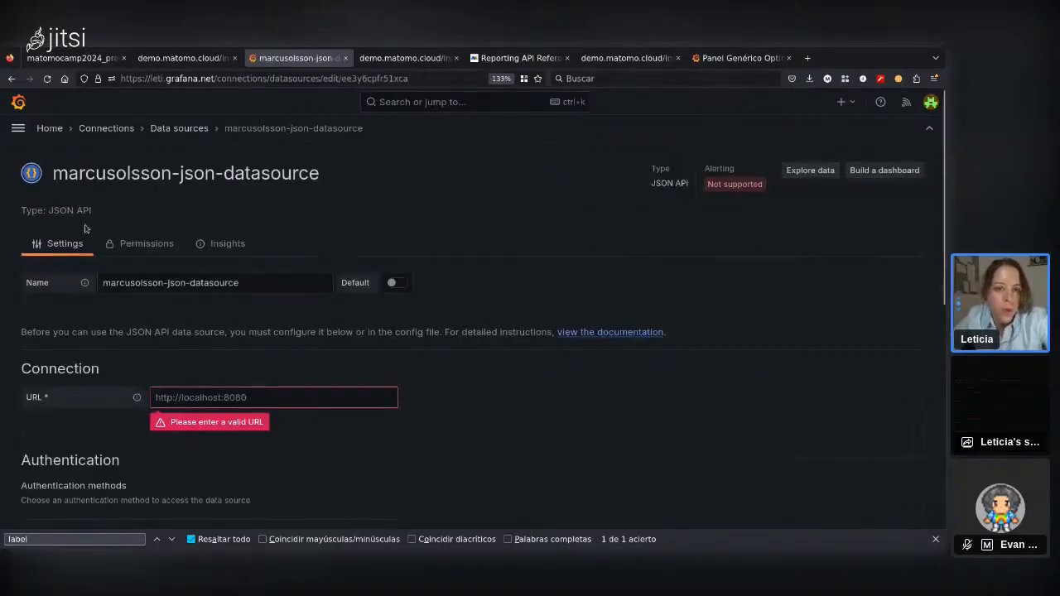
Review the JSON API data source's settings and rename the data source to "json-matomo-demo-grafana".
scroll(50, 265, "down", 3)
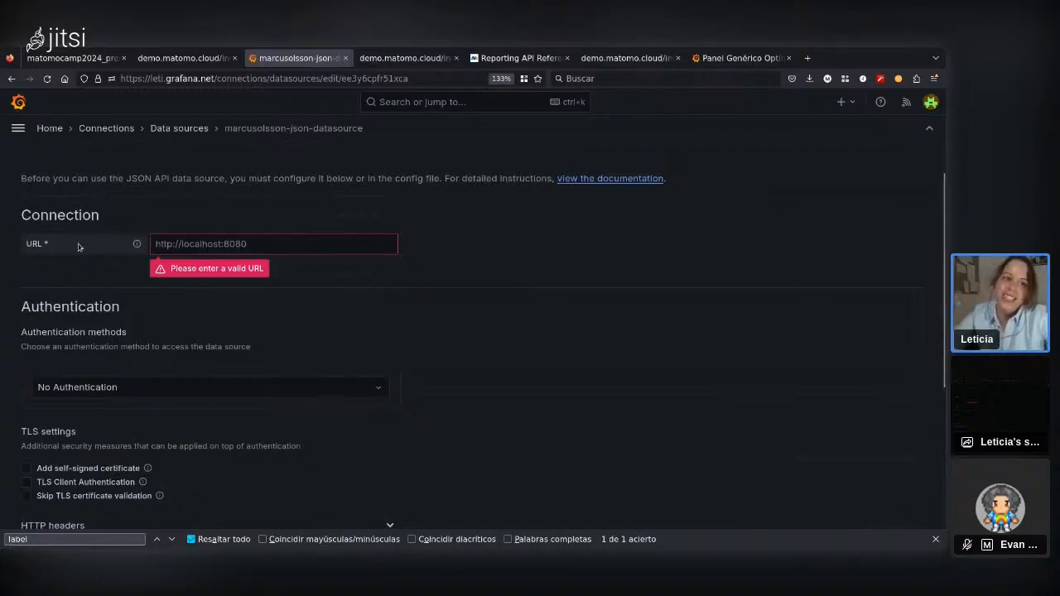
scroll(79, 247, "down", 5)
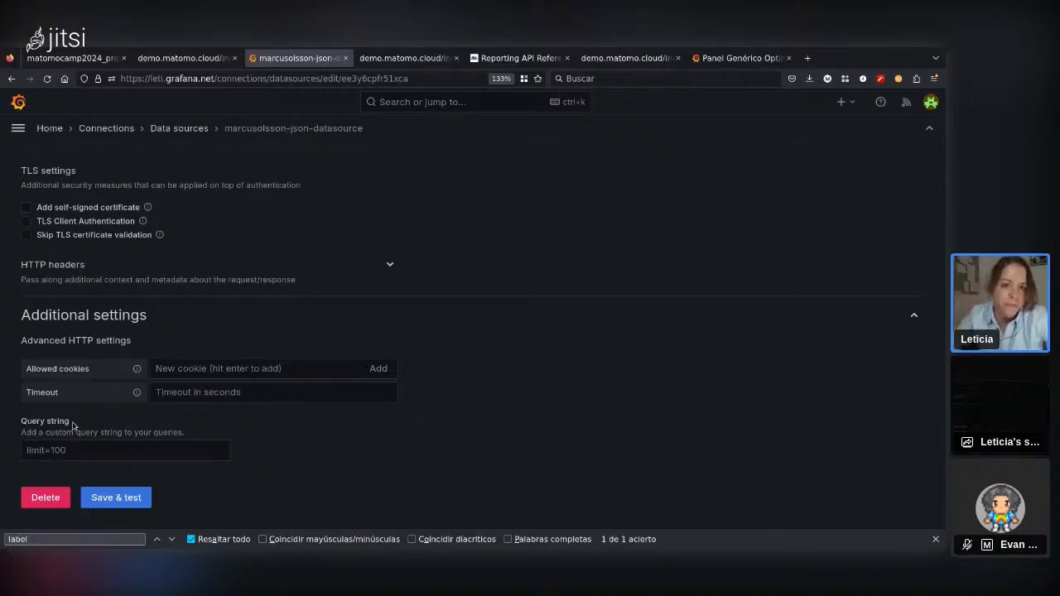
scroll(113, 339, "up", 5)
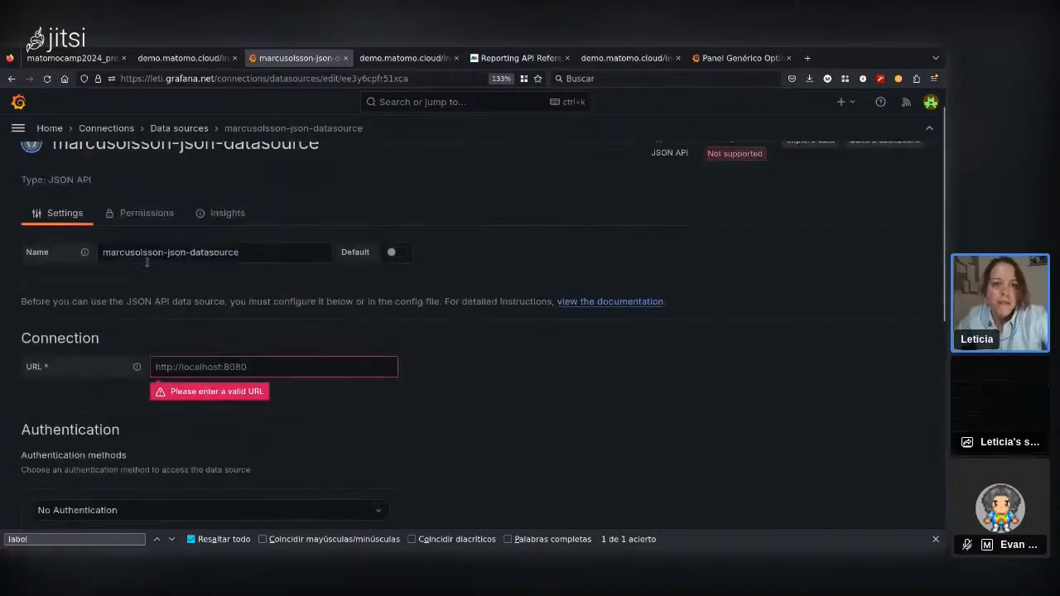
triple_click(146, 260)
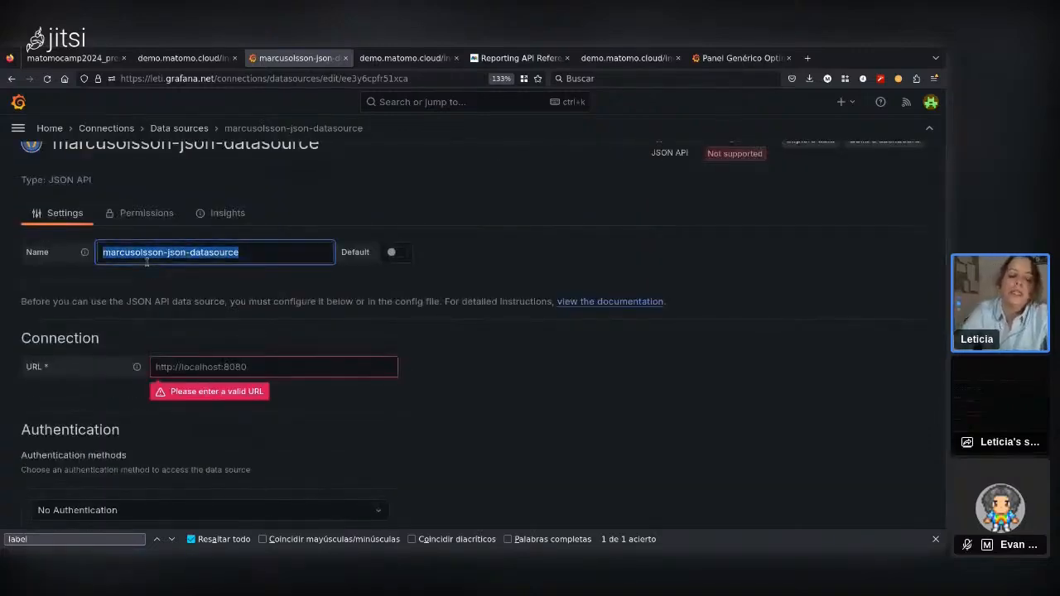
type("json")
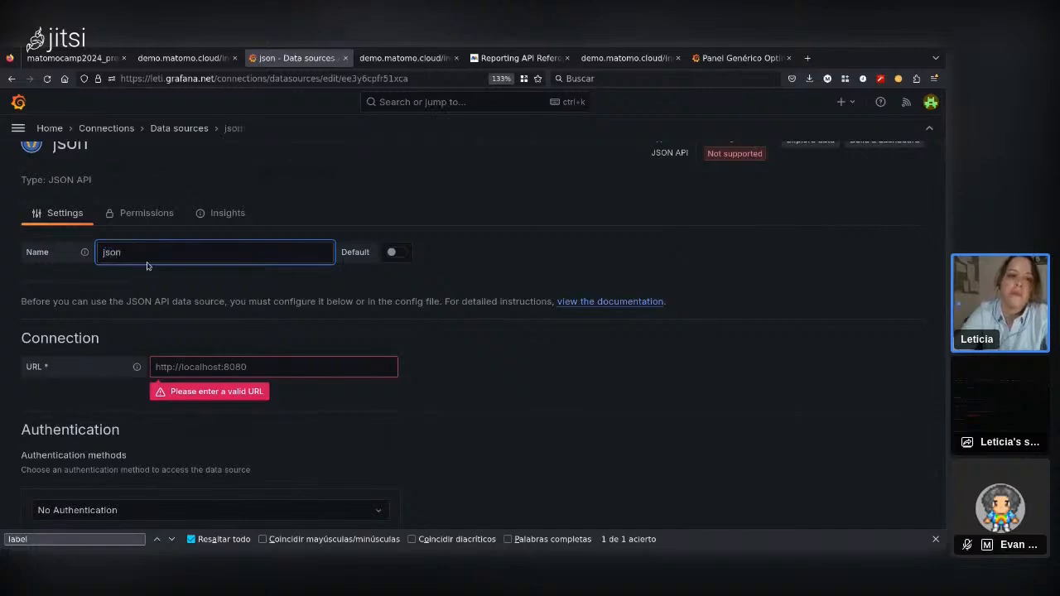
type("-matomo-demo")
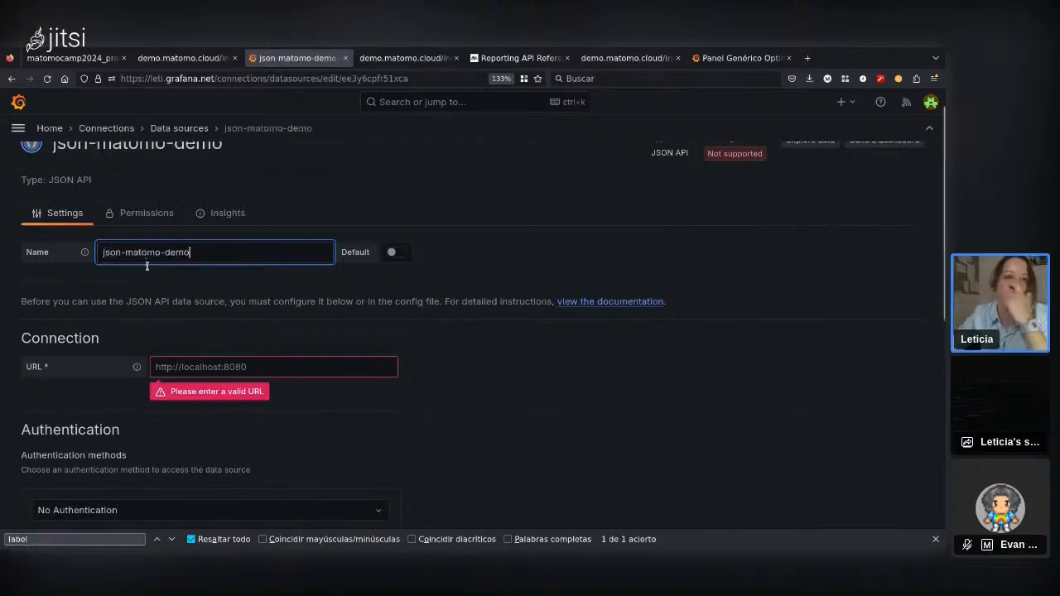
type("-")
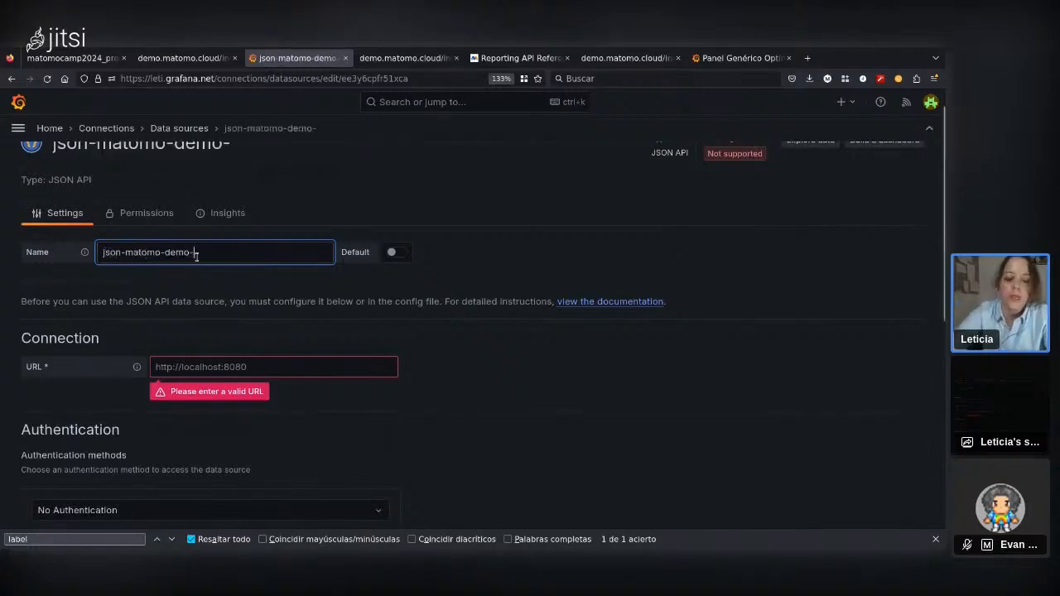
type("grafana")
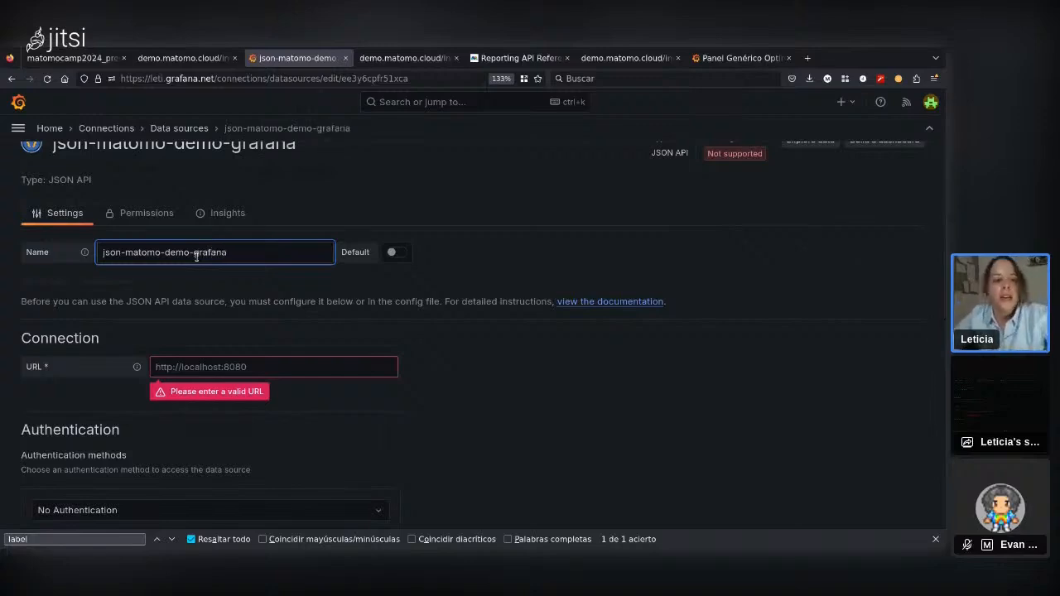
left_click(202, 277)
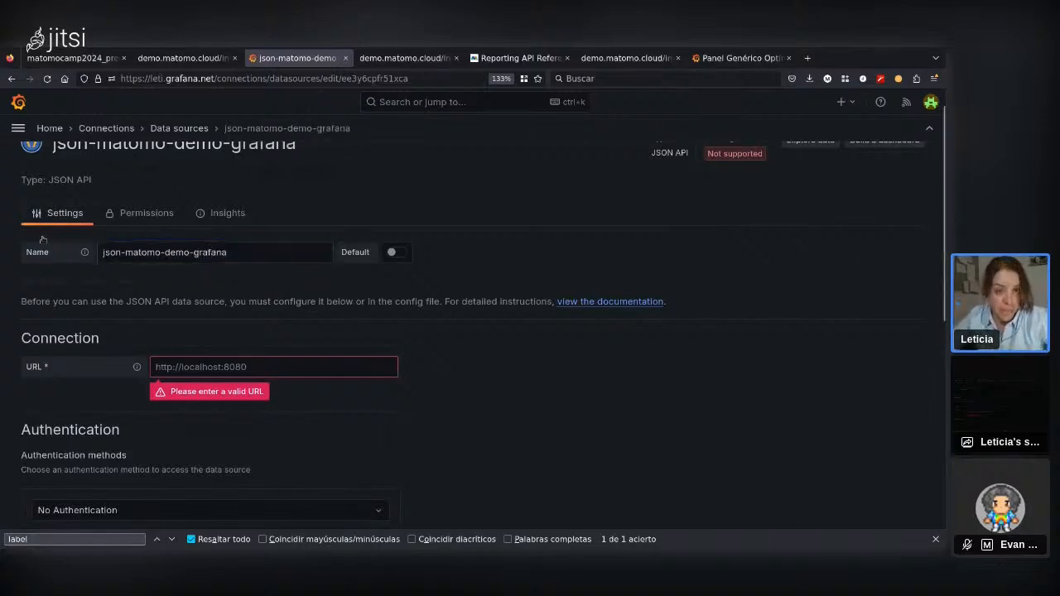
Look up the API URL slide in the matomocamp2024 presentation for the data source's connection address.
scroll(72, 305, "down", 2)
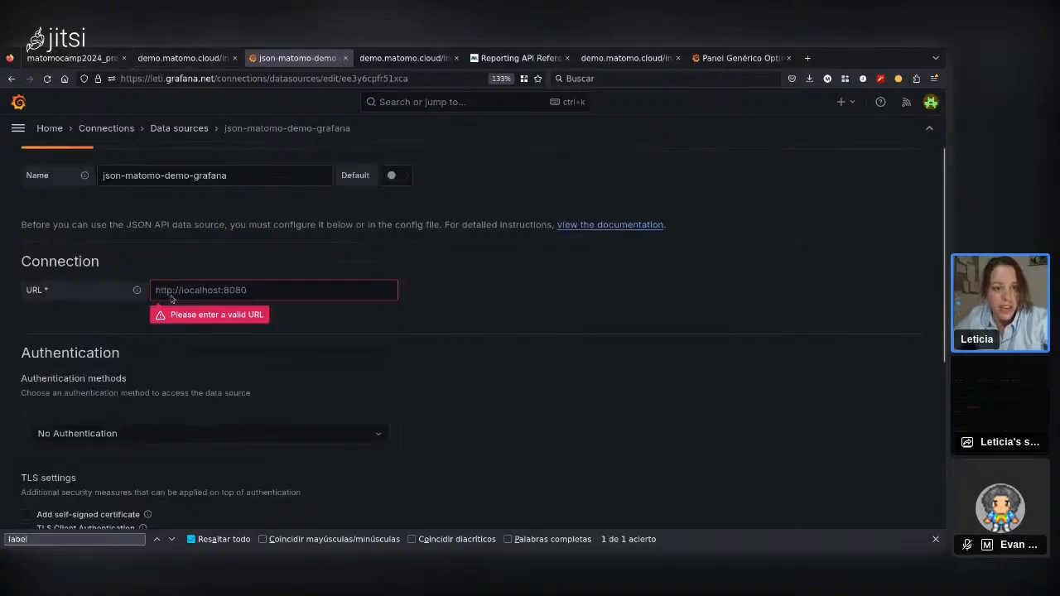
left_click(70, 58)
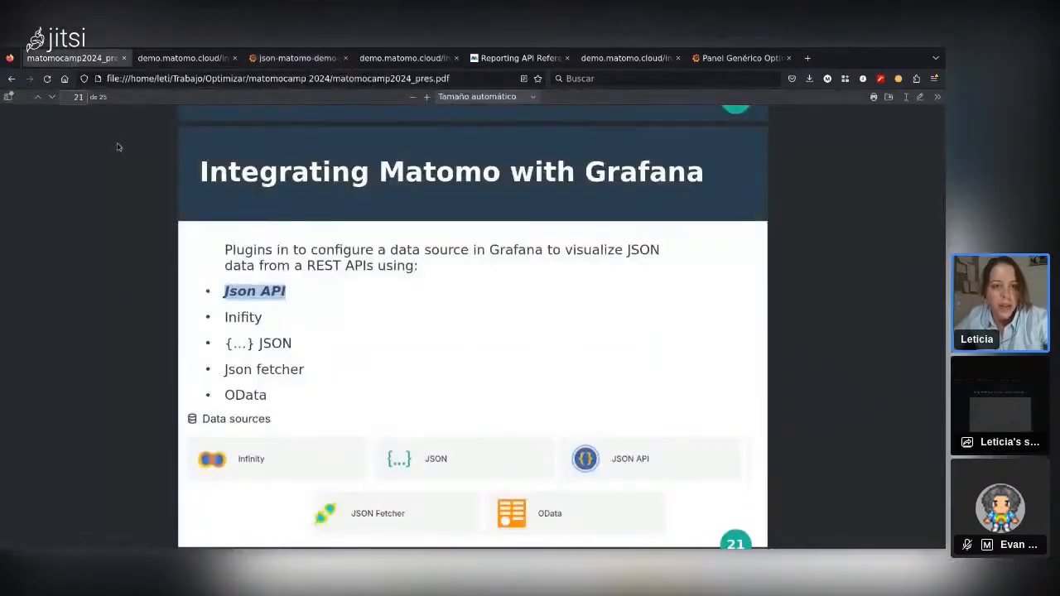
scroll(221, 306, "up", 10)
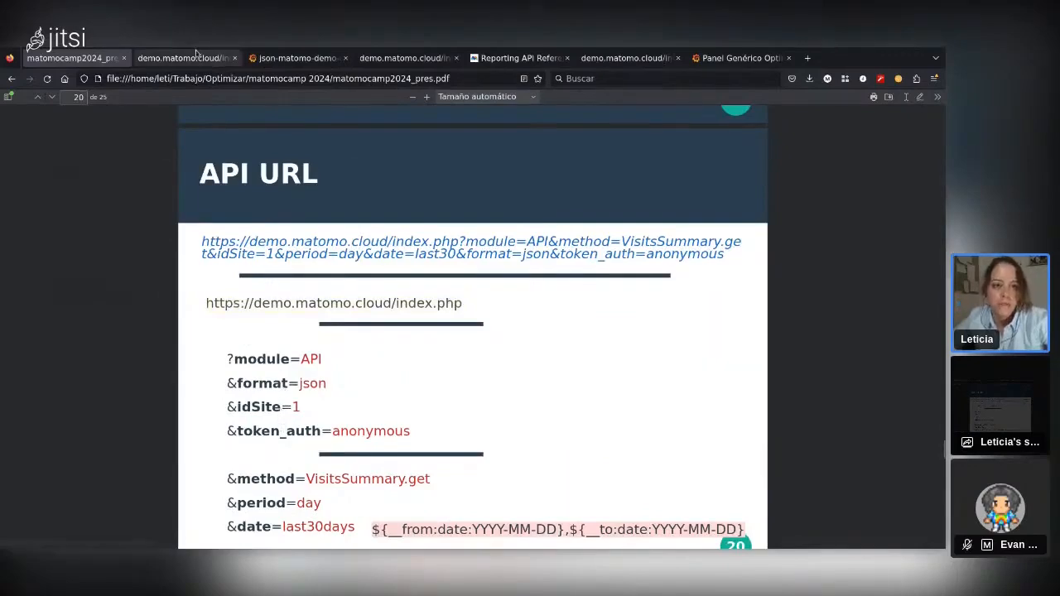
Return to the Grafana data source and try filling its connection URL with the text "Json API".
key("ctrl+Tab")
key("ctrl+Tab")
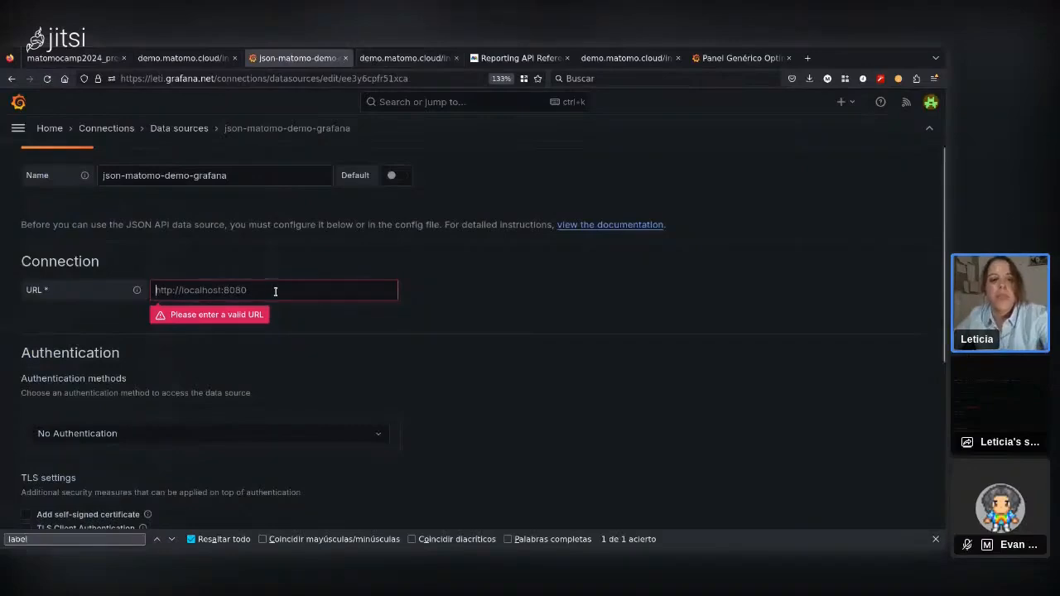
left_click(274, 292)
type("Json API")
key("ctrl+shift+Left")
key("ctrl+shift+Left")
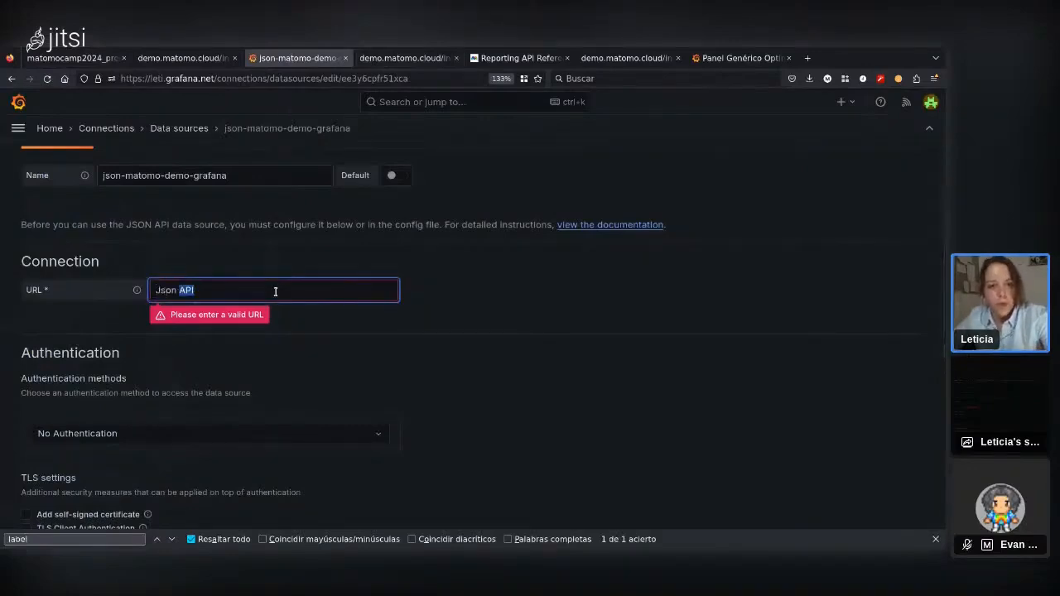
Check the base address on the presentation's API URL slide against the Grafana data source's connection URL.
key("ctrl+shift+Tab")
key("ctrl+shift+Tab")
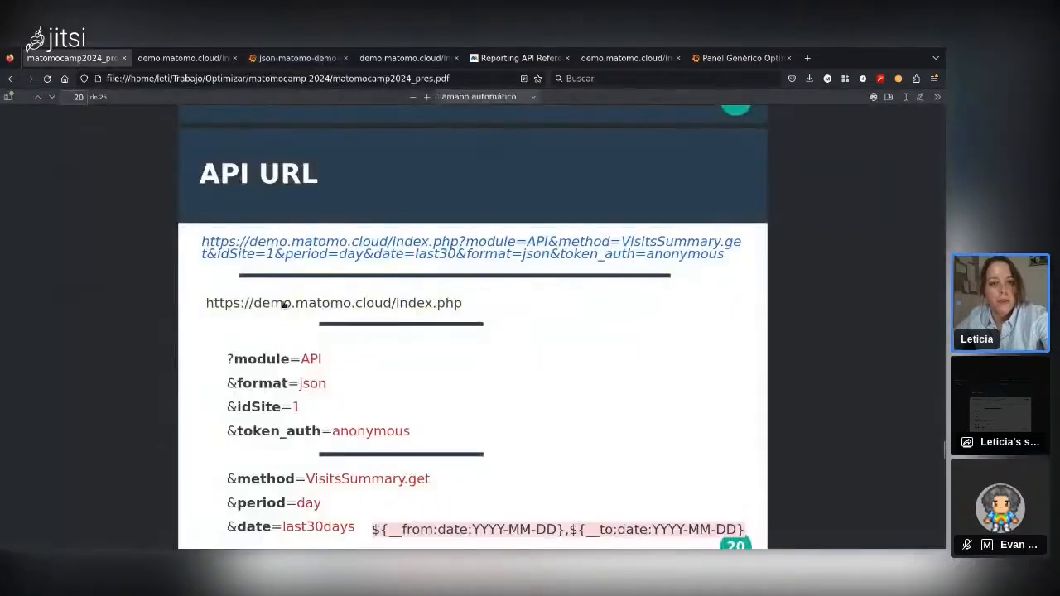
key("ctrl+Tab")
key("ctrl+Tab")
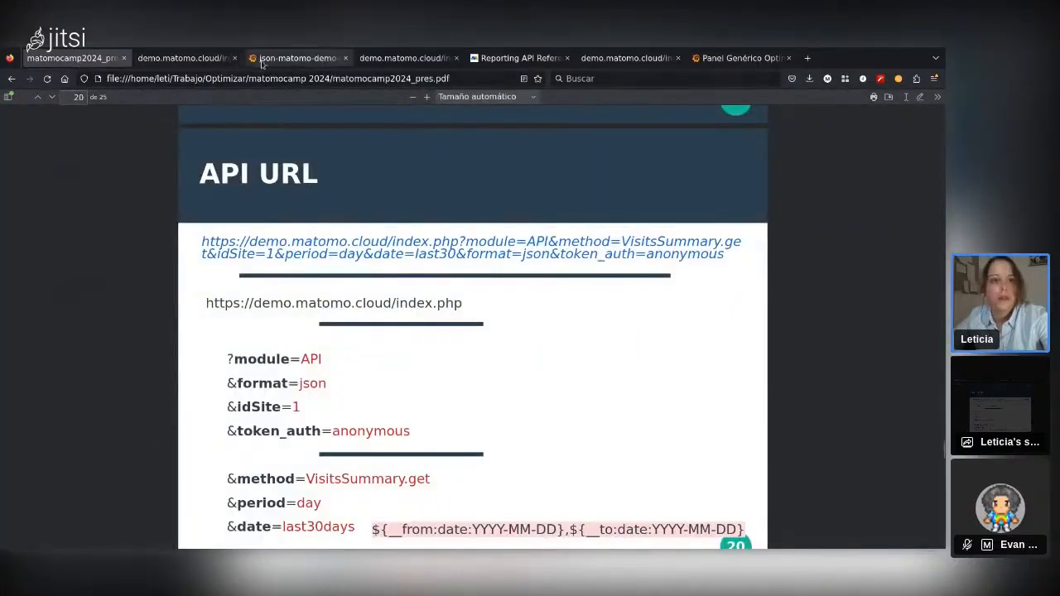
left_click(239, 290)
key("ctrl+shift+Left")
key("ctrl+shift+Left")
key("ctrl+shift+Tab")
key("ctrl+shift+Tab")
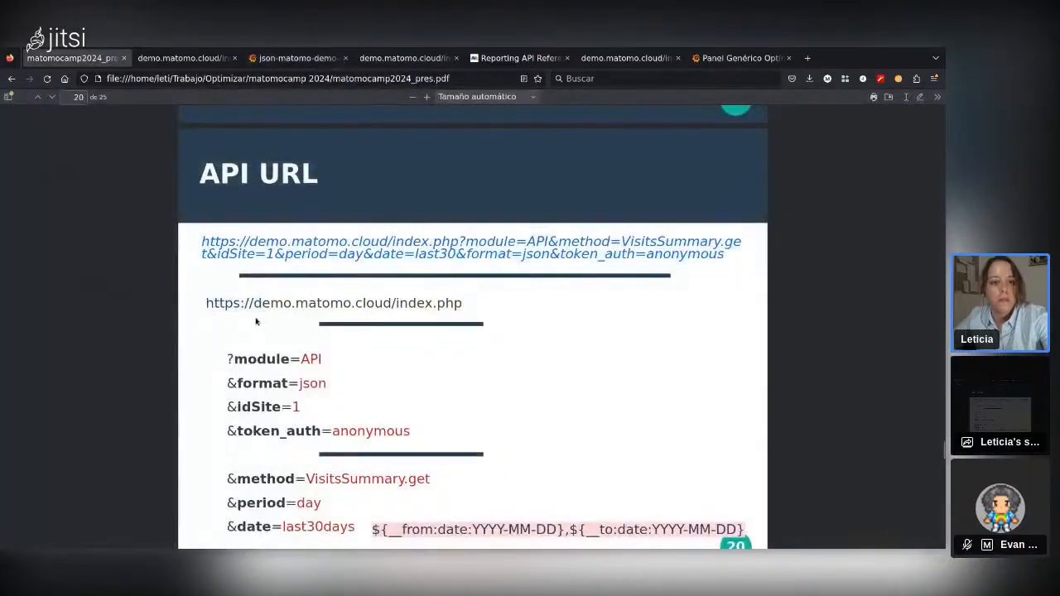
left_click(229, 303)
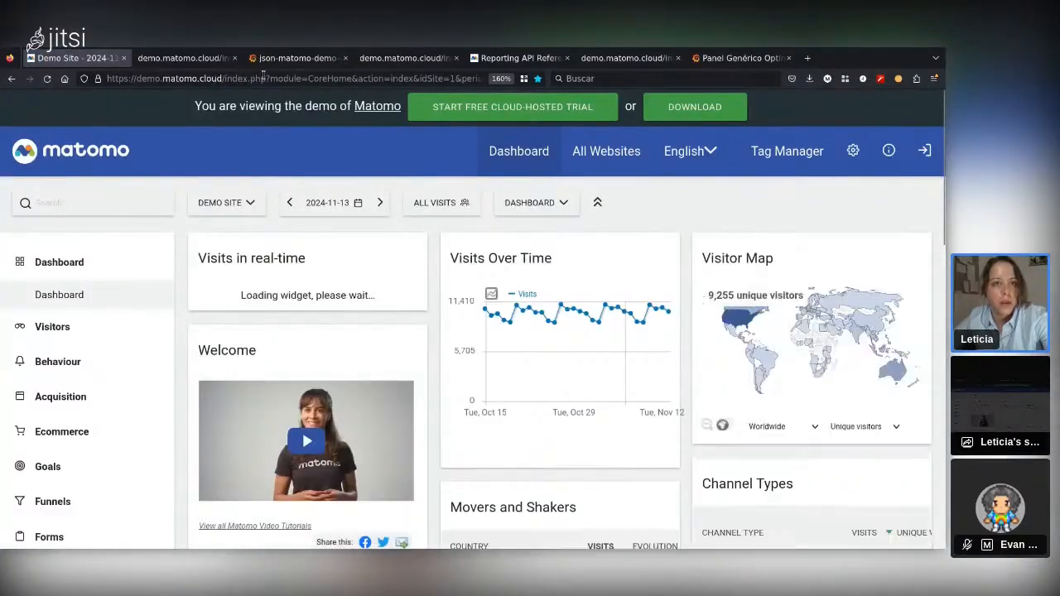
left_click_drag(265, 78, 87, 78)
key("ctrl+c")
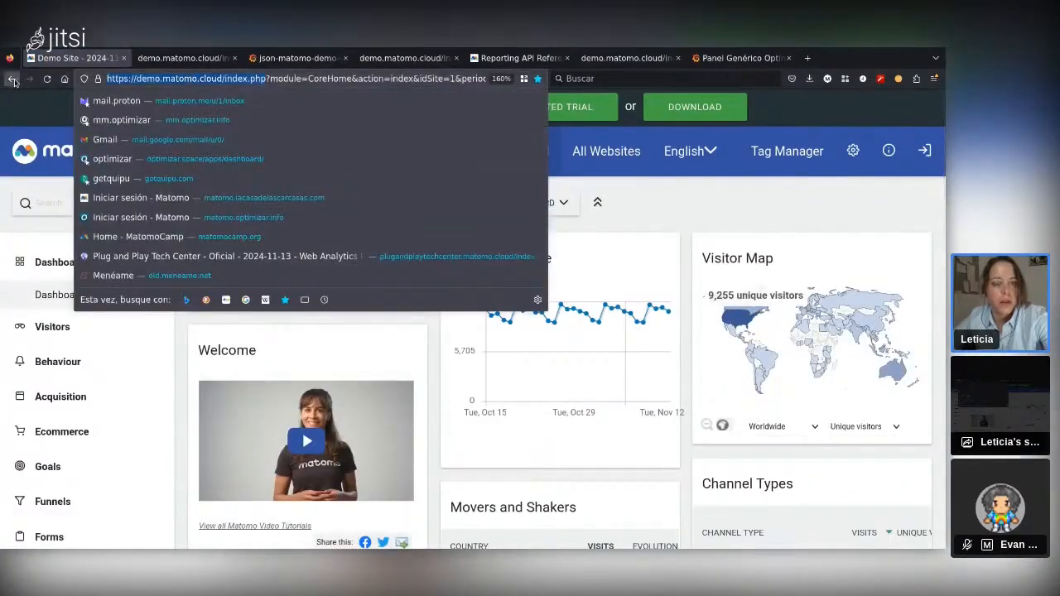
key("Return")
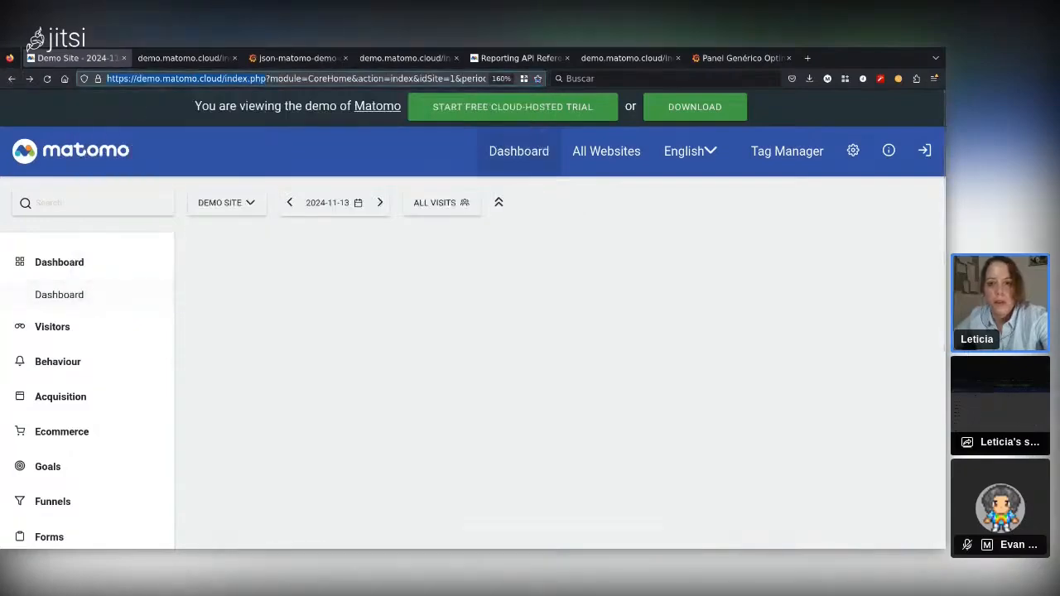
key("alt+Left")
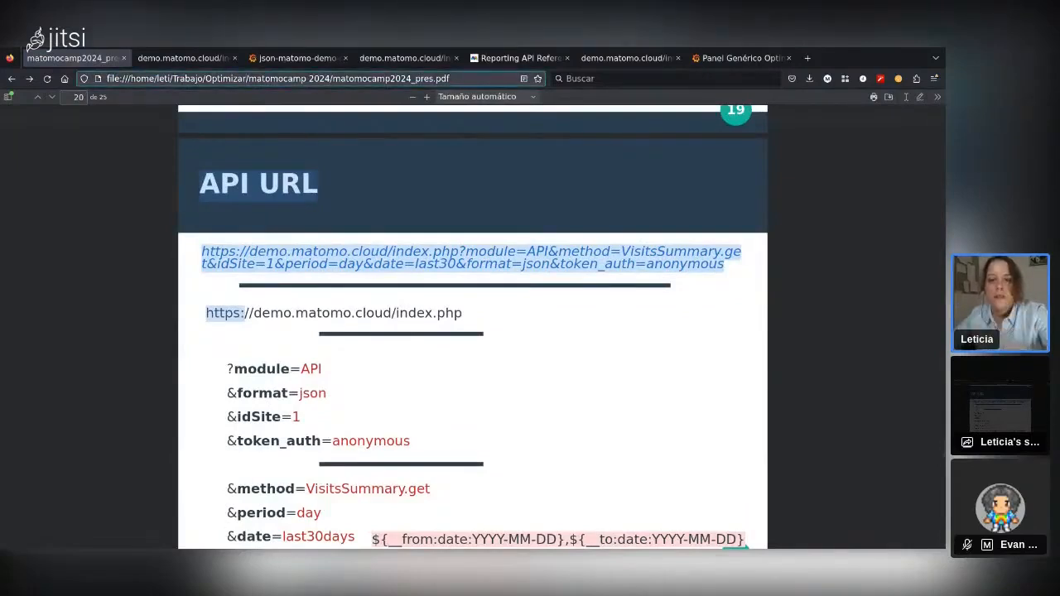
left_click(183, 58)
left_click(299, 58)
key("ctrl+v")
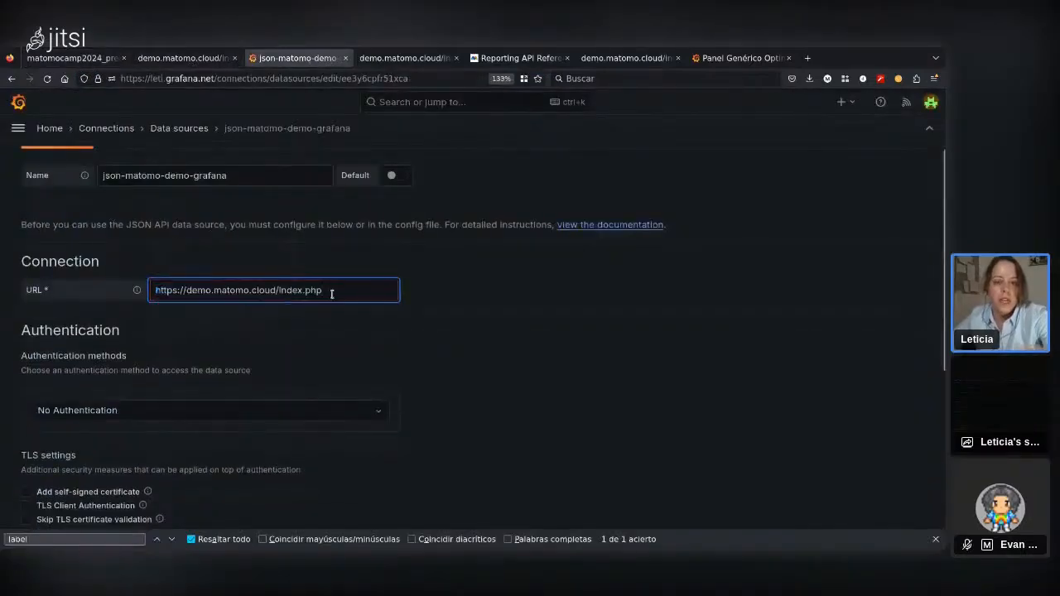
left_click(343, 356)
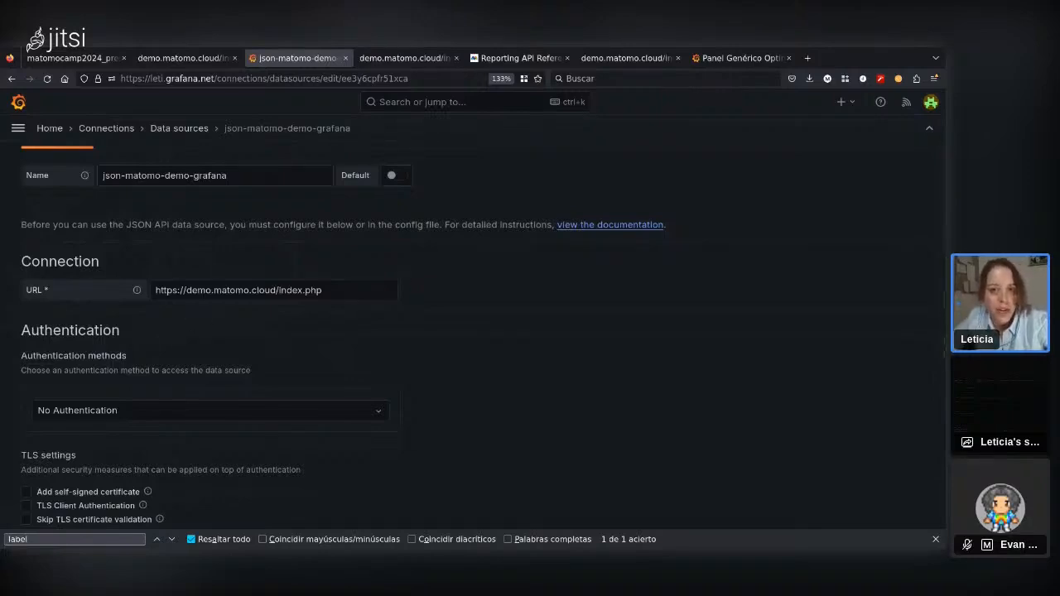
Set the data source's custom query string to module=API&idSite=1&format=json followed by the token_auth authentication token parameter.
scroll(104, 440, "down", 3)
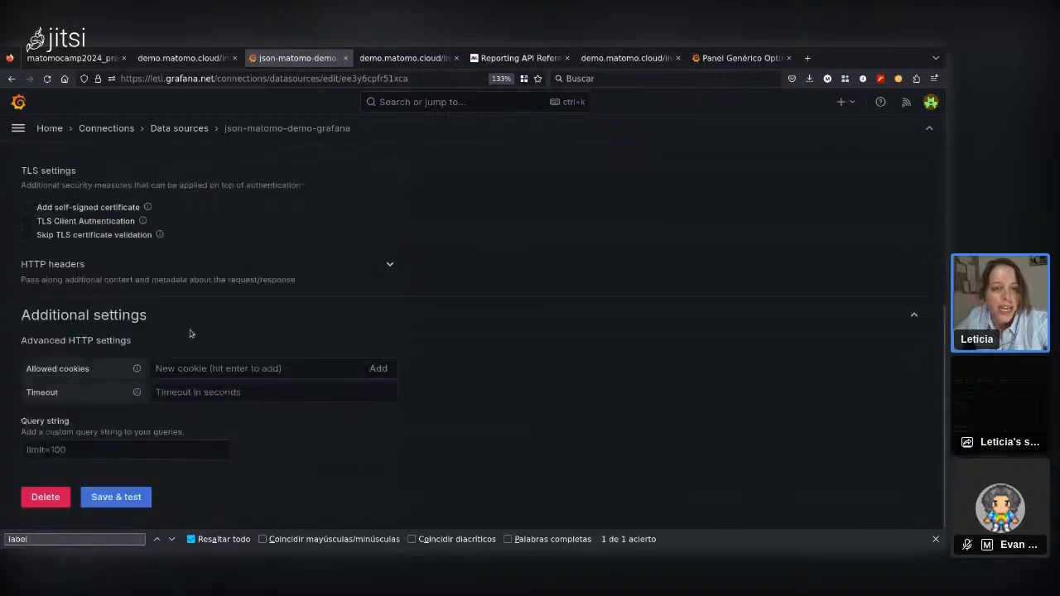
left_click(76, 444)
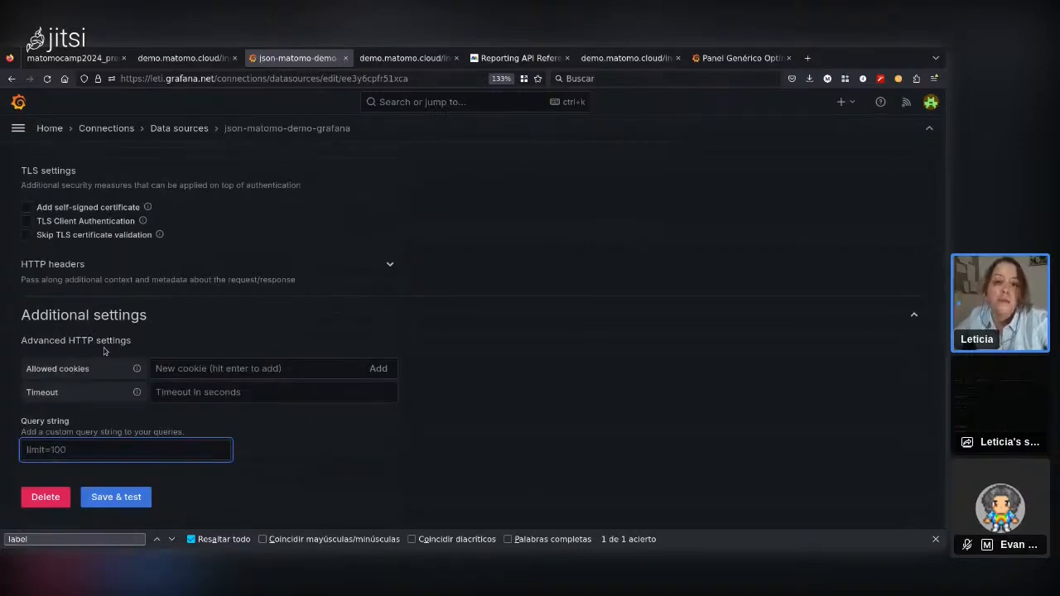
key("ctrl+v")
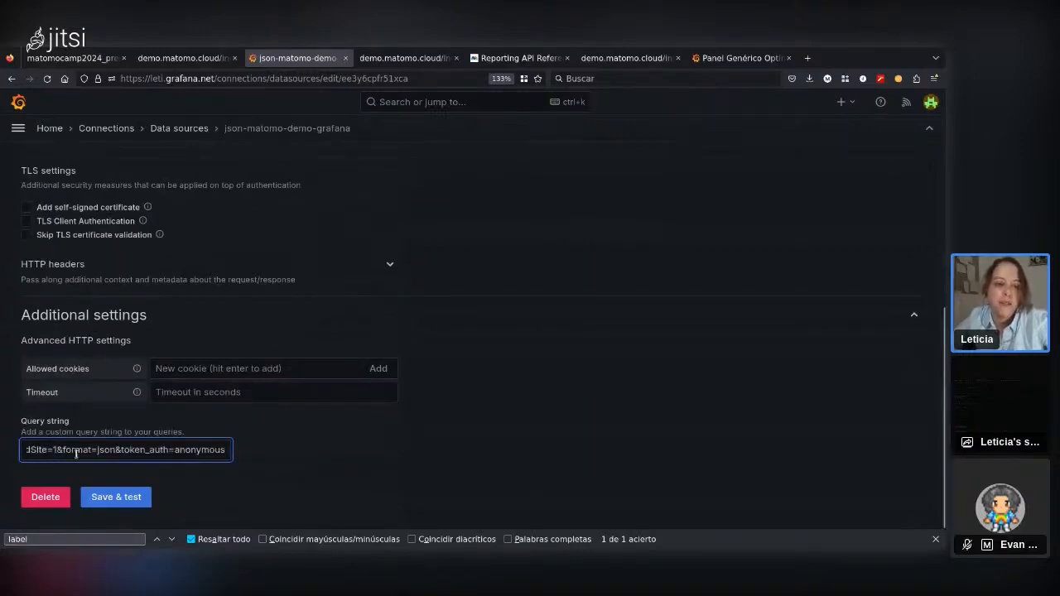
left_click_drag(172, 450, 3, 461)
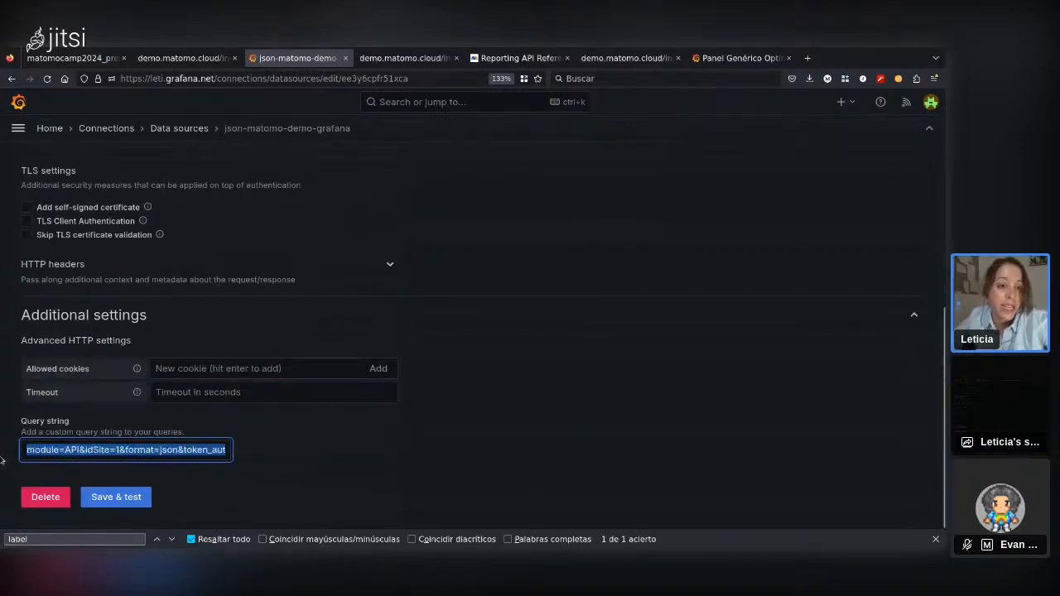
left_click(45, 448)
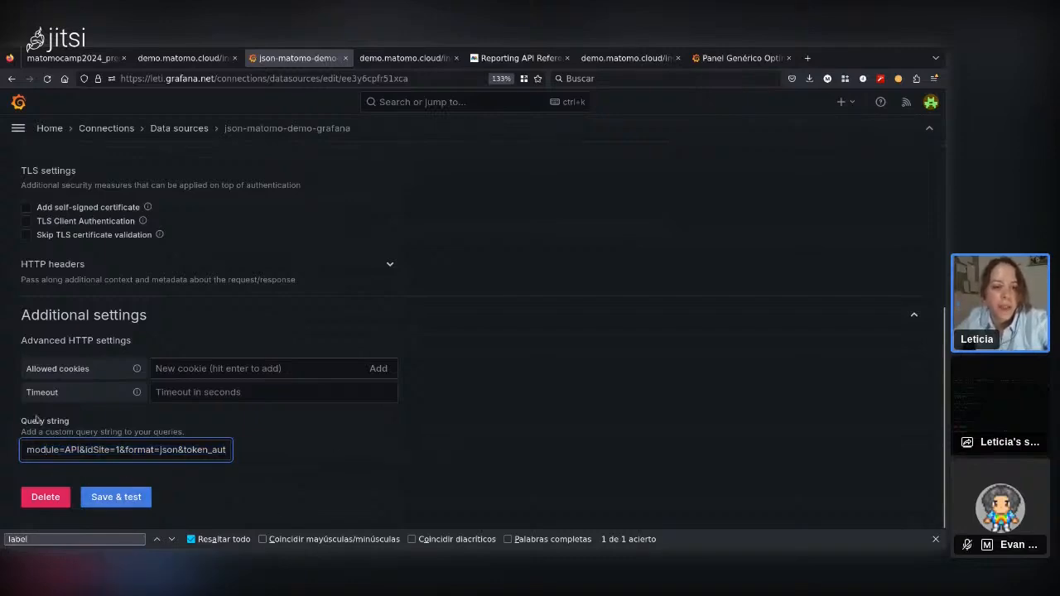
Close the page search, then save and test the json-matomo-demo-grafana data source.
left_click(936, 539)
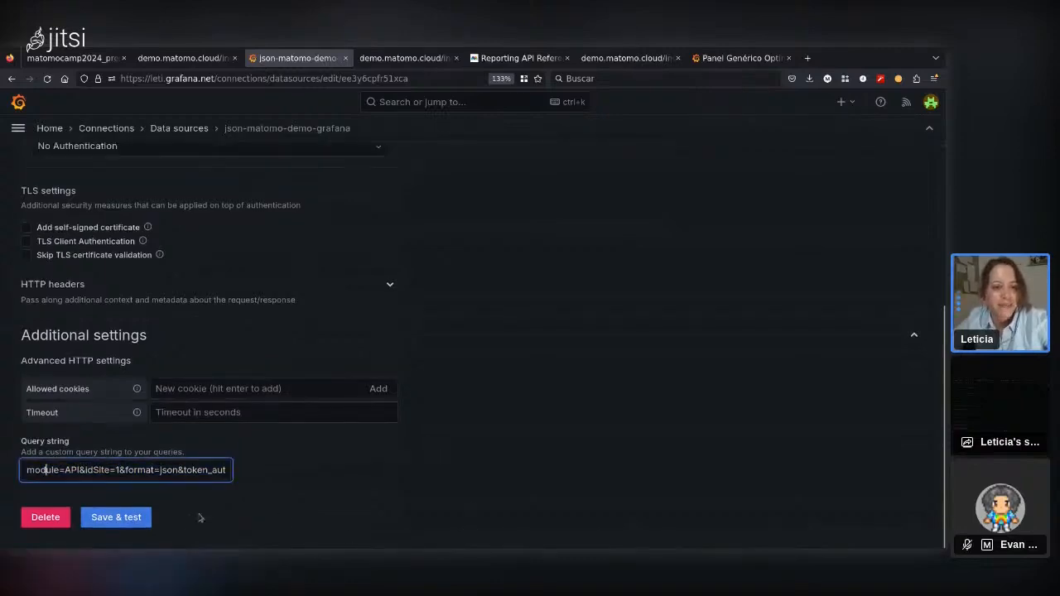
left_click(141, 520)
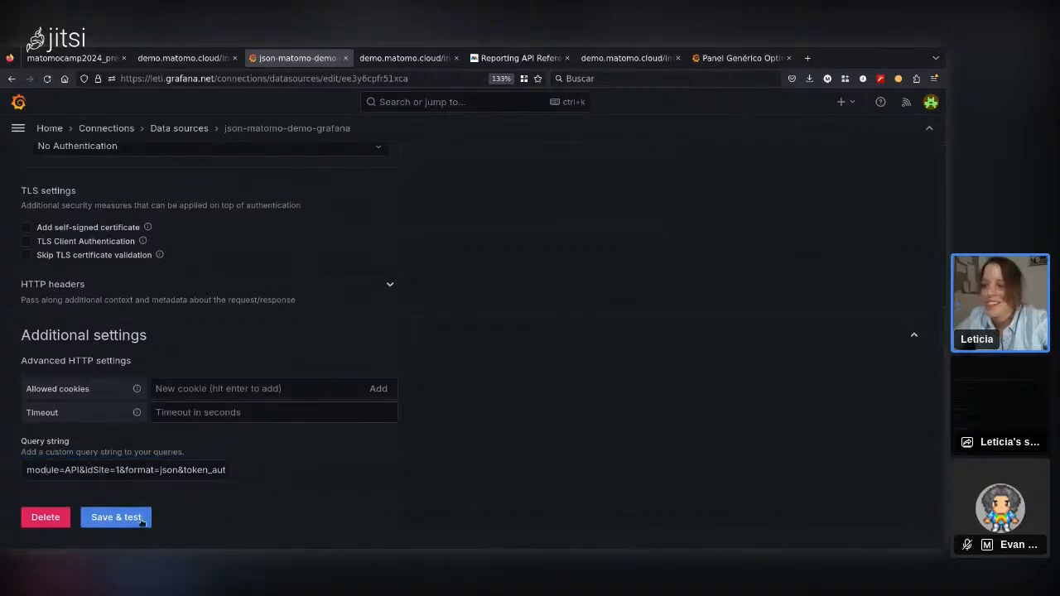
scroll(133, 486, "down", 2)
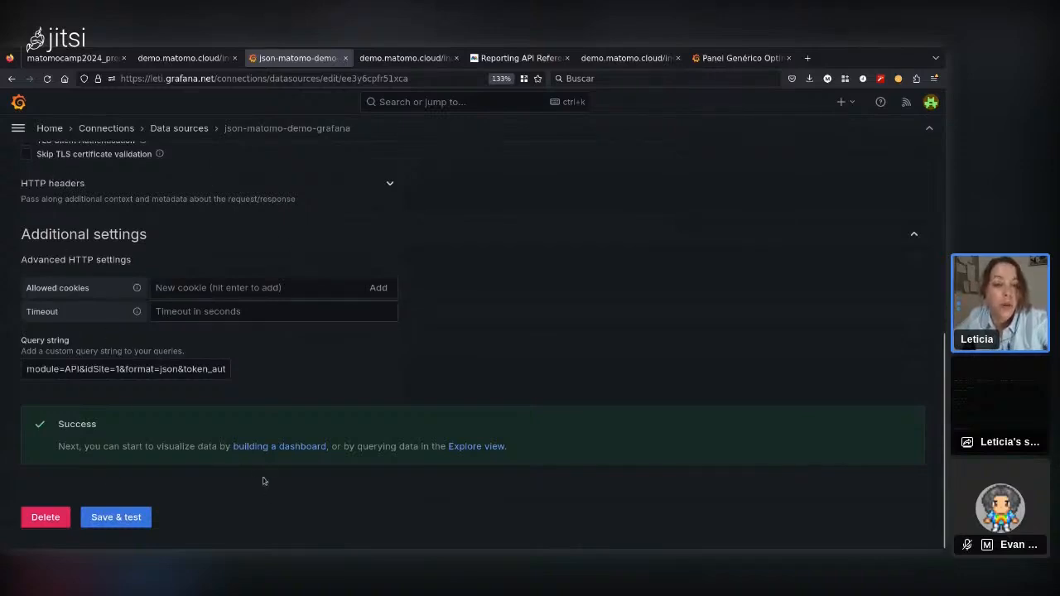
Start building a new dashboard from the saved data source and set its time range to Last 30 days.
left_click(274, 447)
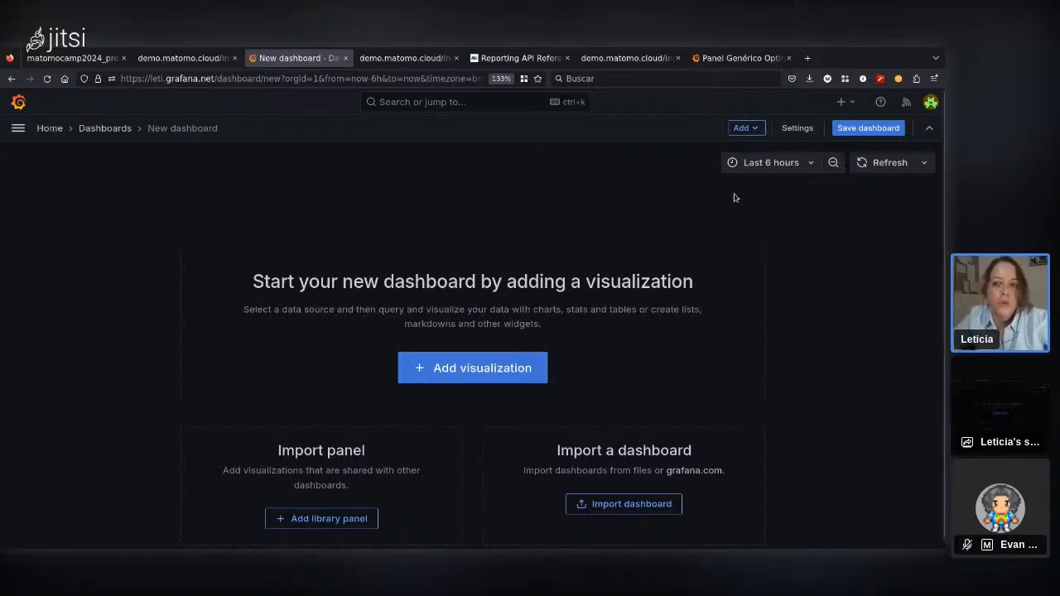
left_click(770, 162)
scroll(755, 303, "down", 3)
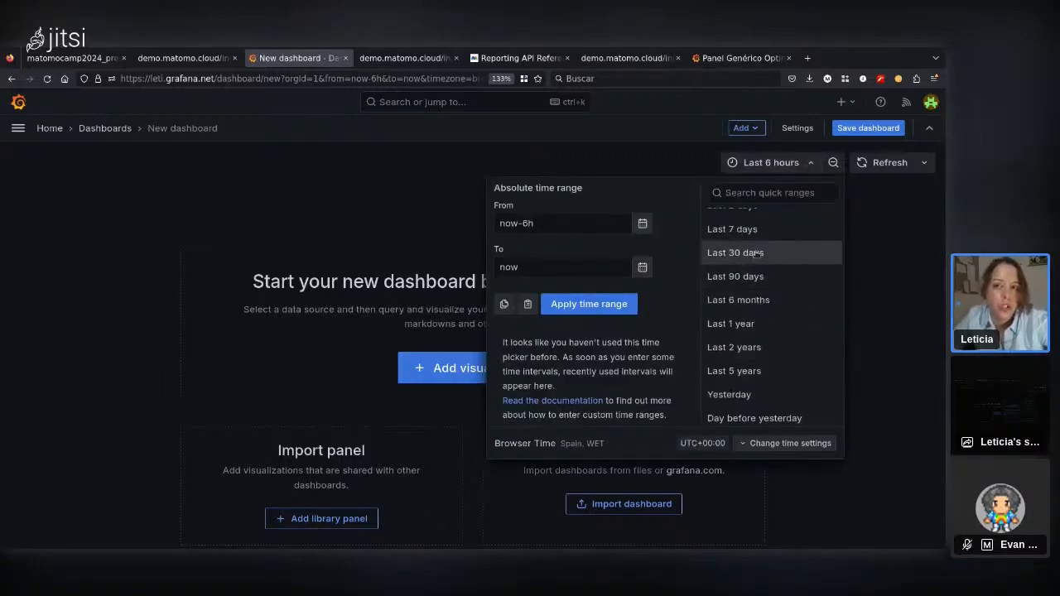
left_click(755, 252)
Review the VisitsSummary JSON, the Reporting API reference, the Panel Genérico Optimizar dashboard's time range and Periodo controls, and the API URL slide.
left_click(631, 58)
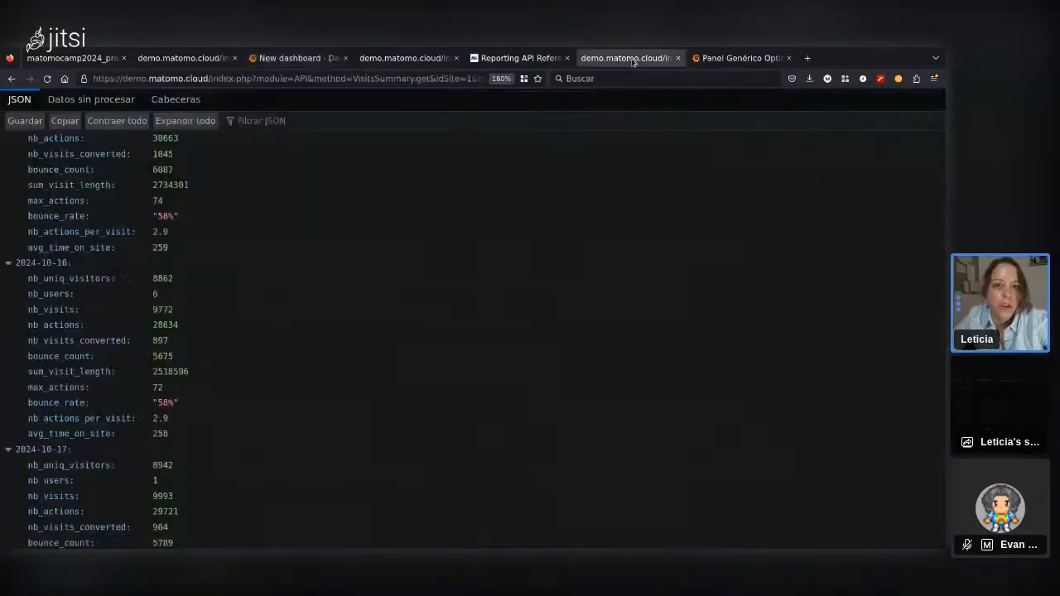
left_click(500, 59)
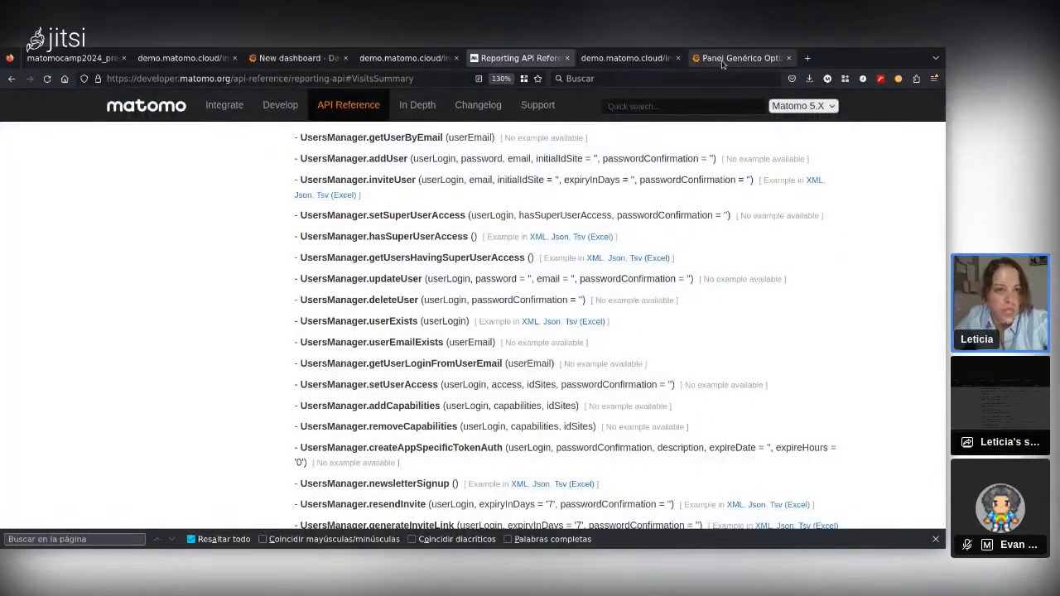
left_click(722, 60)
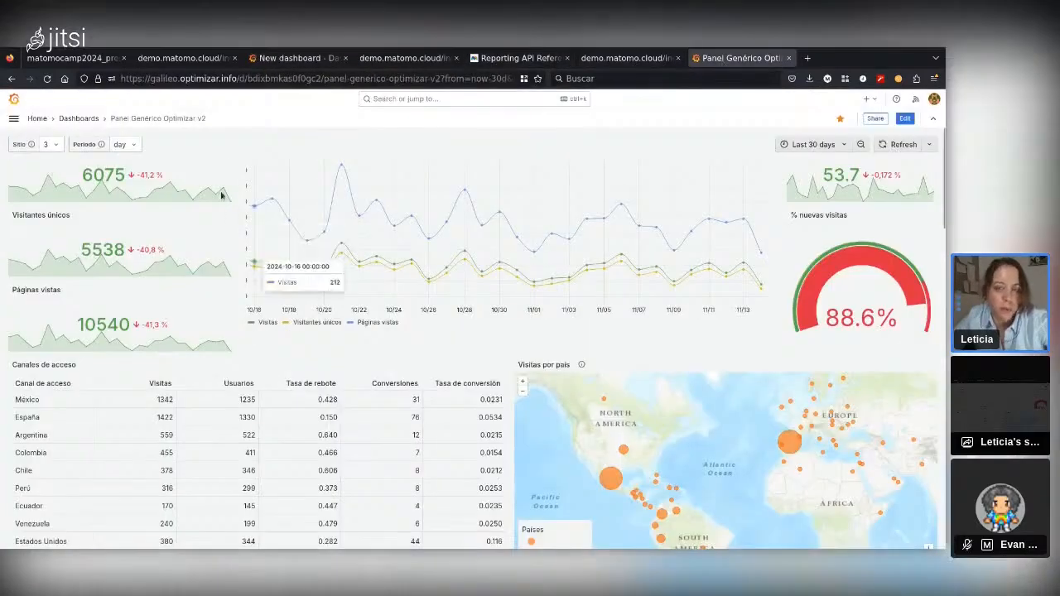
left_click(815, 146)
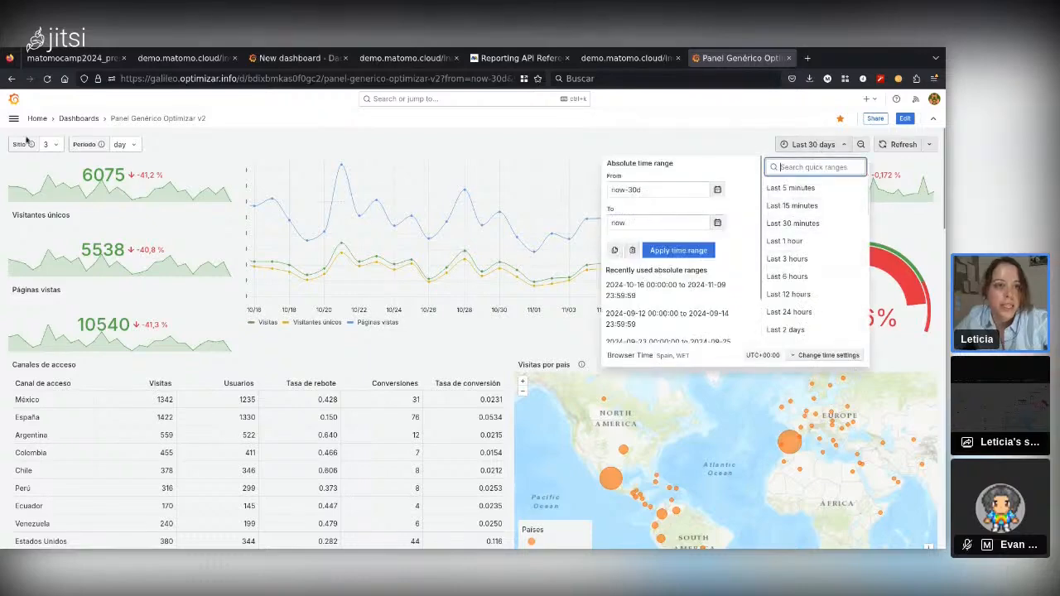
left_click(121, 143)
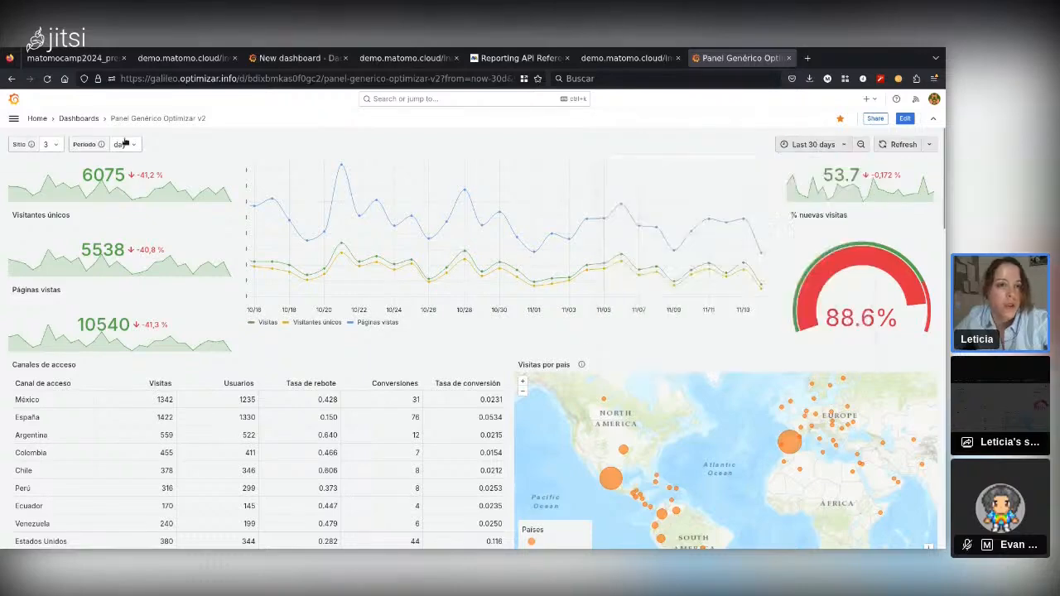
left_click(73, 58)
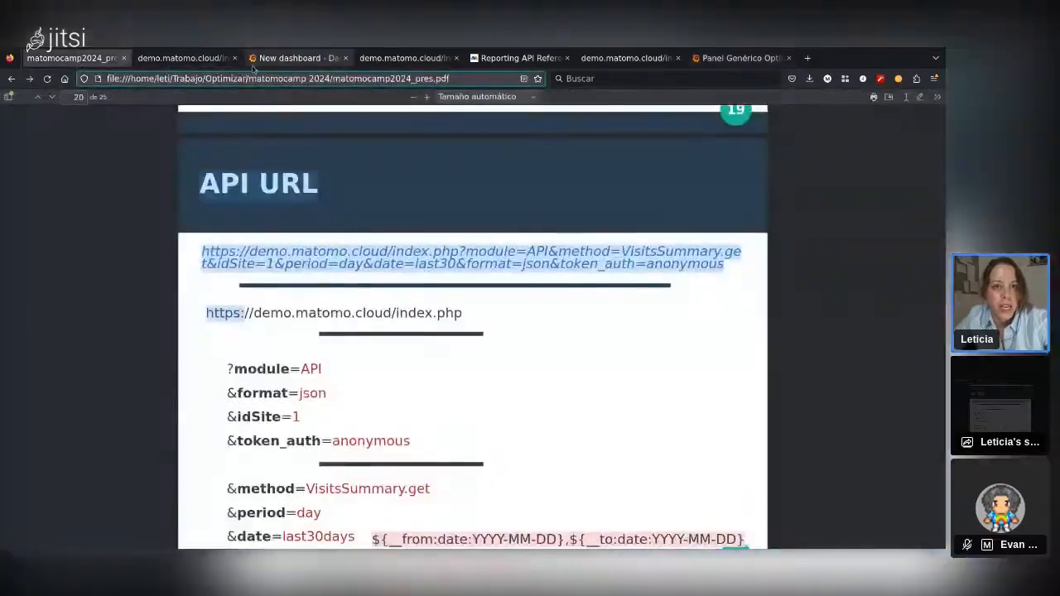
Return to the new Grafana dashboard and add a variable of type Custom in its settings.
left_click(295, 57)
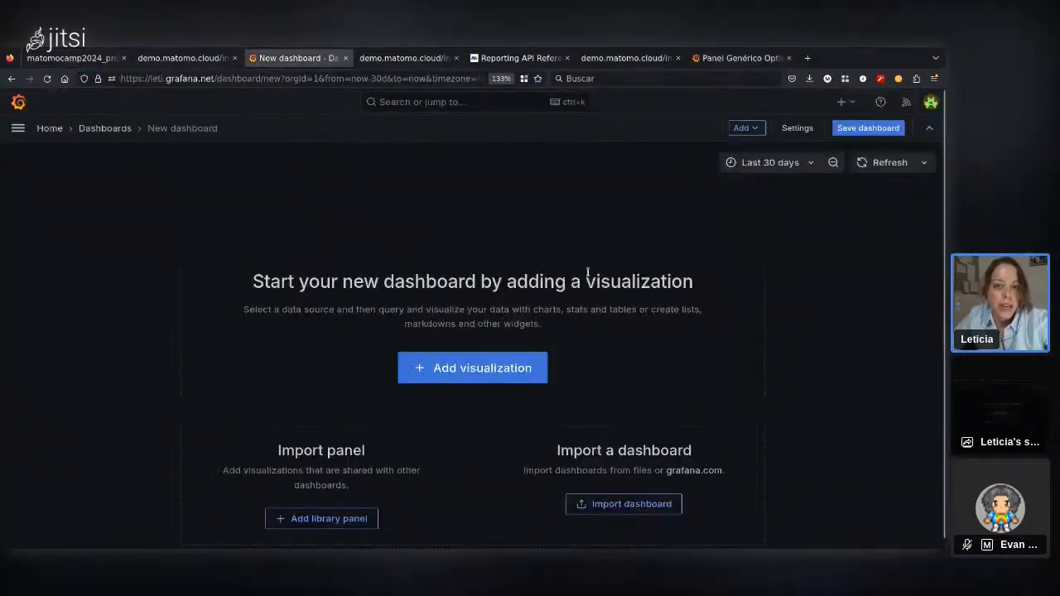
left_click(787, 135)
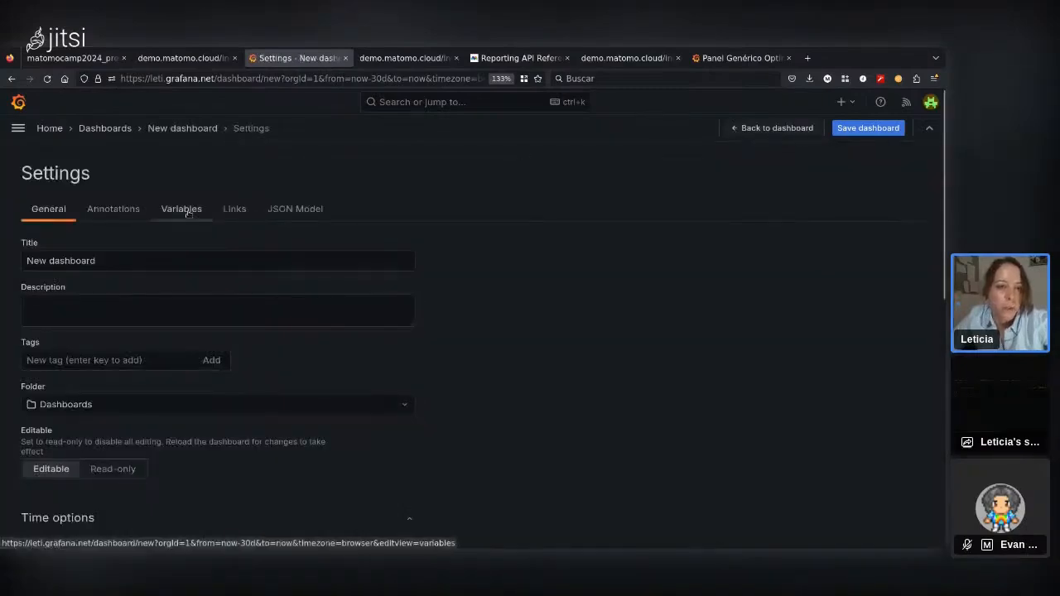
left_click(181, 209)
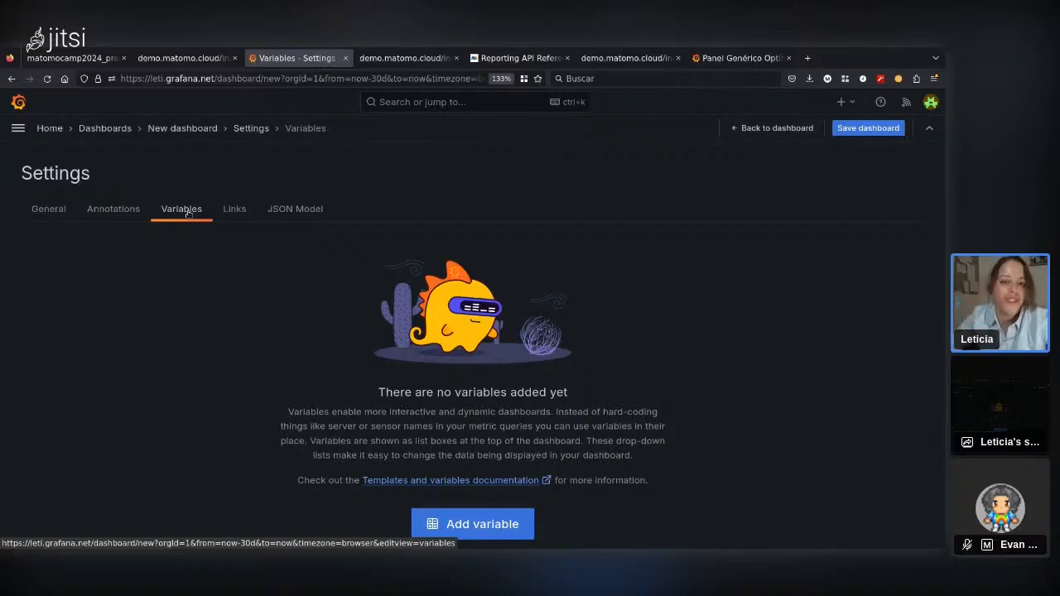
left_click(438, 525)
left_click(124, 220)
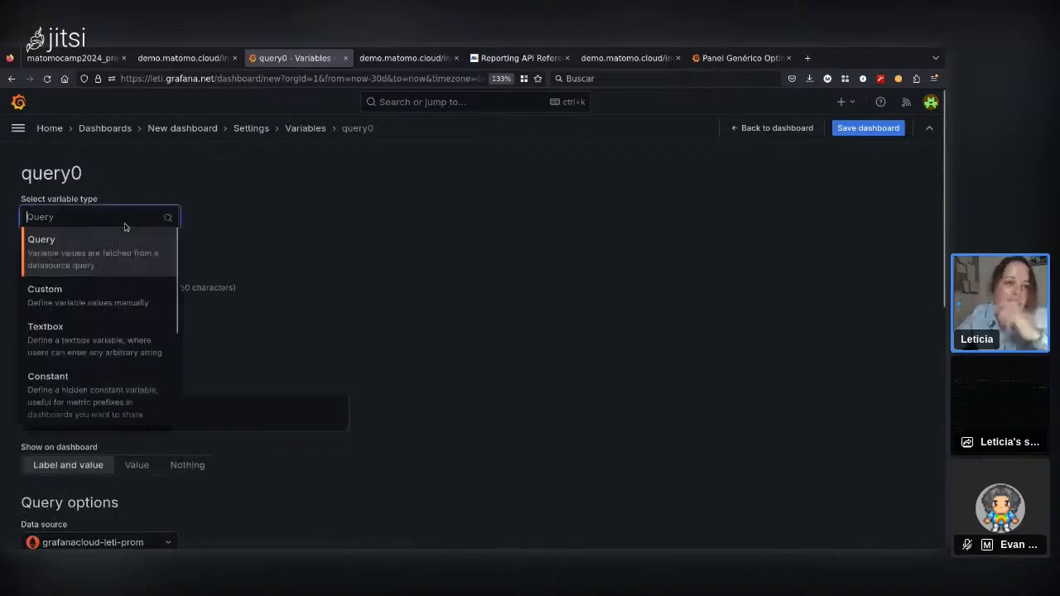
left_click(89, 296)
Name the custom variable "period".
left_click(92, 304)
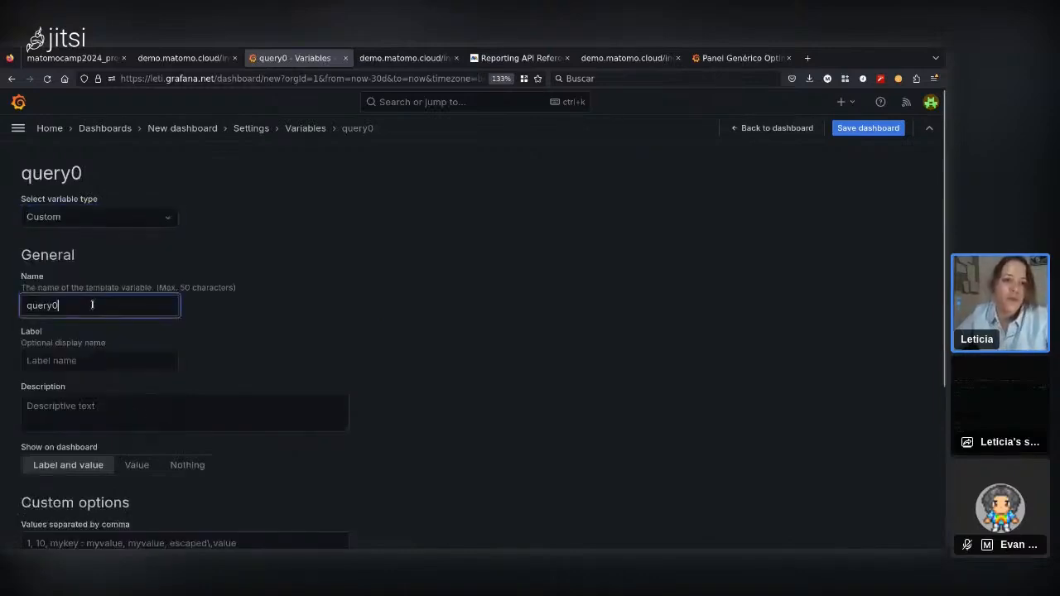
double_click(92, 305)
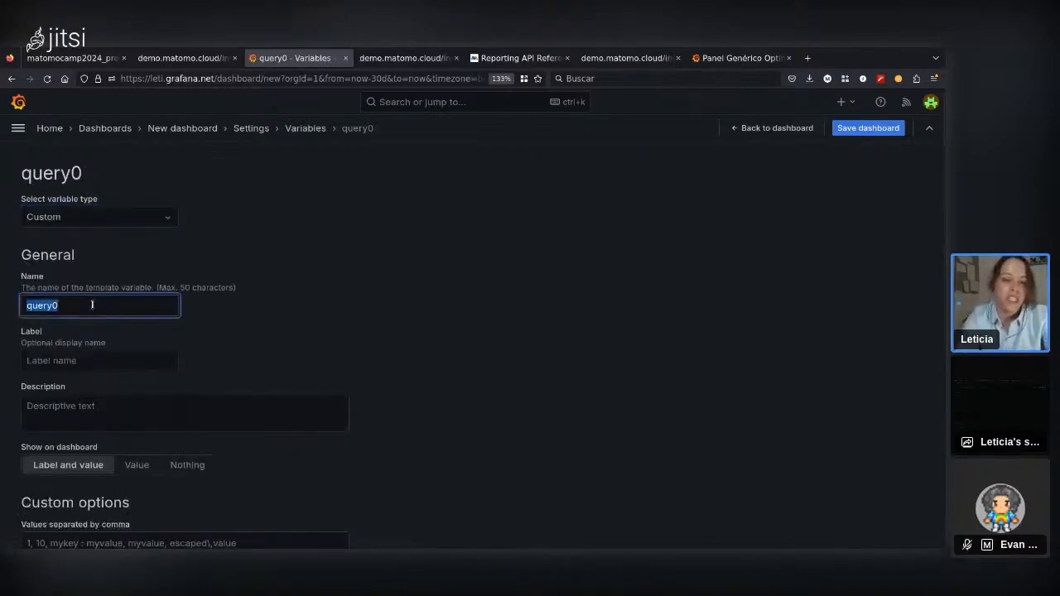
type("period")
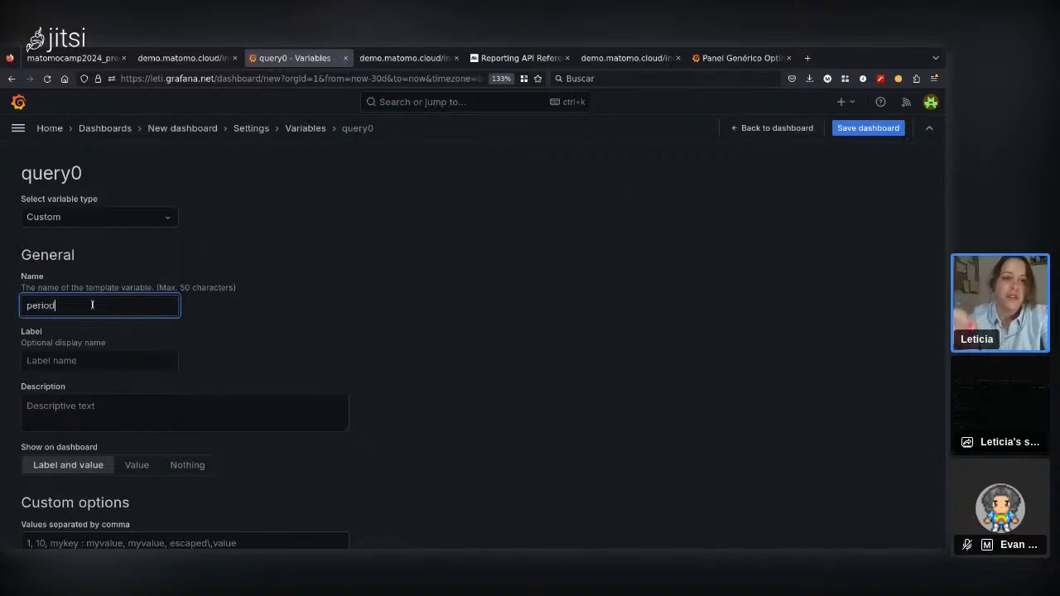
key("Tab")
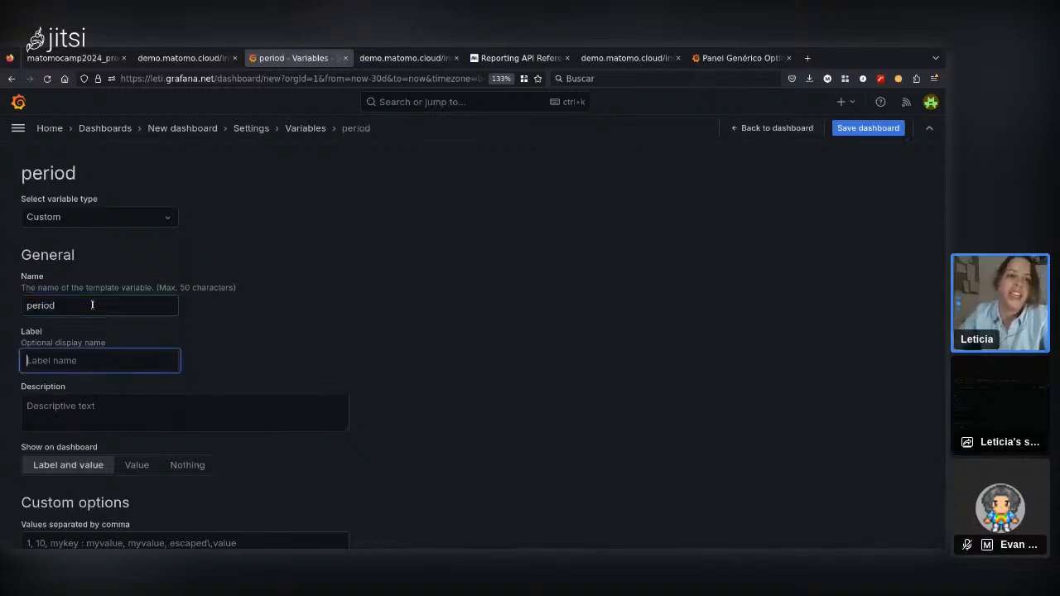
Enter "day, week, month, yeah, range" as the comma-separated values of the period variable.
scroll(96, 367, "down", 3)
left_click(122, 391)
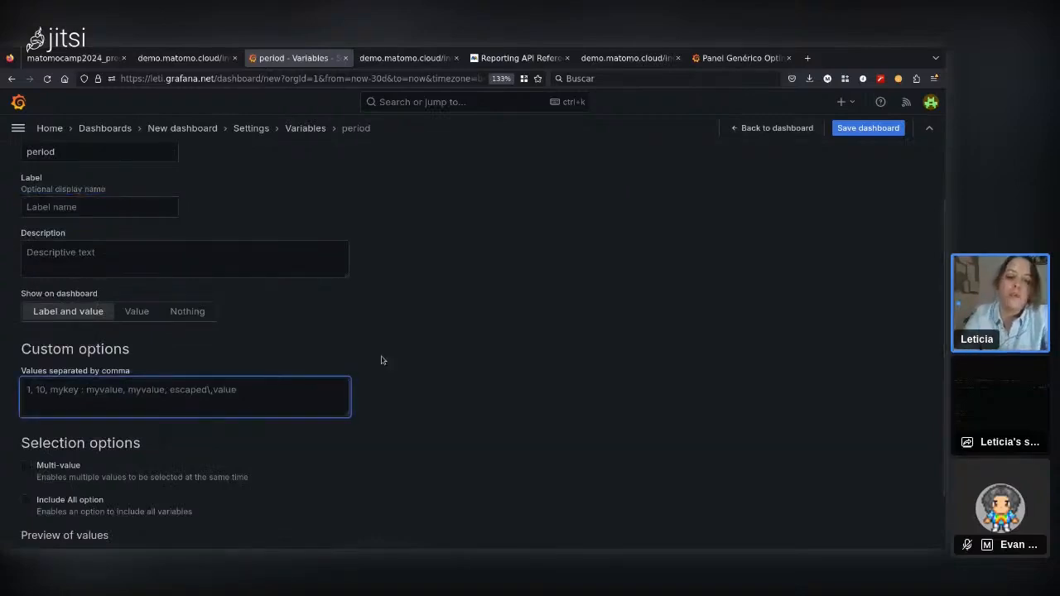
type("day")
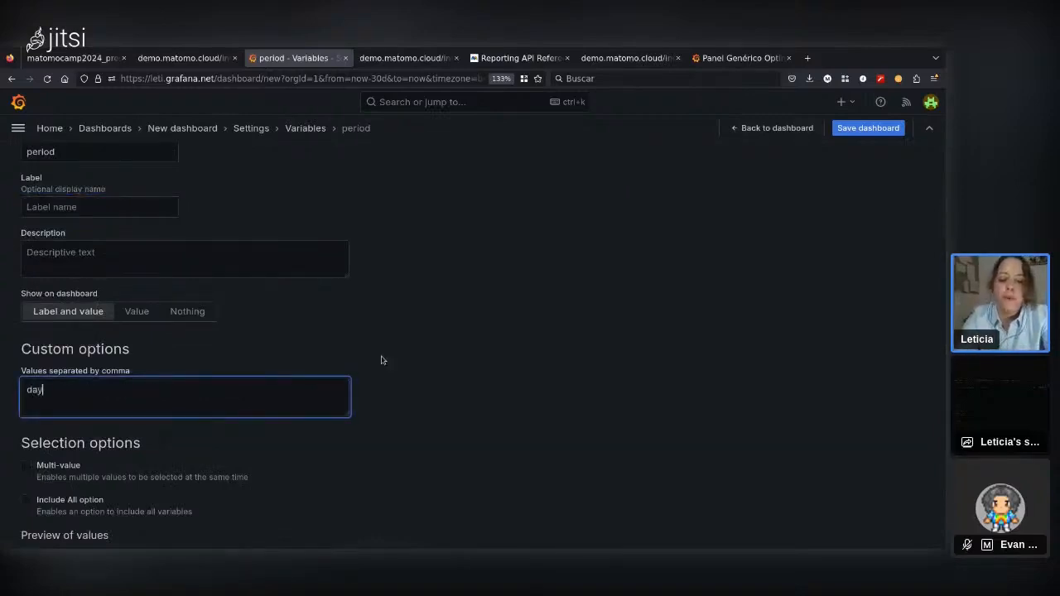
type(", week")
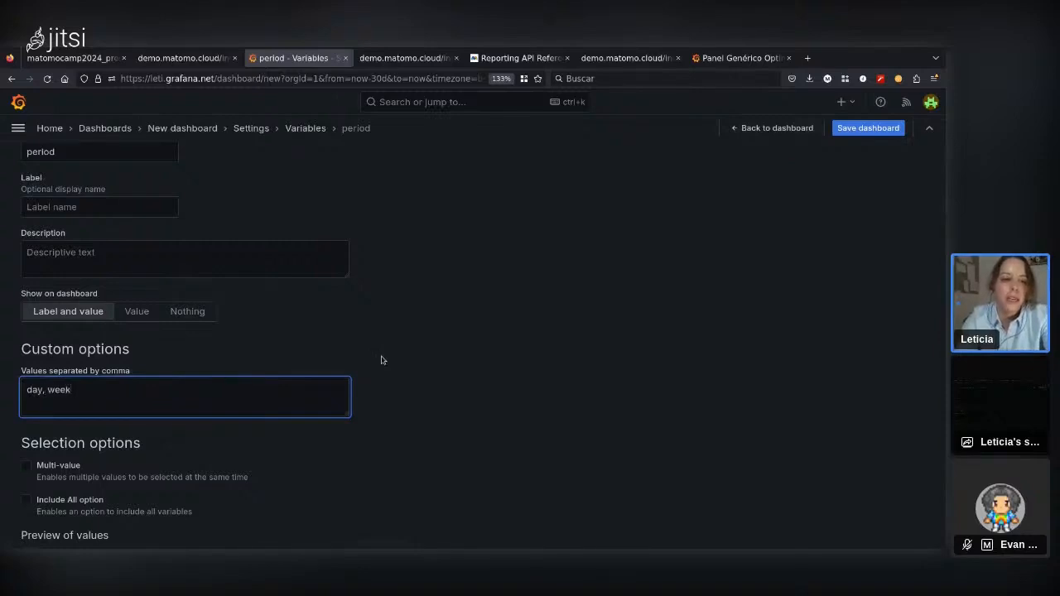
type(", month, y")
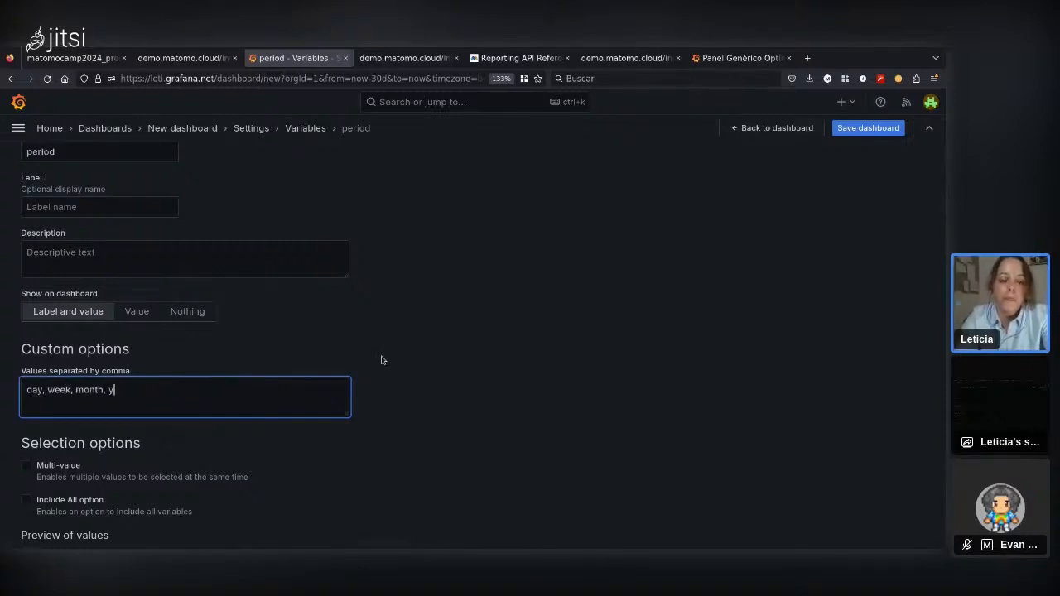
type("eah, range")
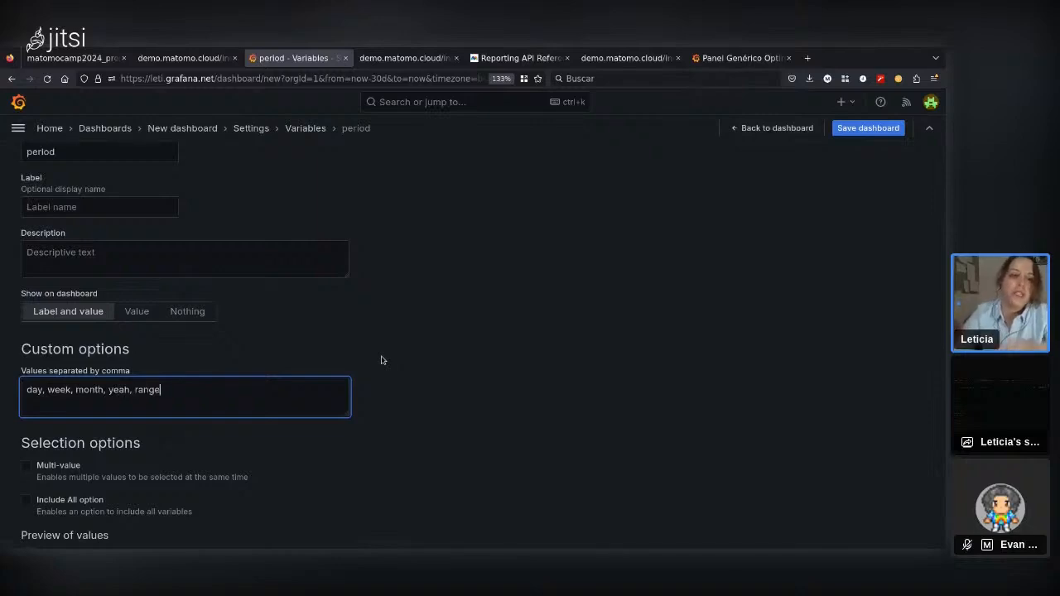
left_click(381, 360)
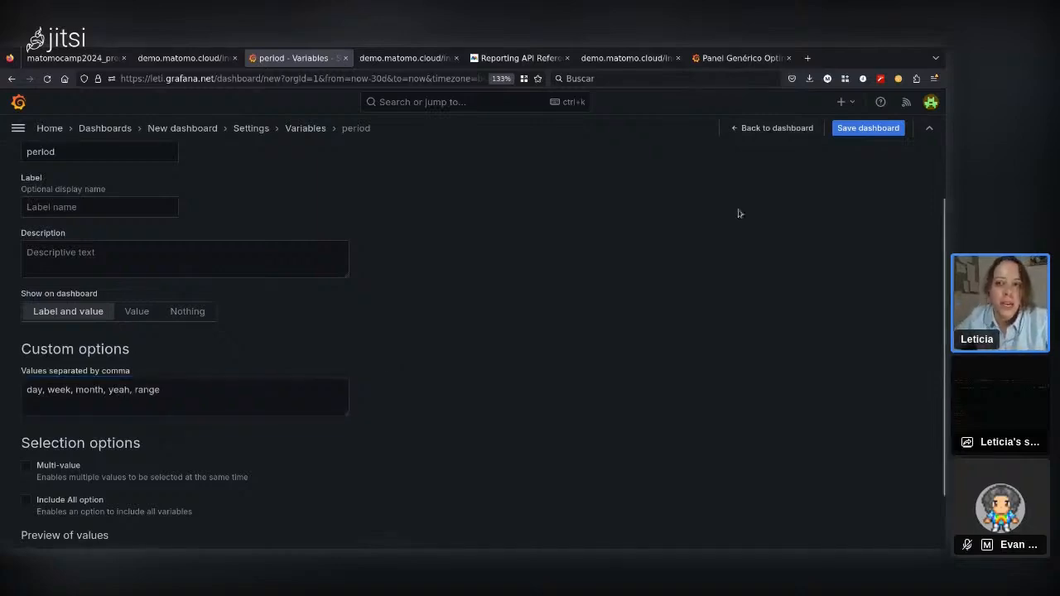
scroll(456, 306, "down", 2)
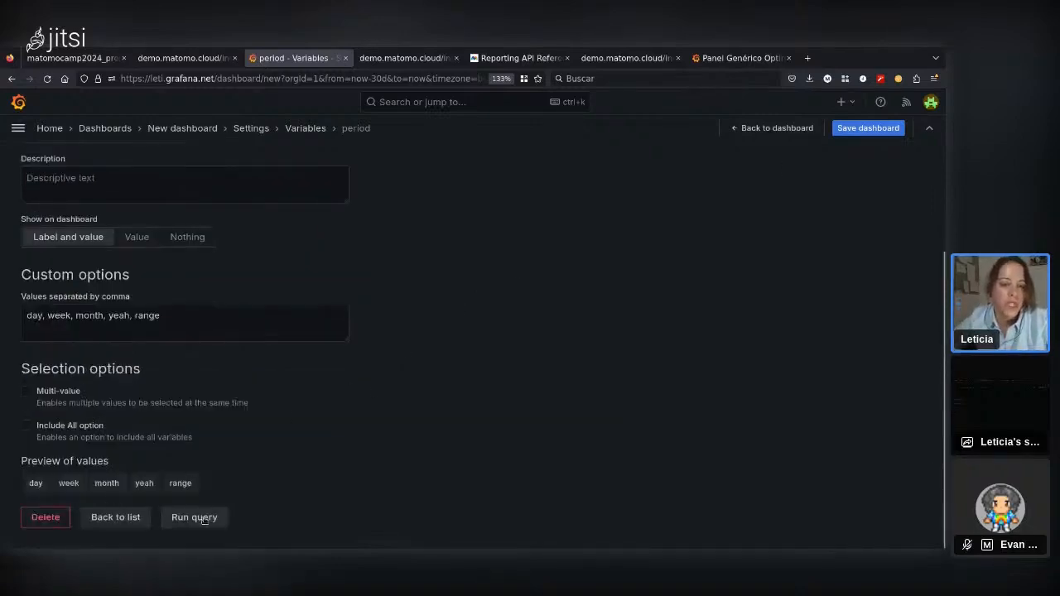
Save the dashboard with the title "My first Matomo dashboard" in the Dashboards folder.
left_click(850, 129)
triple_click(567, 203)
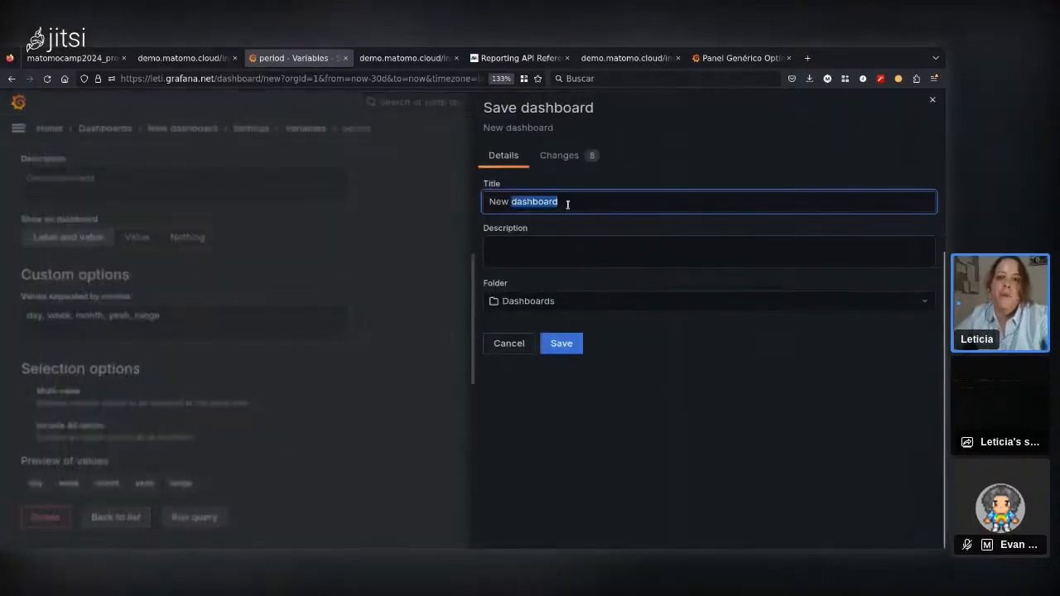
type("My f")
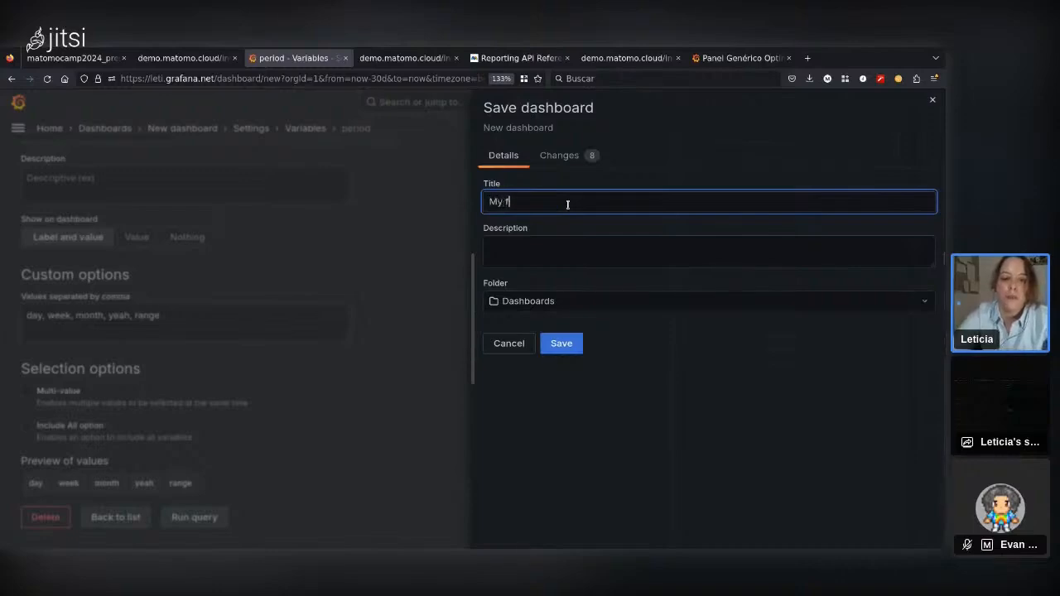
type("irst d")
key("BackSpace")
key("BackSpace")
type("a")
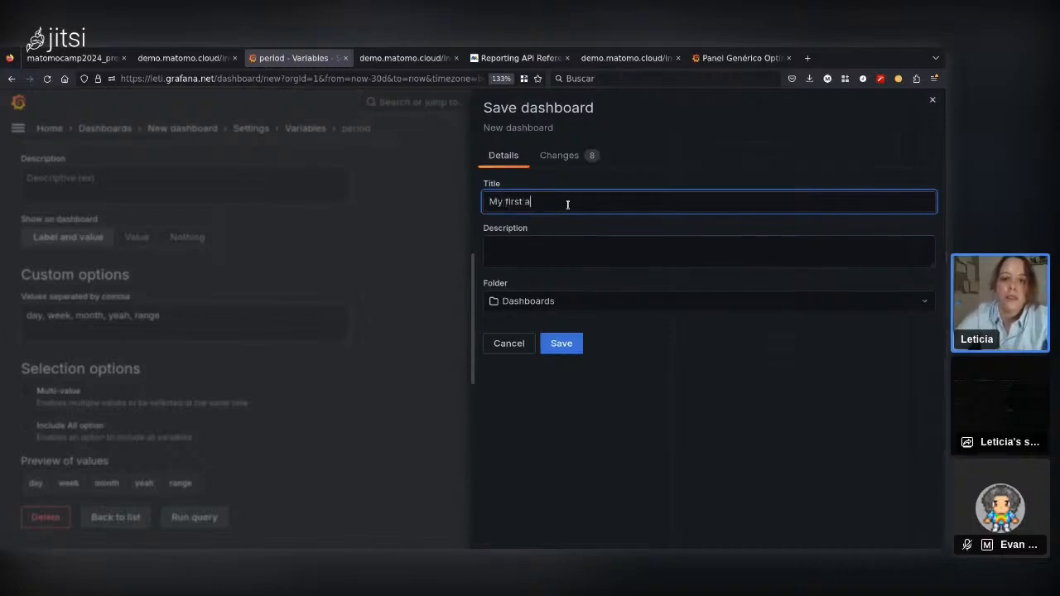
key("BackSpace")
type("Matomo das")
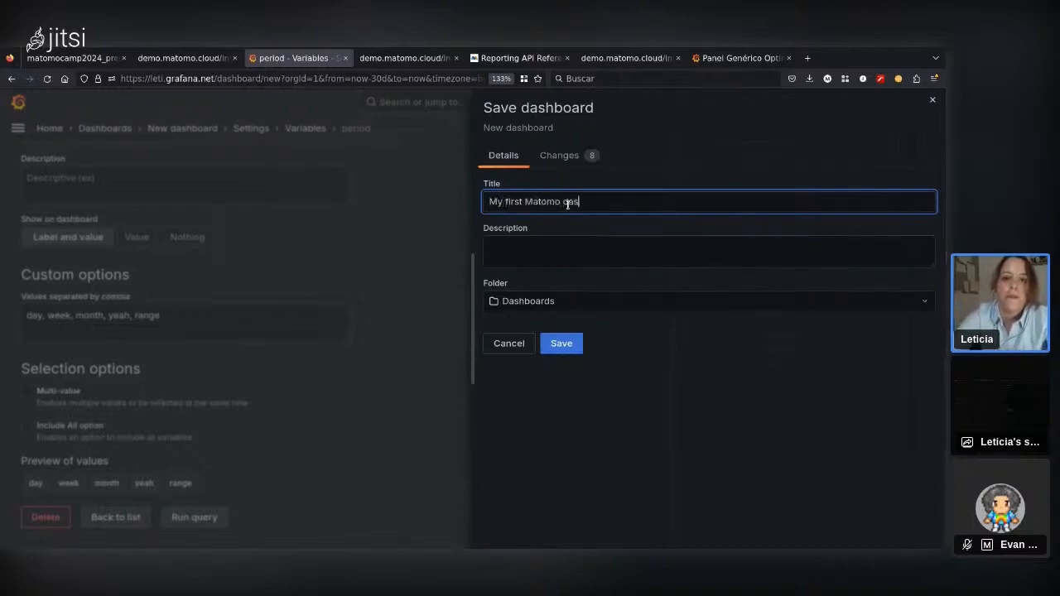
type("hboard")
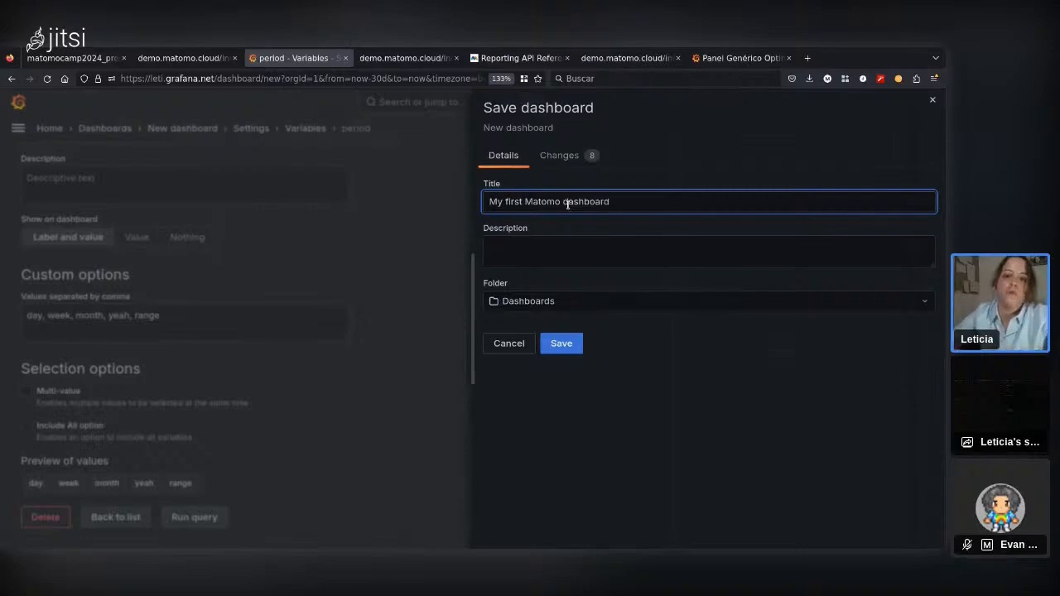
left_click(562, 345)
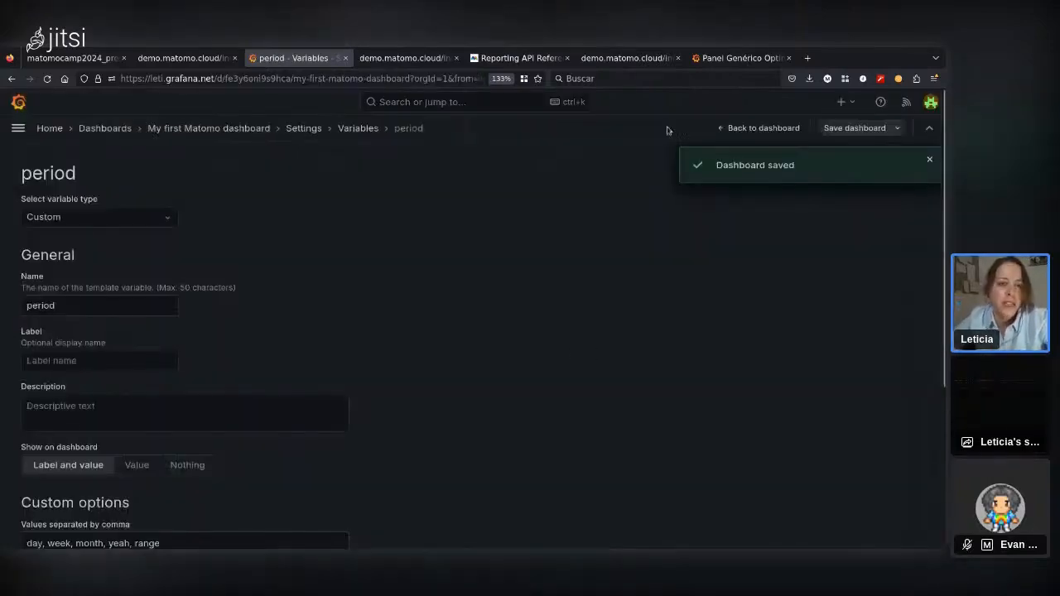
Go back to the dashboard and add a visualization that uses the json-matomo-demo-grafana data source.
left_click(721, 129)
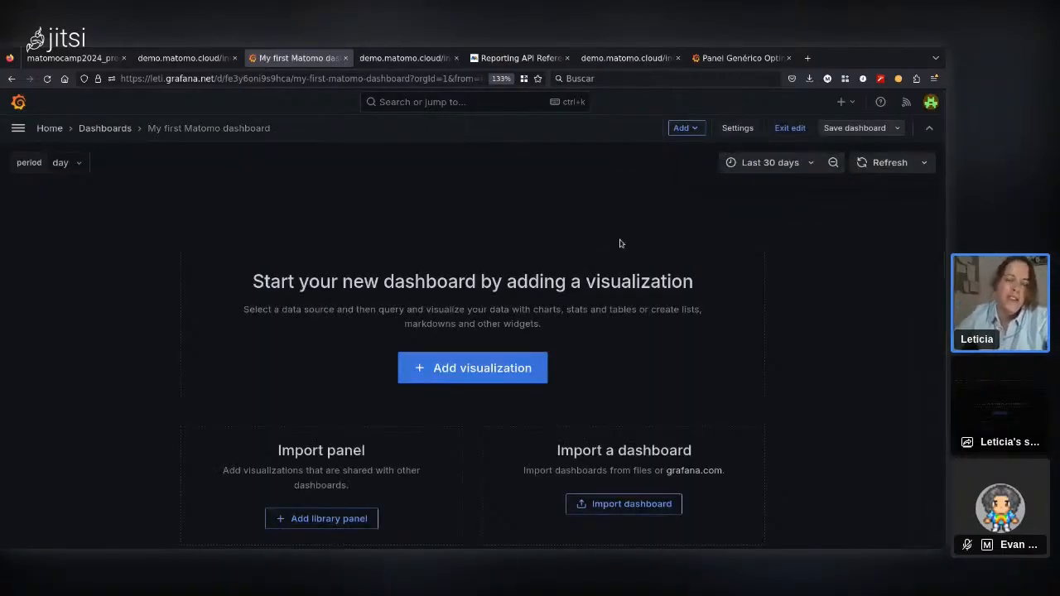
left_click(464, 370)
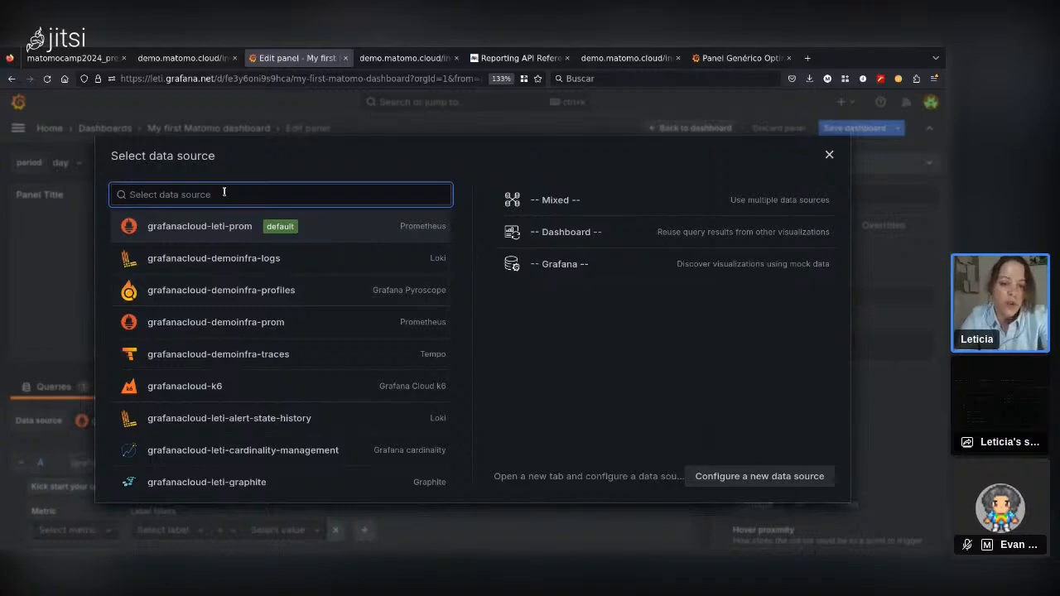
type("j")
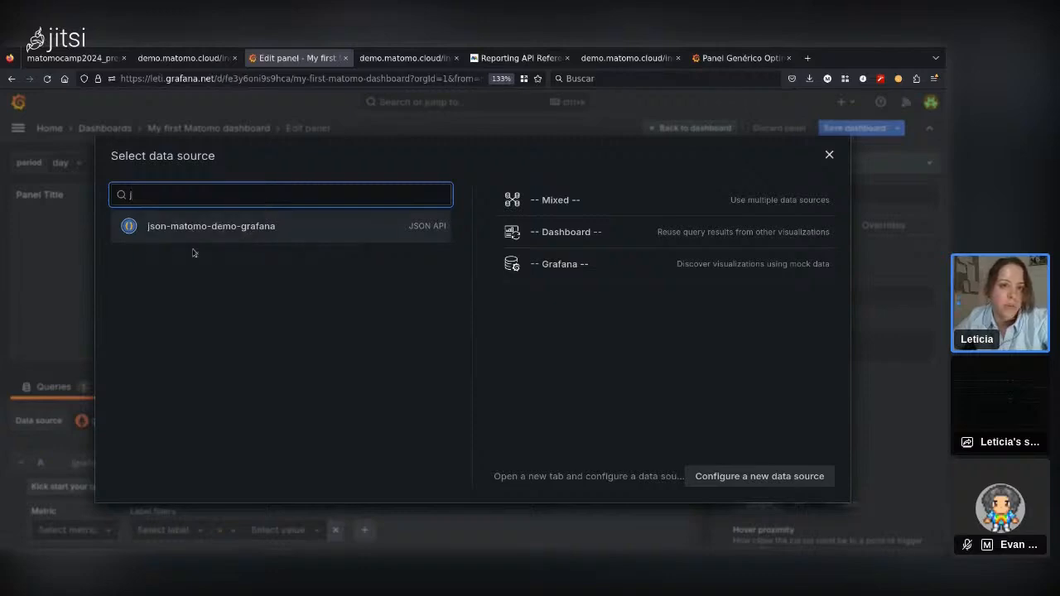
left_click(350, 231)
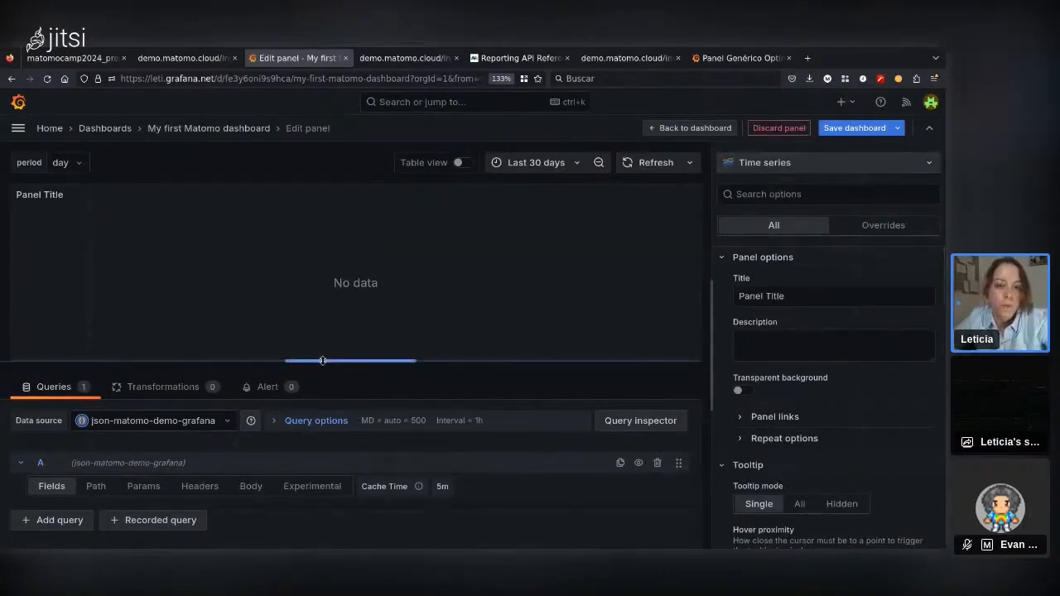
left_click_drag(323, 360, 323, 347)
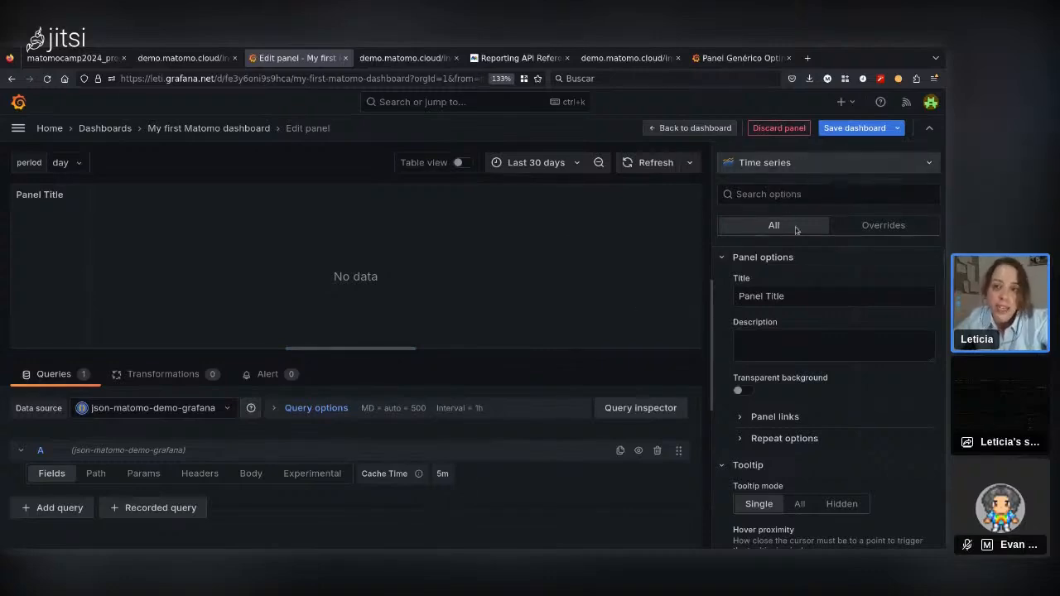
Look through the available visualization types and the panel options, keeping the Time series type.
left_click(810, 165)
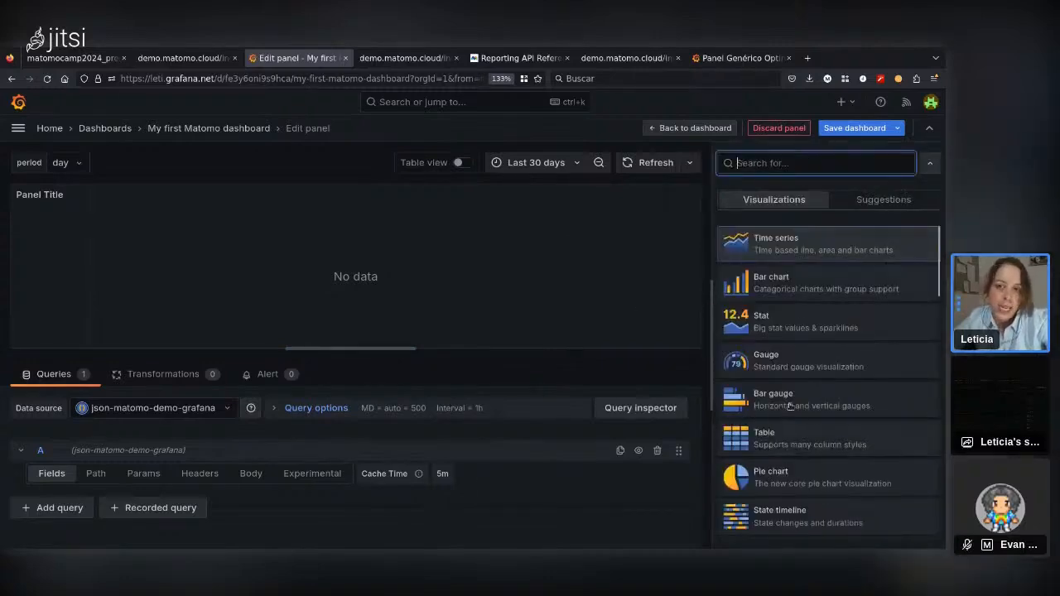
scroll(798, 447, "down", 5)
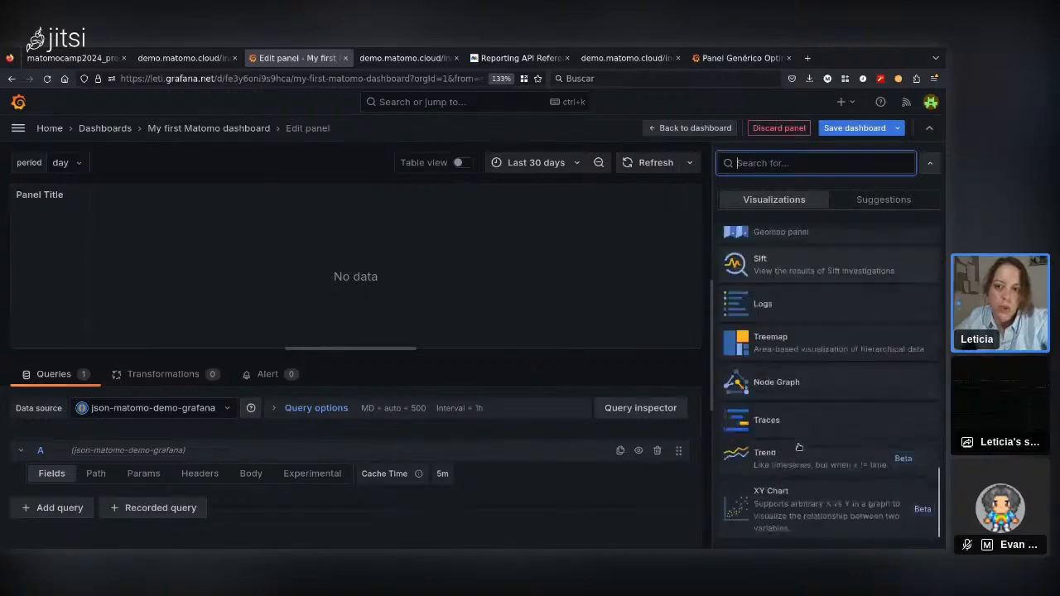
scroll(798, 447, "up", 8)
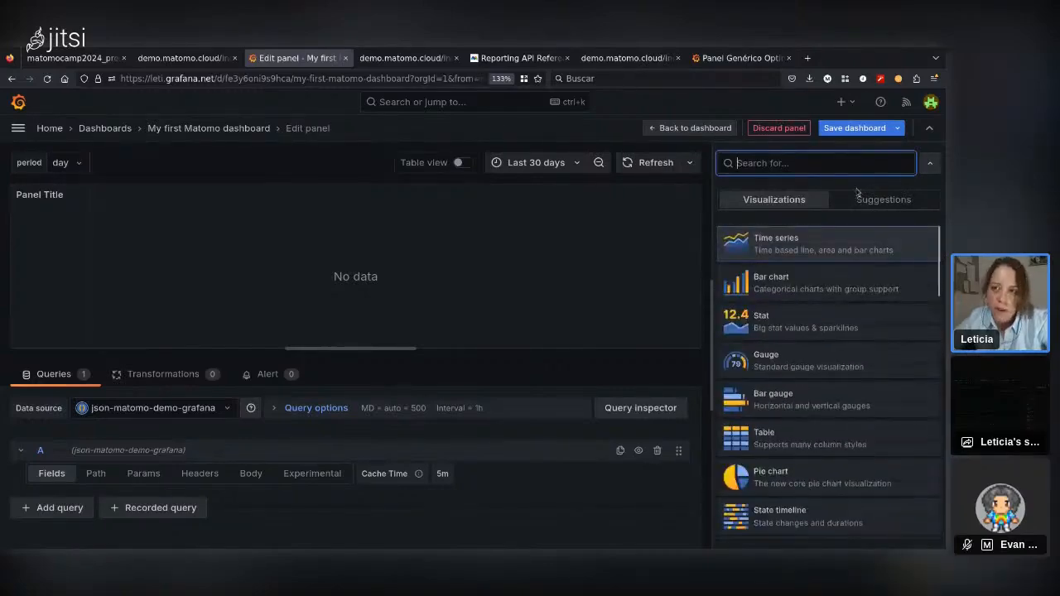
left_click(927, 163)
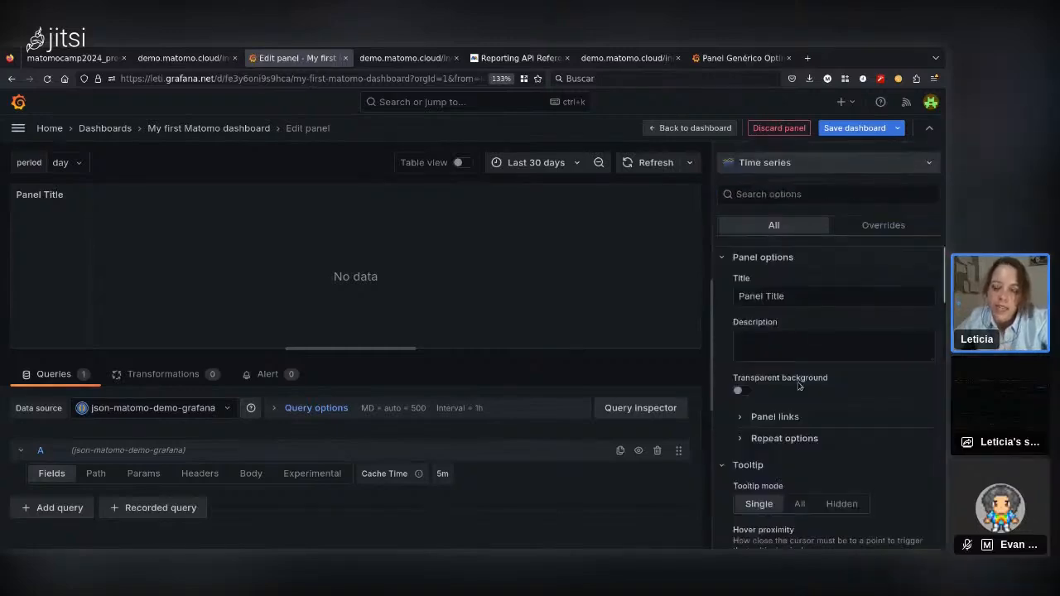
scroll(798, 385, "down", 5)
scroll(798, 389, "down", 5)
scroll(796, 415, "up", 10)
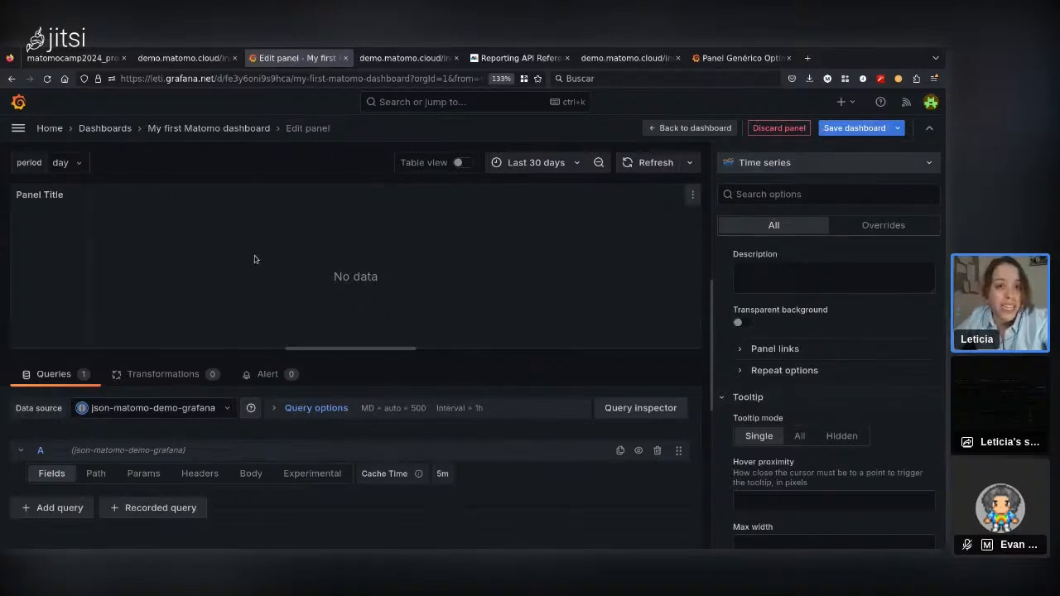
Turn on the panel's table view and enlarge the query editor area by shrinking the preview.
left_click(462, 163)
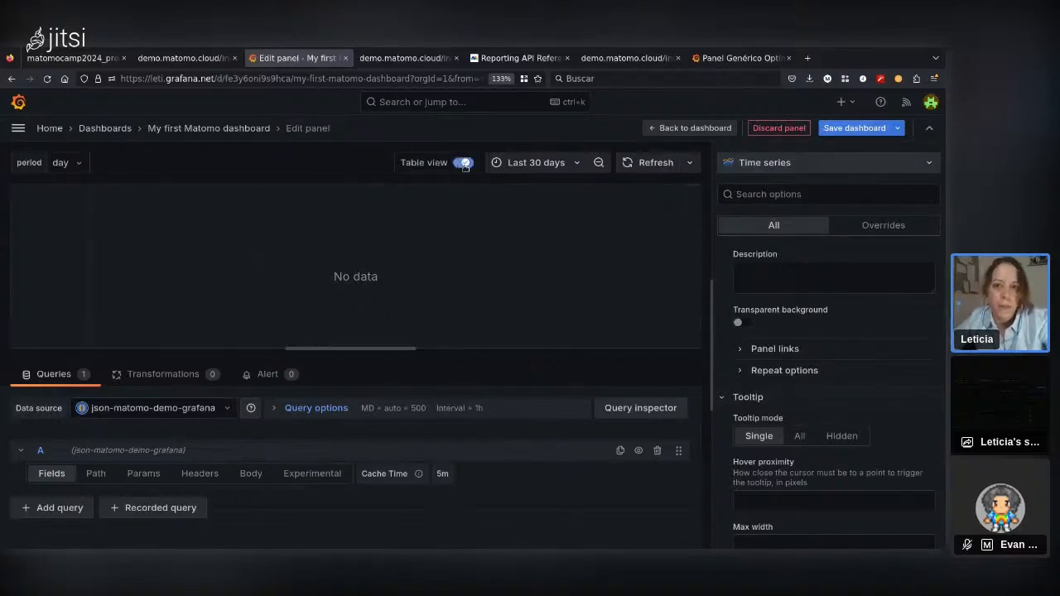
left_click_drag(321, 348, 321, 249)
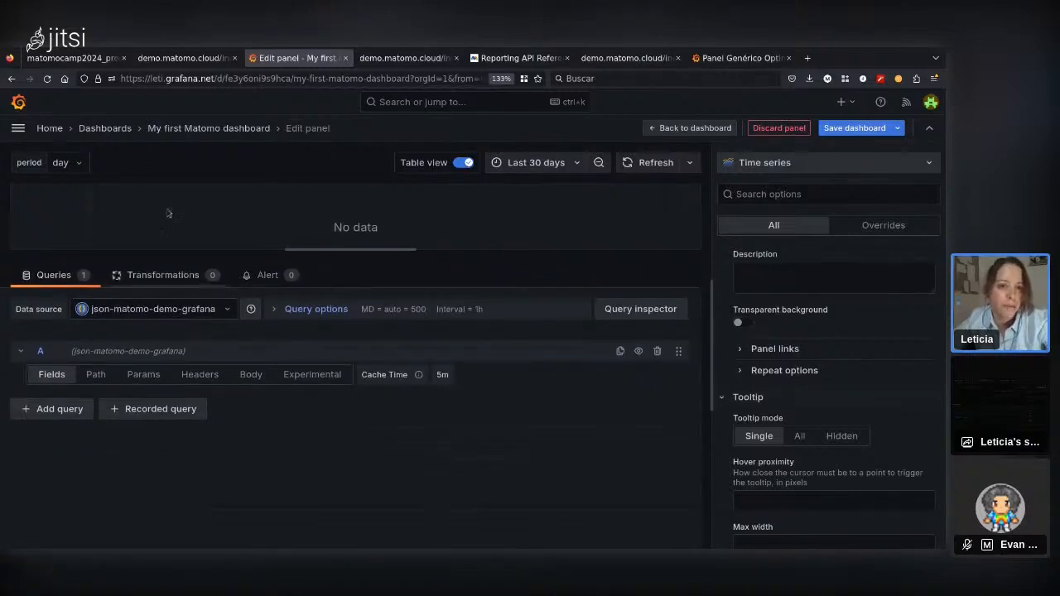
Review the fixed parameters and the method, period and date parameters on the presentation's API URL slide.
left_click(79, 58)
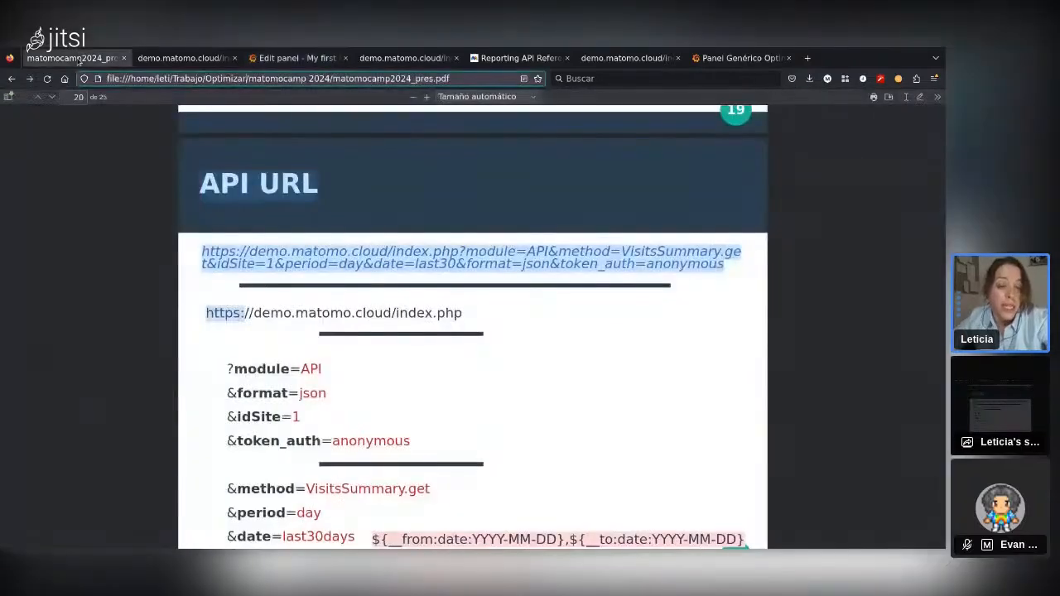
scroll(163, 368, "down", 1)
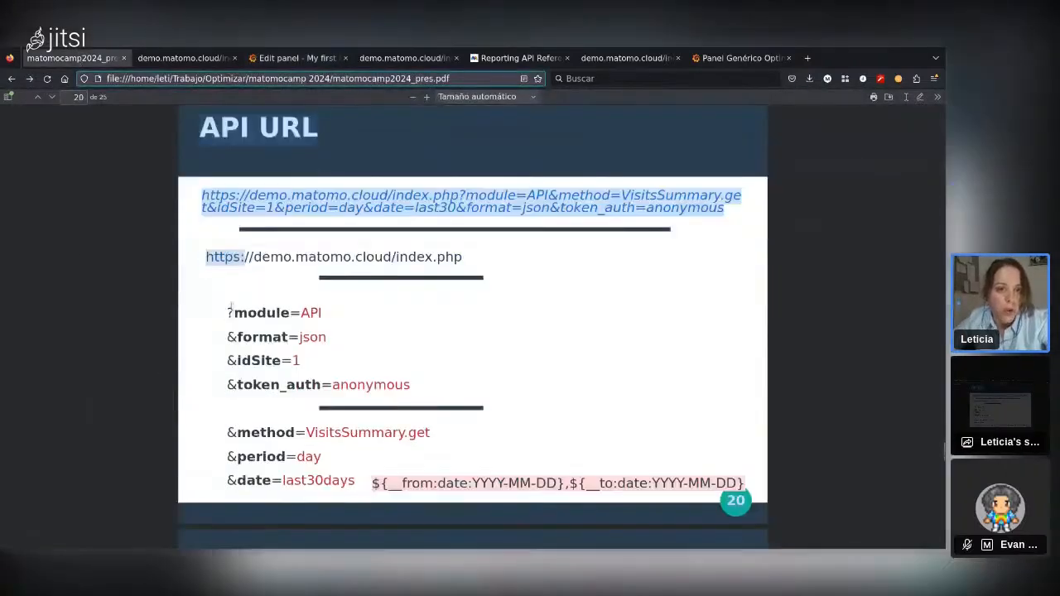
left_click_drag(234, 312, 409, 386)
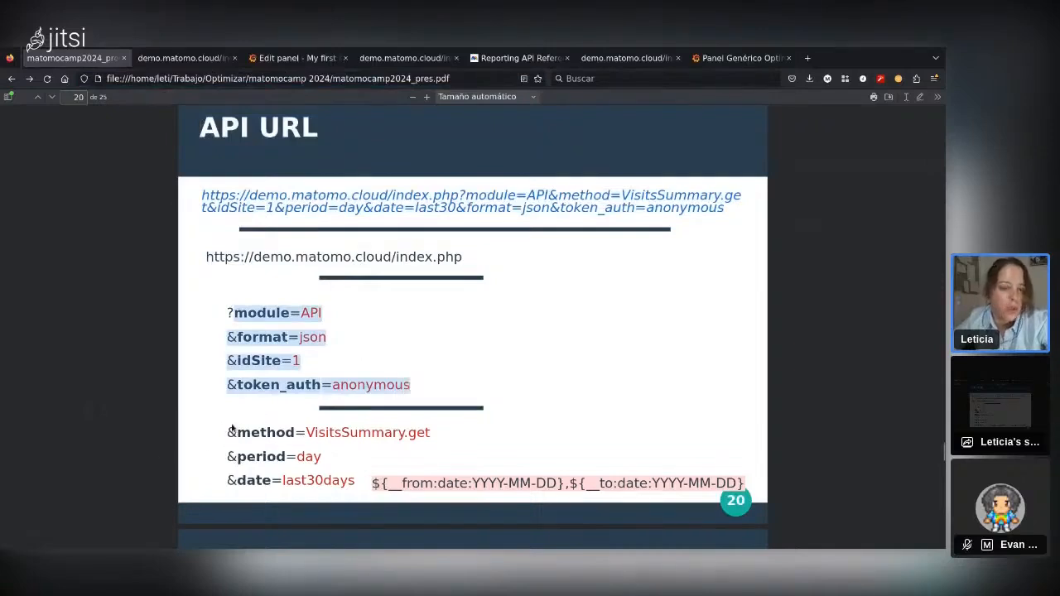
left_click_drag(233, 428, 351, 482)
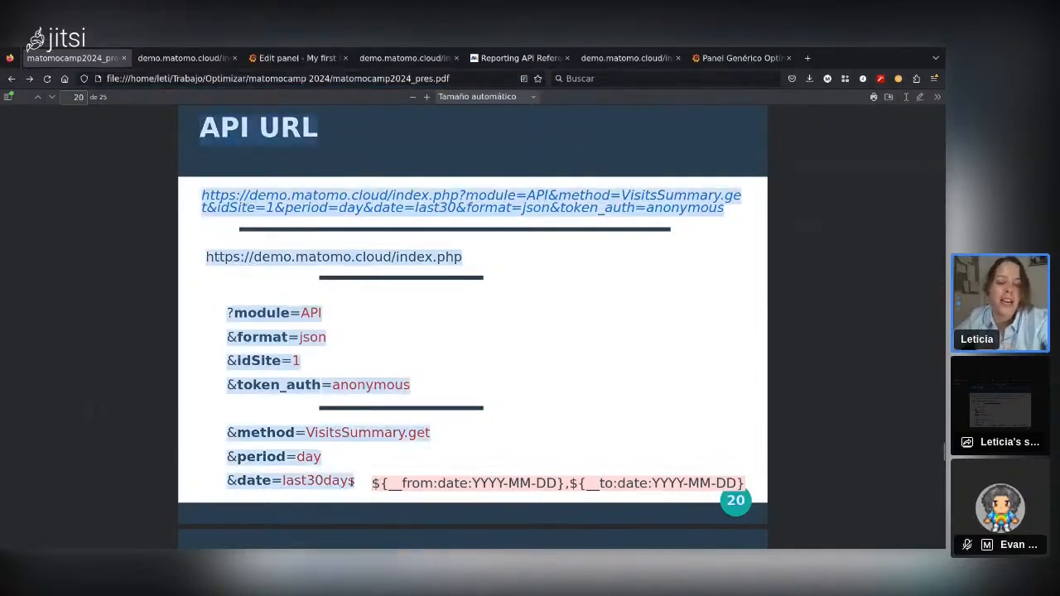
left_click(266, 429)
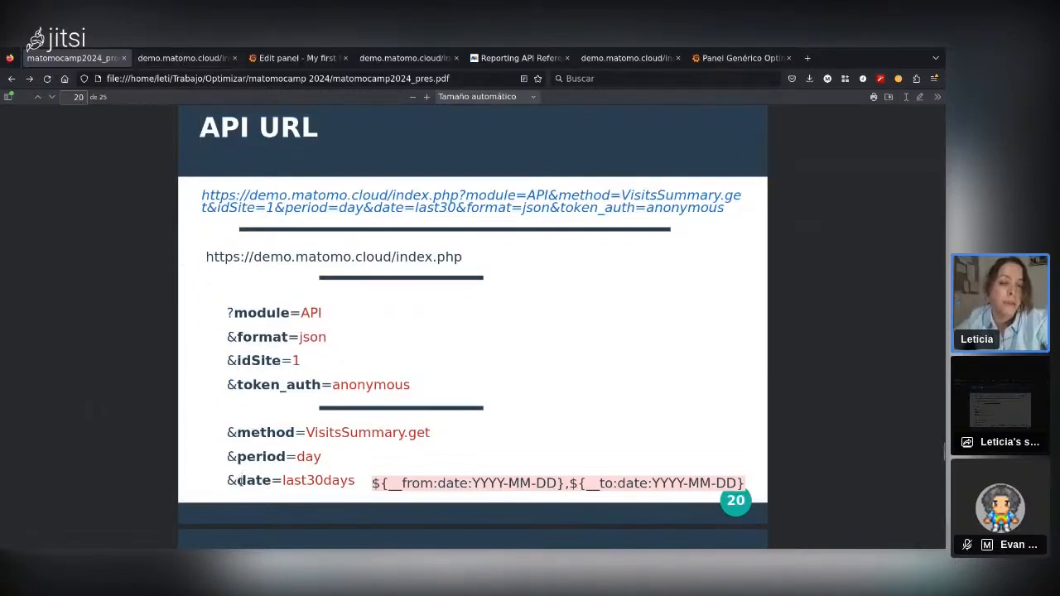
Return to the Grafana panel editor, place its browser tab beside the presentation, and add a query parameter with the key Method.
left_click(173, 59)
left_click_drag(290, 58, 184, 60)
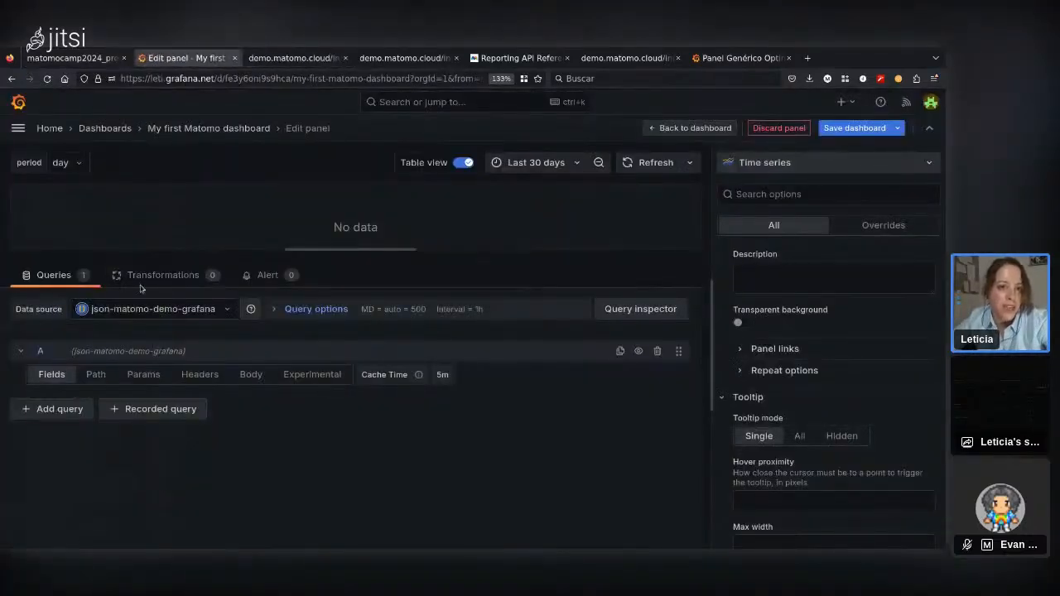
left_click(142, 374)
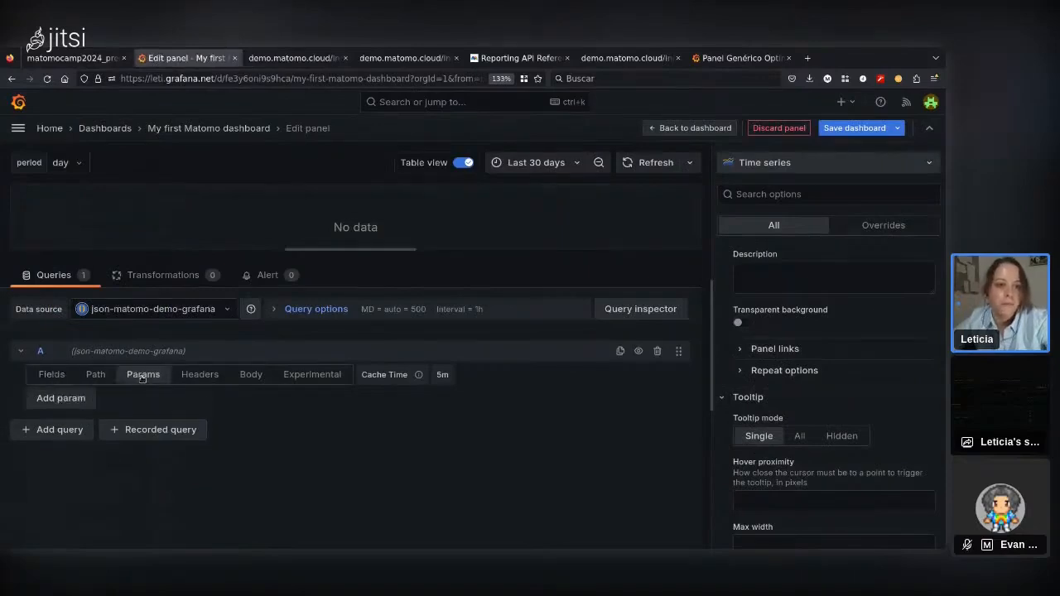
left_click(81, 399)
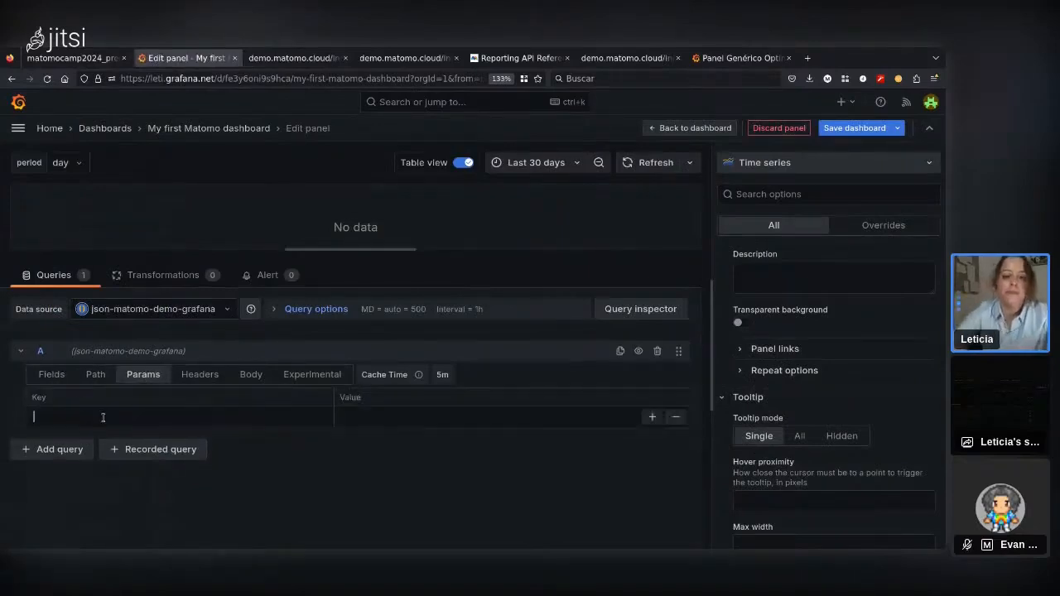
type("Method")
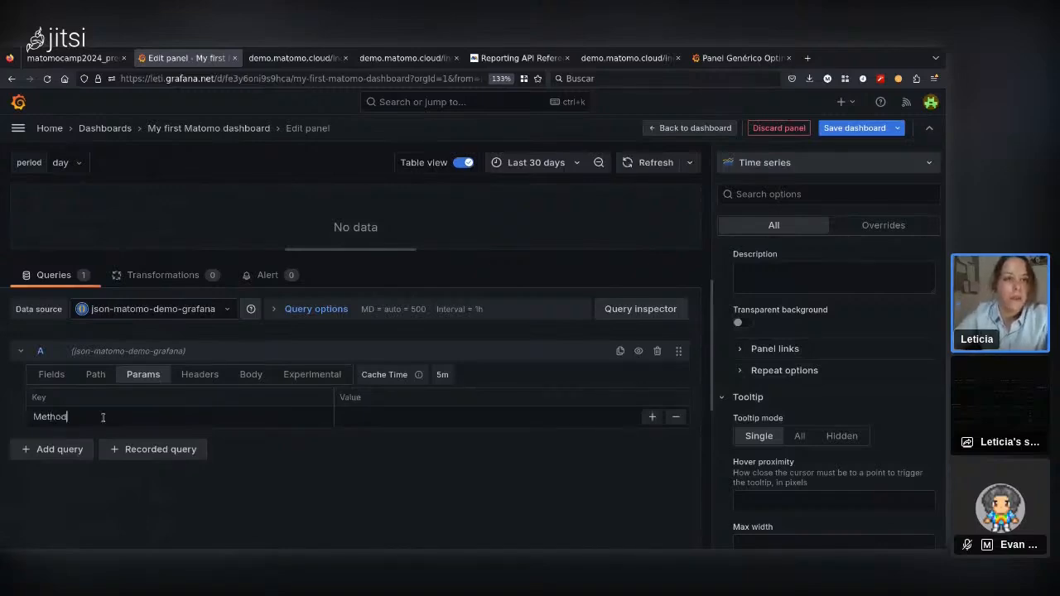
Copy VisitsSummary.get from the API URL slide into the parameter's value, and change the key to lowercase method, keeping only query A.
key("ctrl+Page_Up")
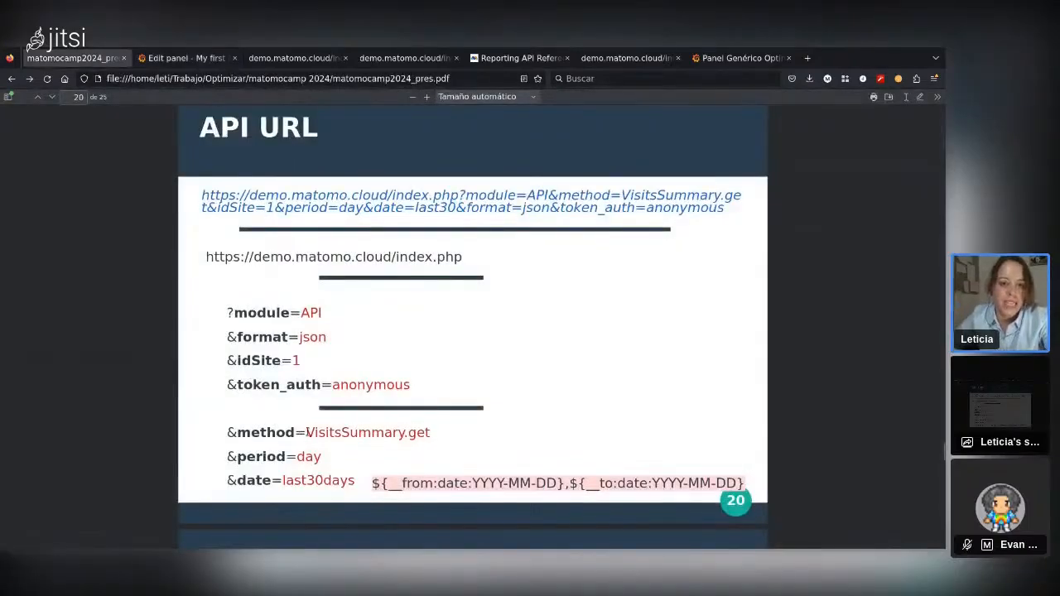
left_click_drag(306, 432, 434, 435)
key("ctrl+c")
key("ctrl+Page_Down")
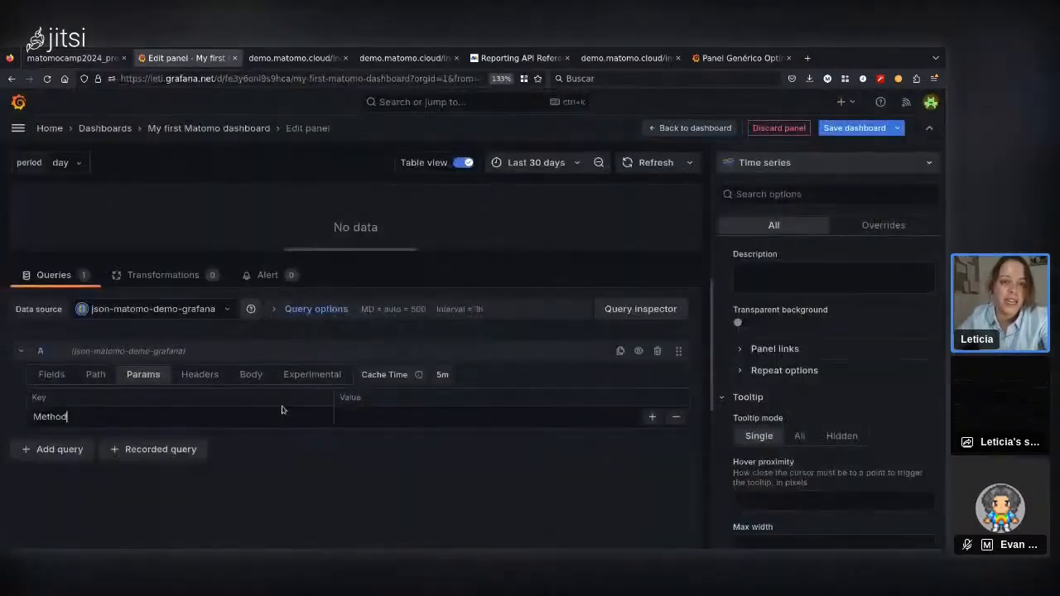
key("Tab")
key("ctrl+v")
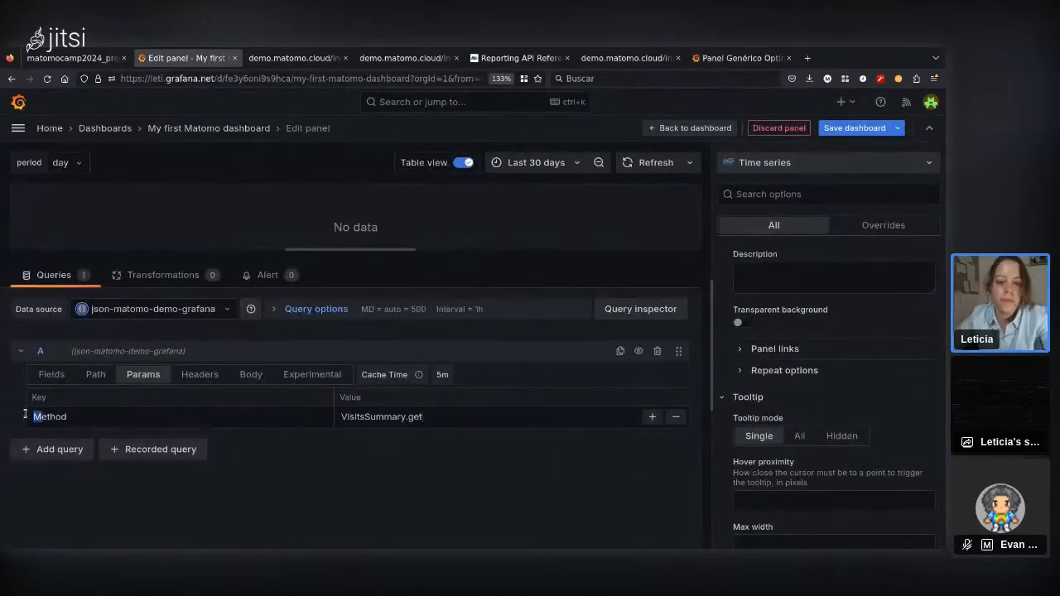
left_click(83, 448)
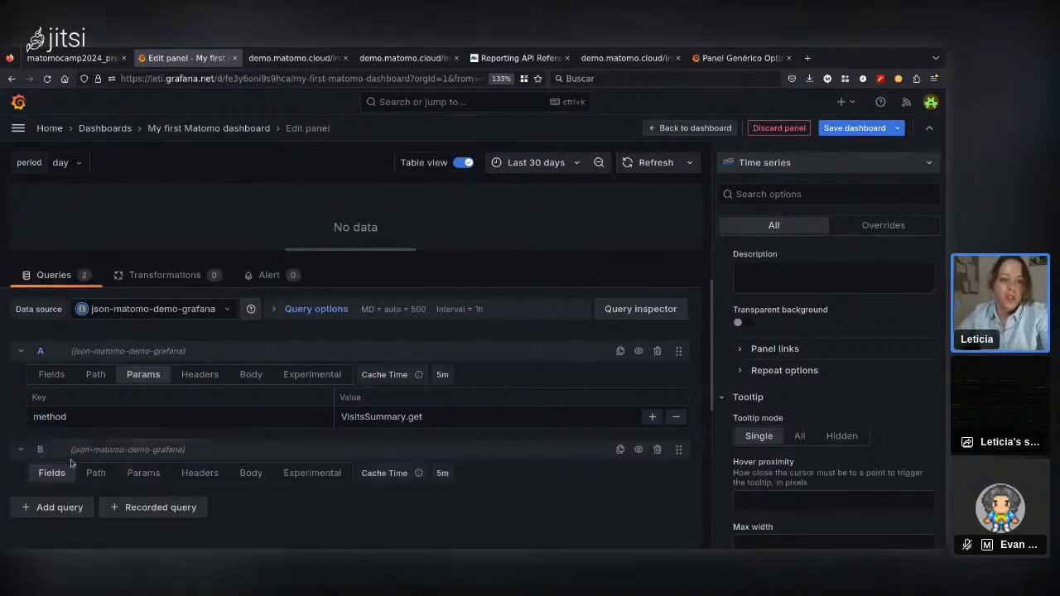
left_click(658, 449)
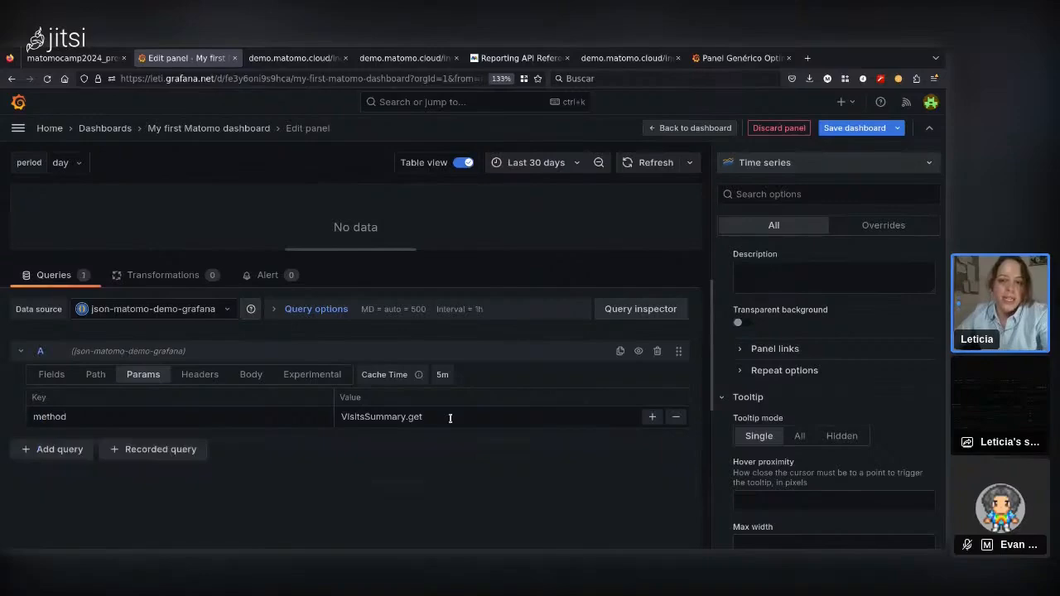
Check the API URL slide again and add a second query parameter with key period and value $period.
left_click(64, 61)
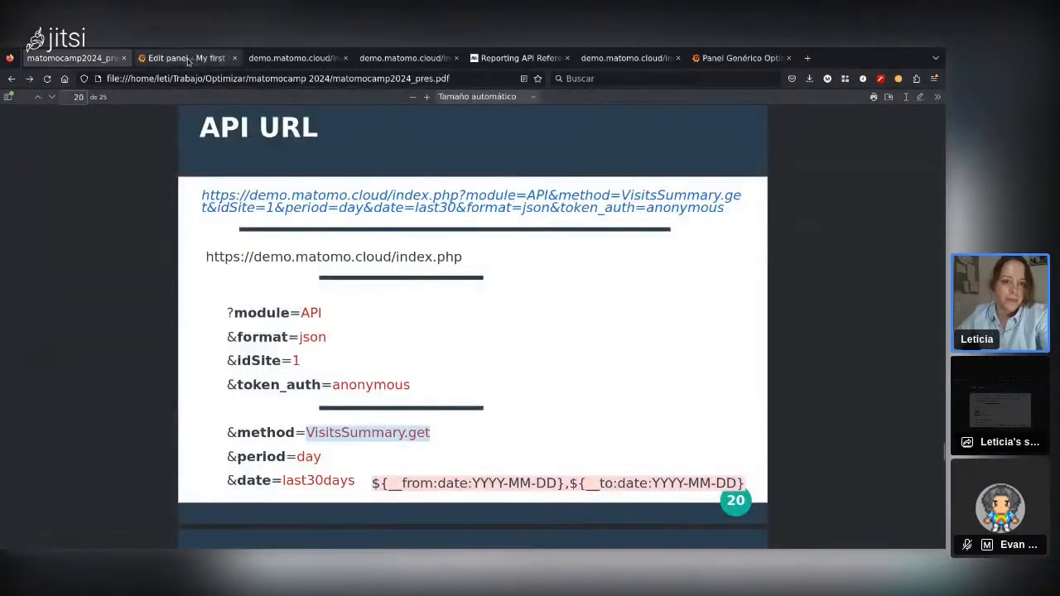
left_click(192, 58)
type("period")
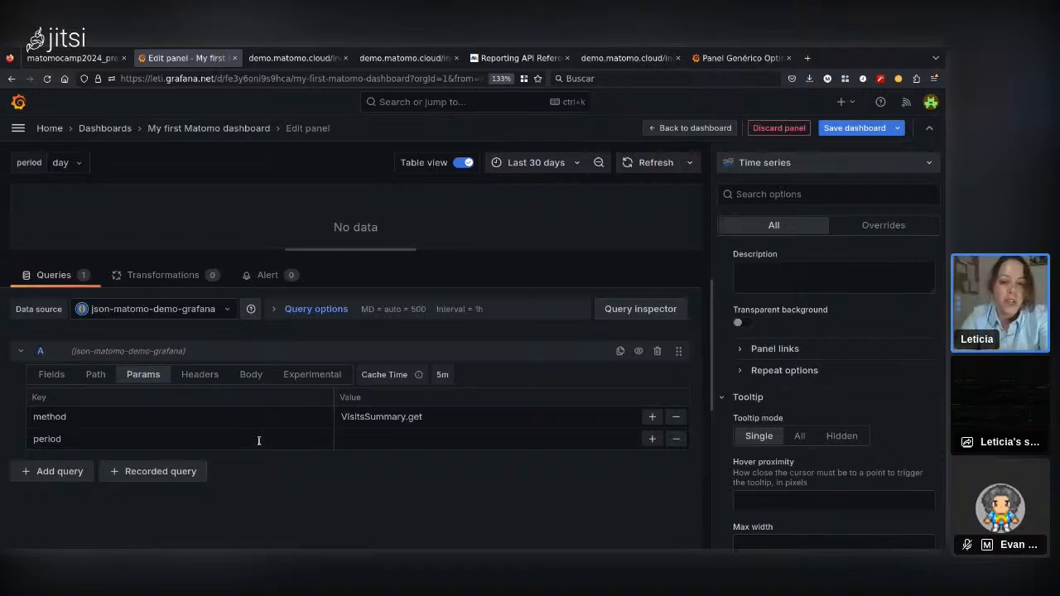
type("$")
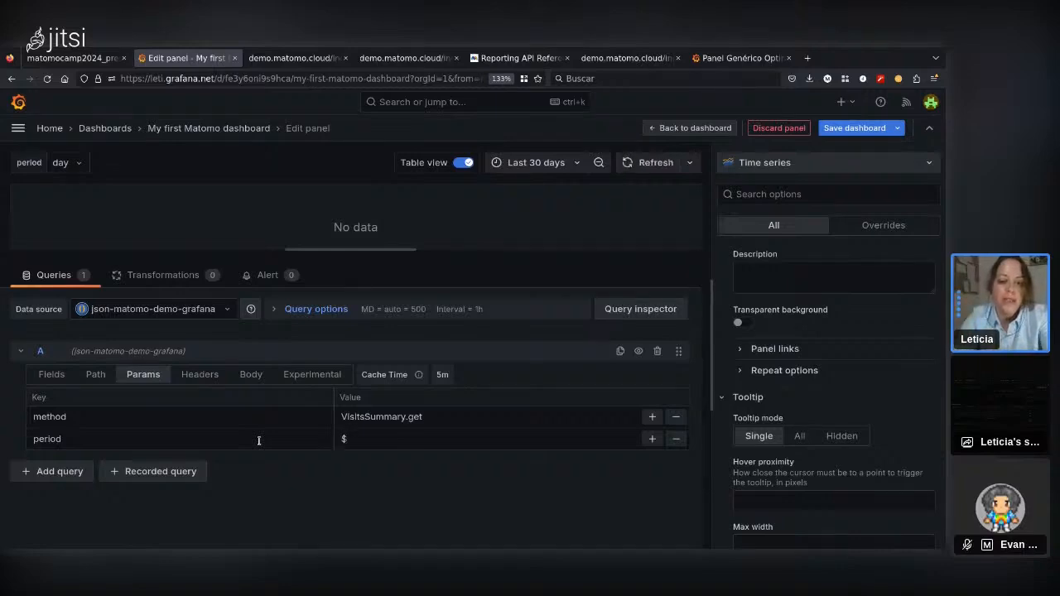
type("period")
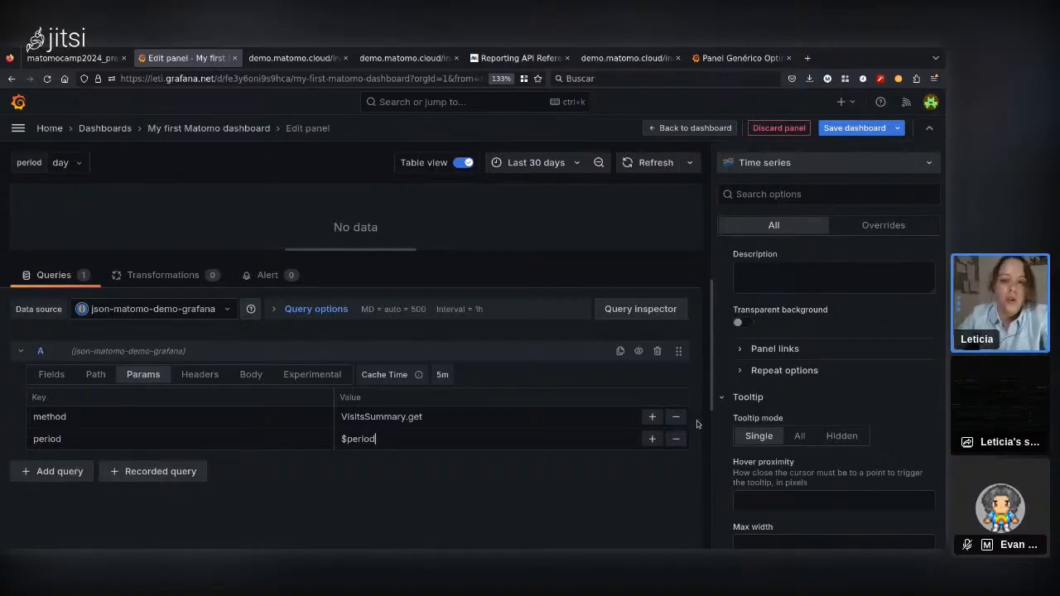
Add a date parameter with the value ${__from:date:YYYY-MM-DD},${__to:date:YYYY-MM-DD} copied from the slide, and slightly enlarge the panel preview.
left_click(651, 439)
type("date")
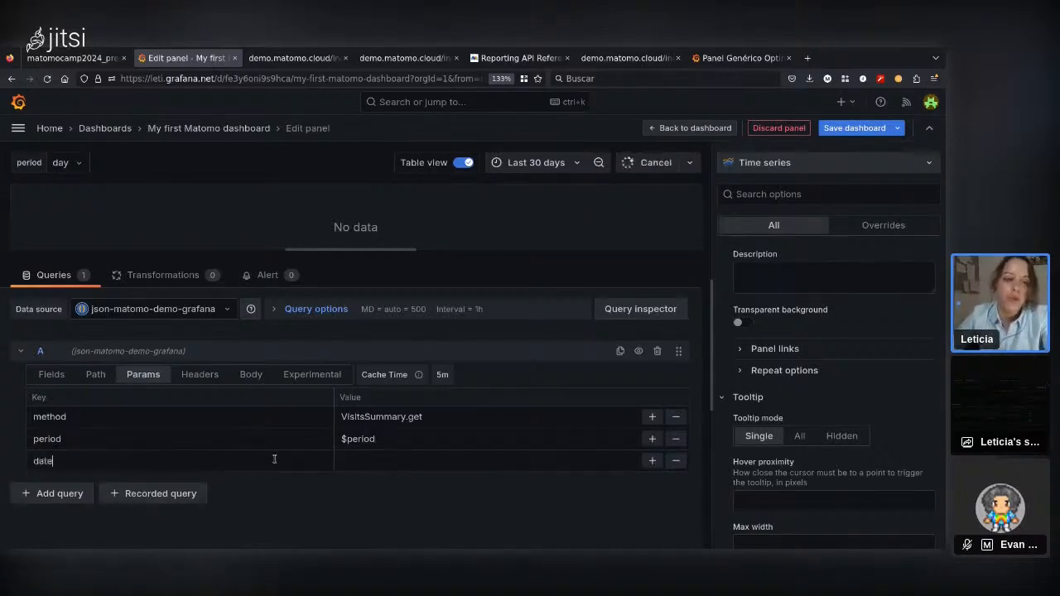
key("Tab")
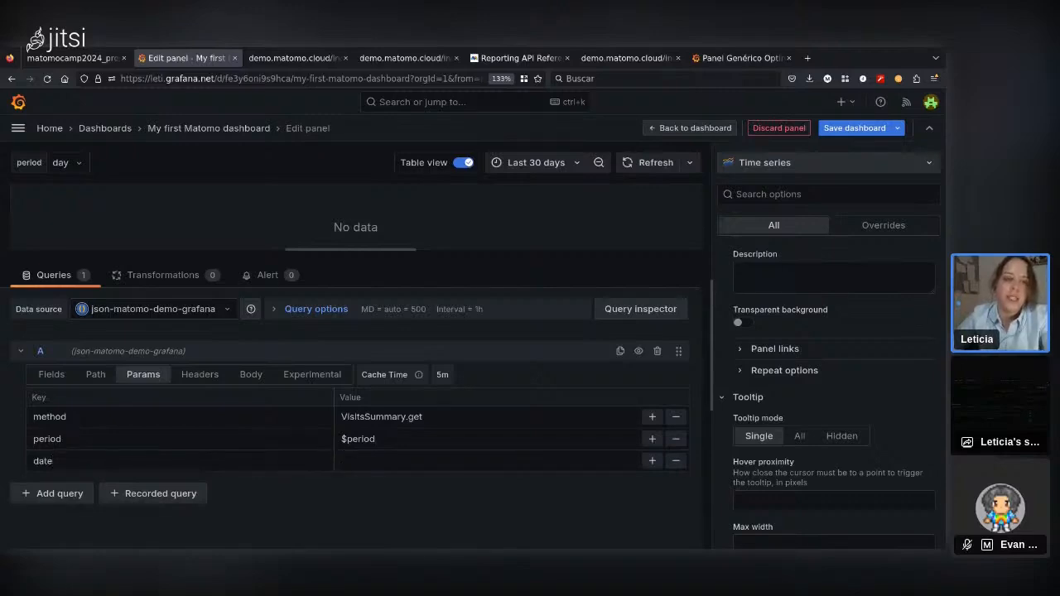
left_click(79, 58)
left_click_drag(372, 483, 746, 483)
key("ctrl+c")
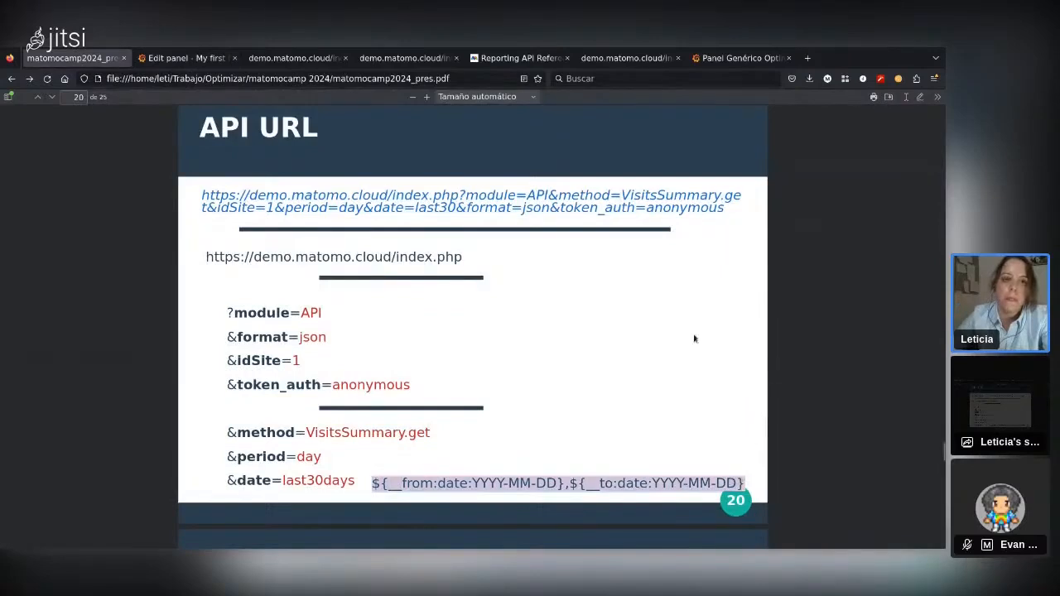
key("ctrl+Tab")
key("ctrl+v")
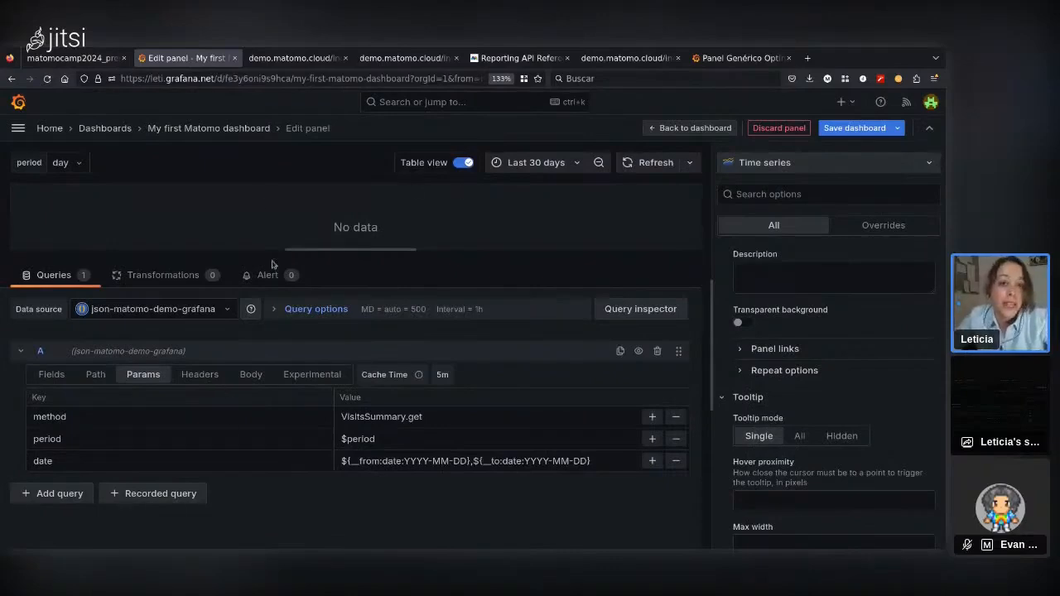
left_click_drag(347, 250, 347, 261)
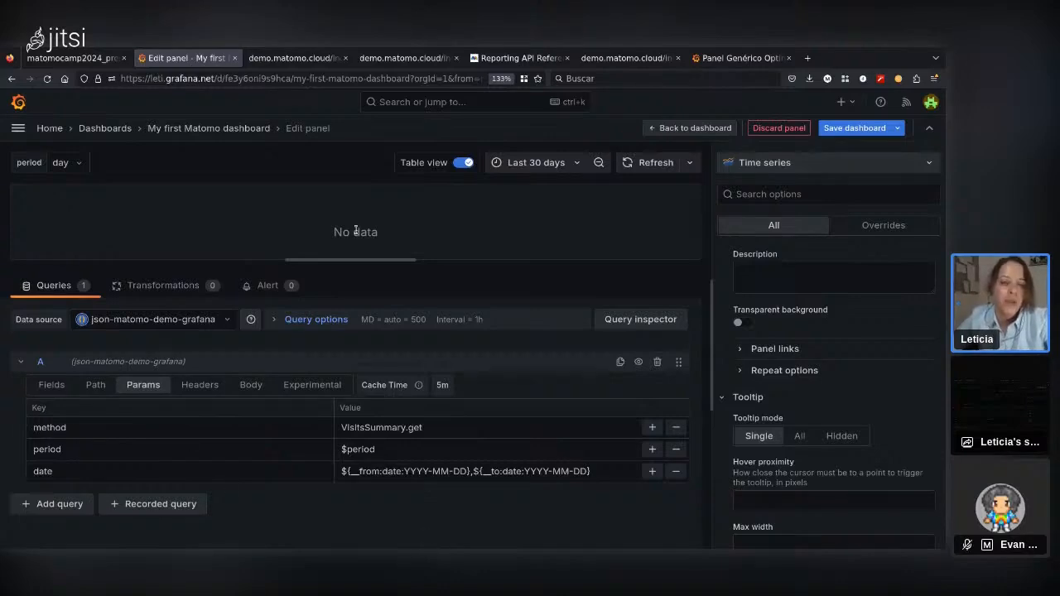
left_click_drag(350, 260, 401, 245)
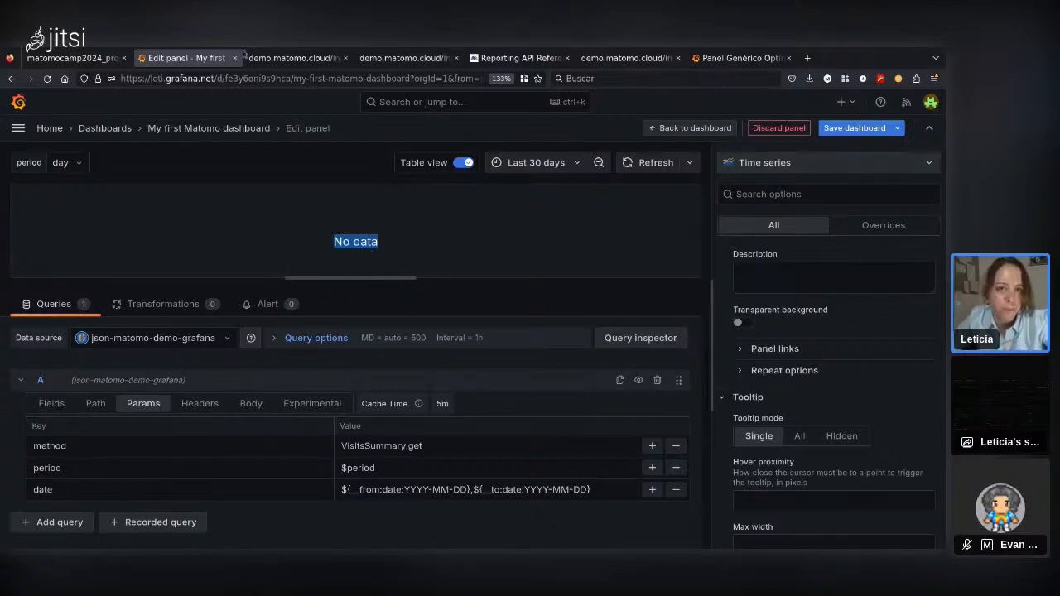
Open the slide's example API URL and examine the JSON response's dates and metrics such as nb_visits and nb_visits_converted.
left_click(90, 57)
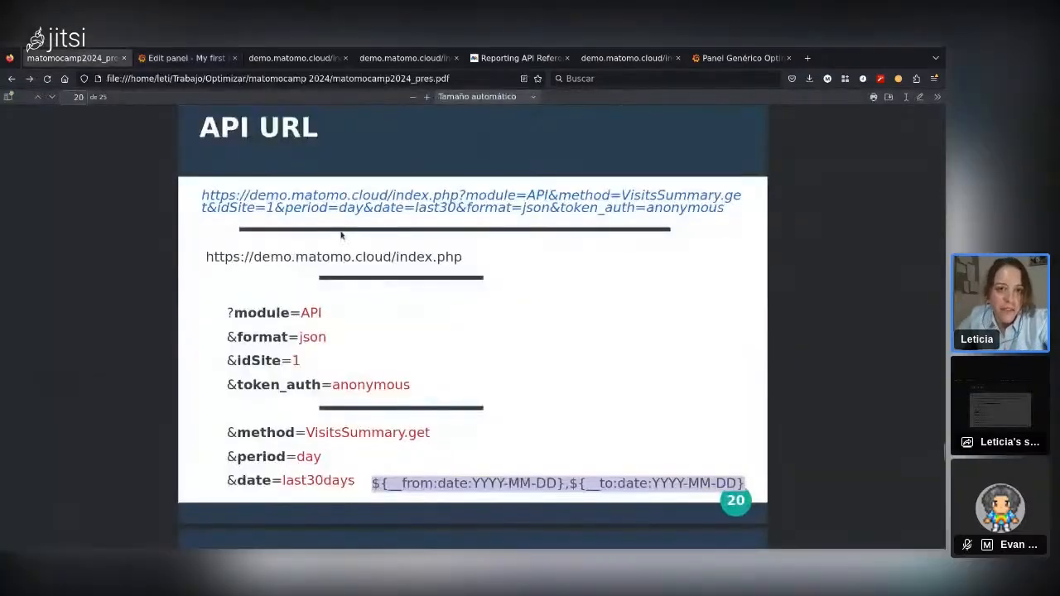
left_click(354, 195)
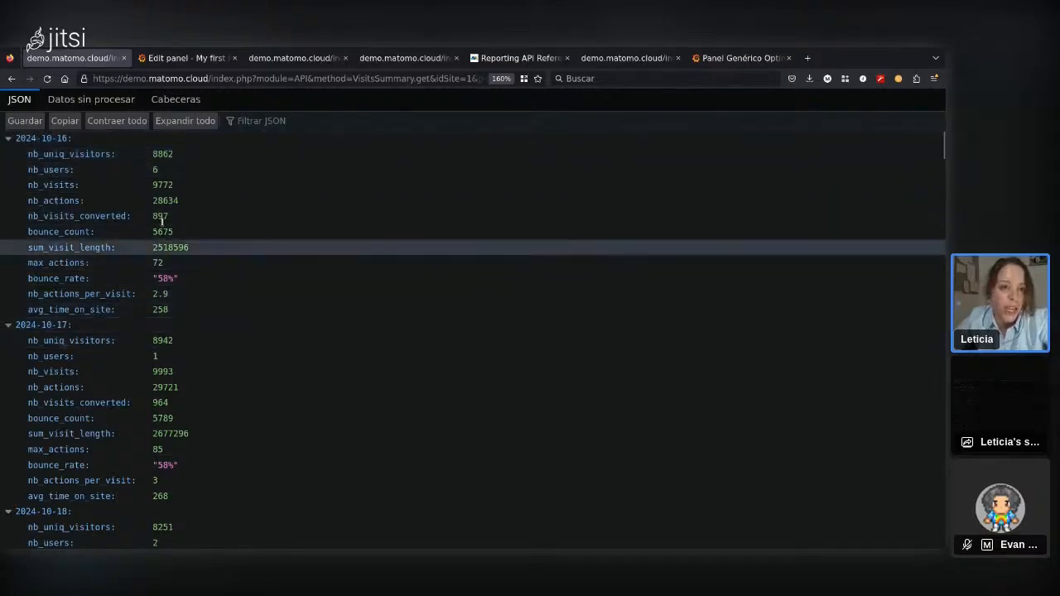
scroll(23, 344, "down", 3)
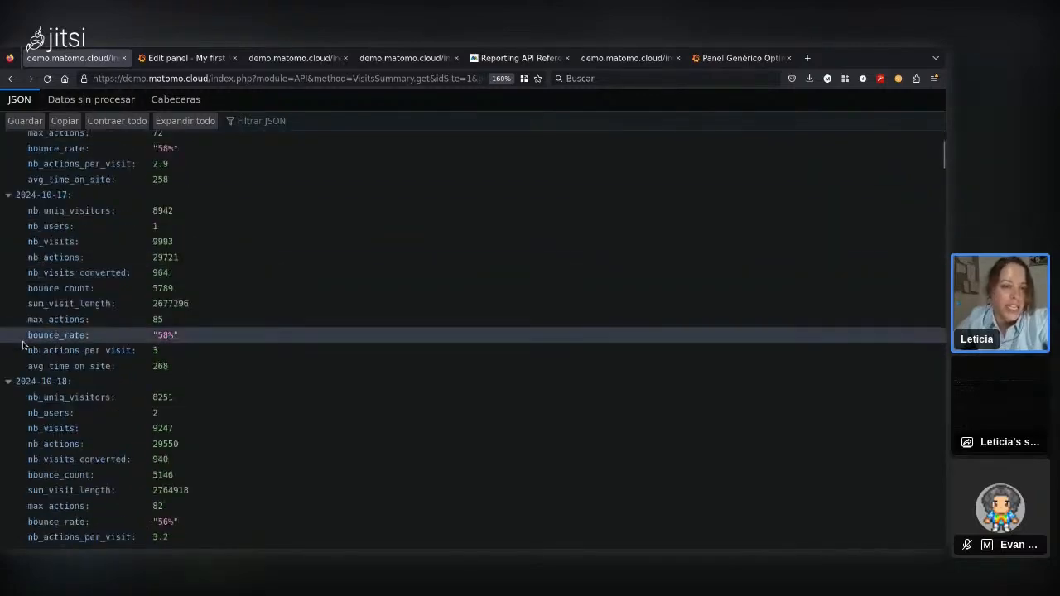
scroll(25, 332, "up", 3)
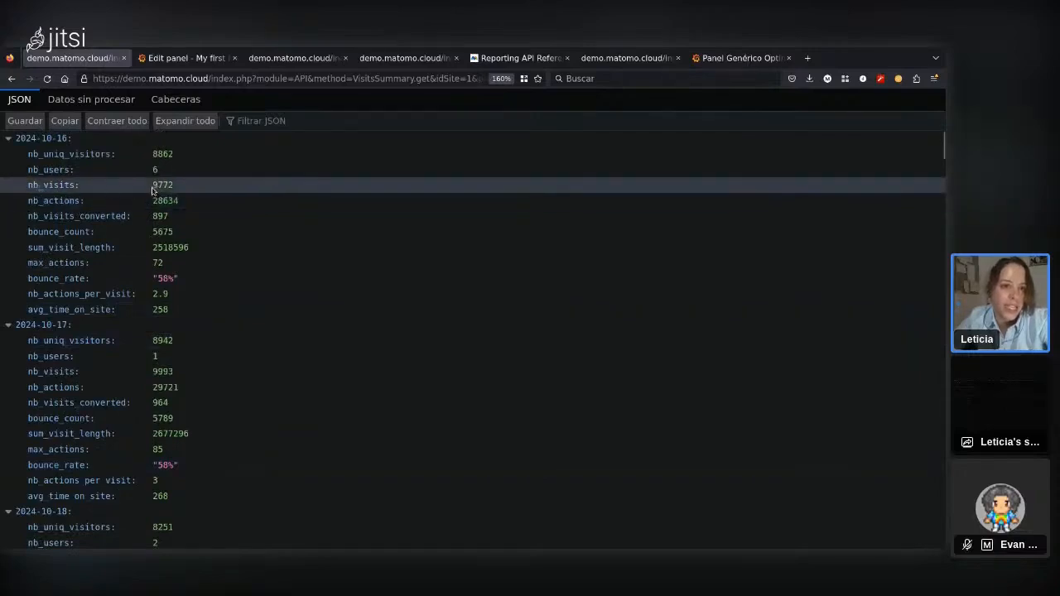
left_click_drag(171, 186, 26, 188)
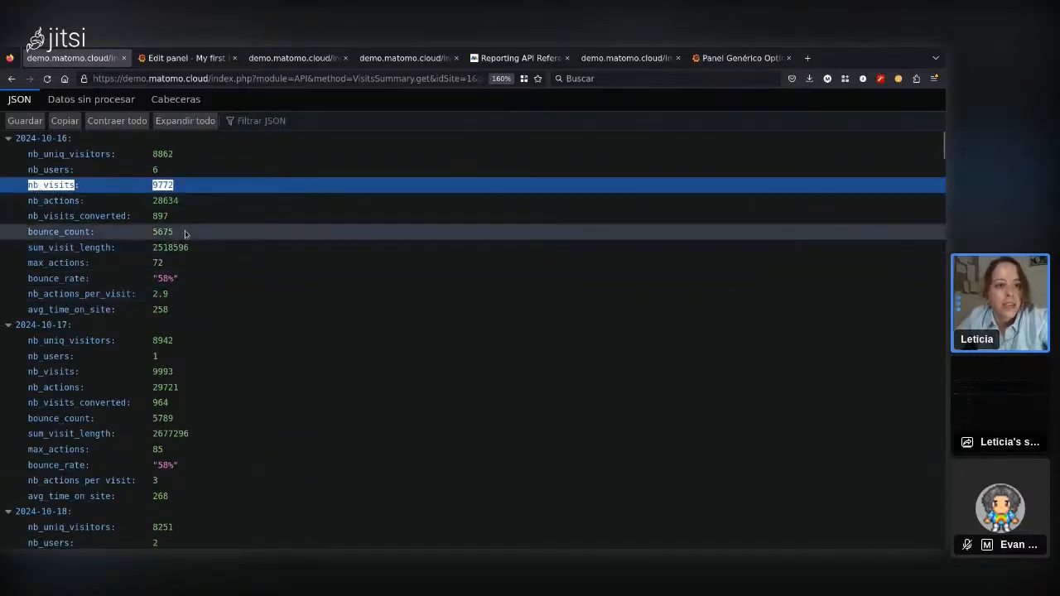
left_click_drag(177, 218, 20, 216)
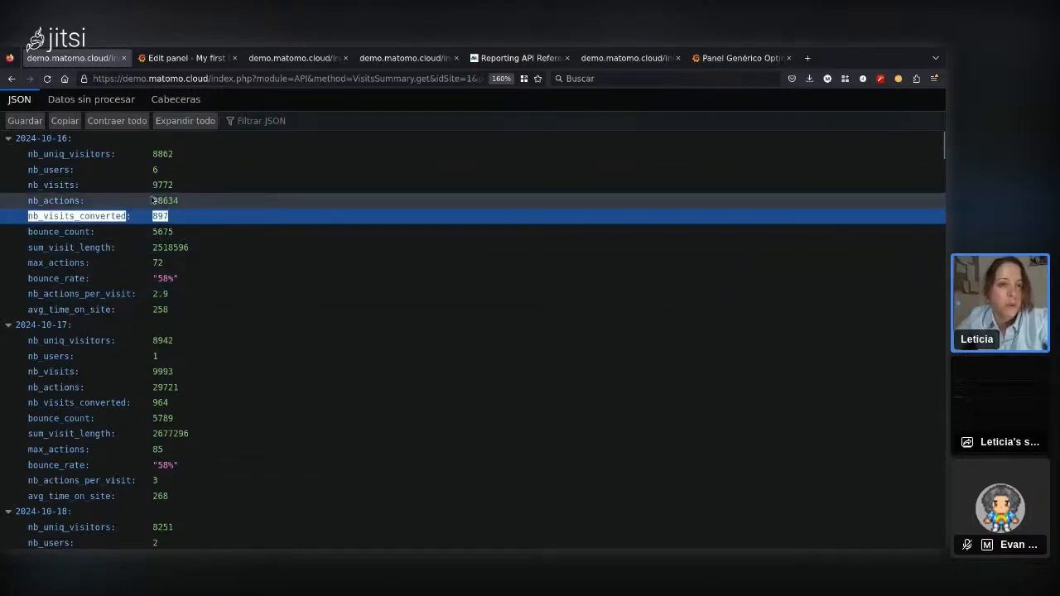
Return to the panel editor and set query A's field to the JSONPath expression $.*~.
left_click(198, 58)
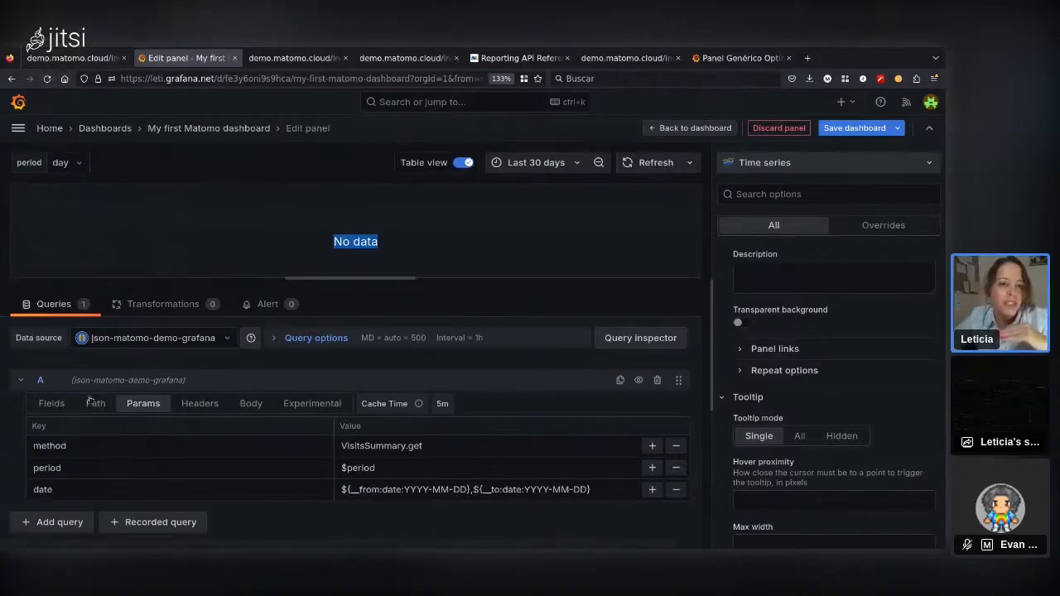
left_click(58, 404)
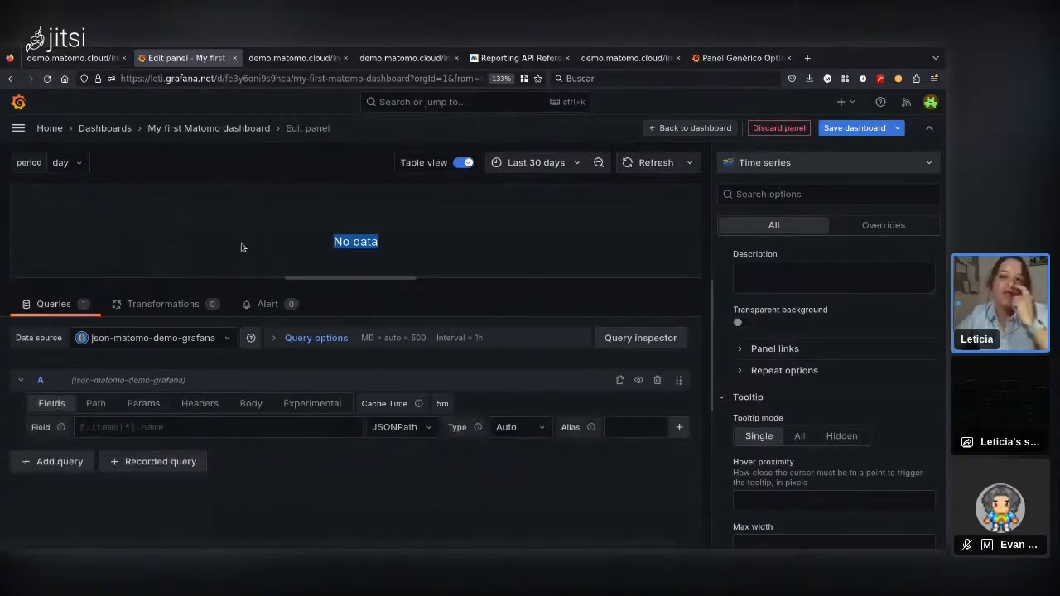
left_click(274, 428)
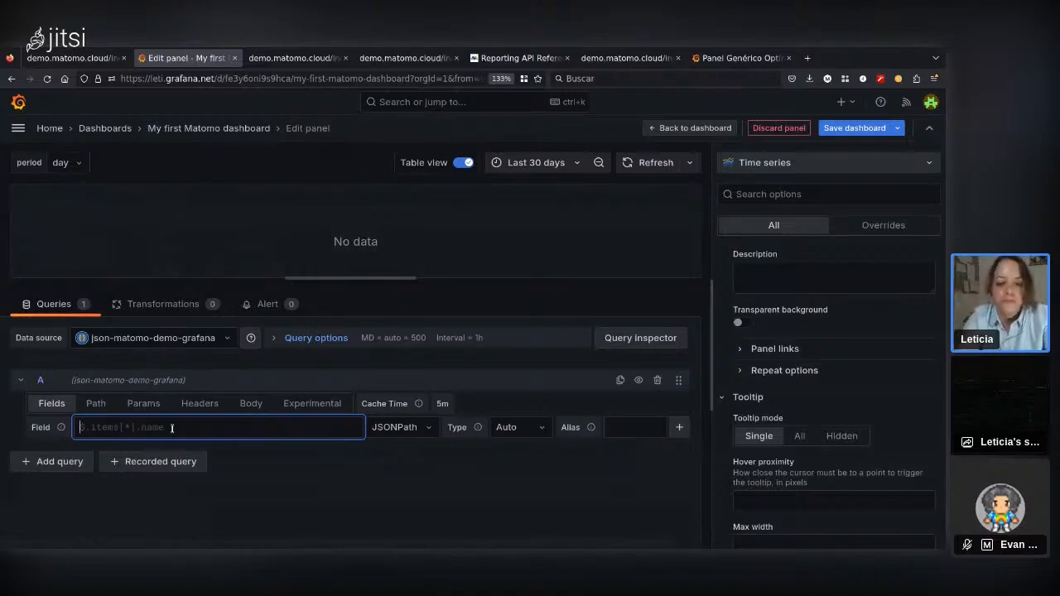
type("$.")
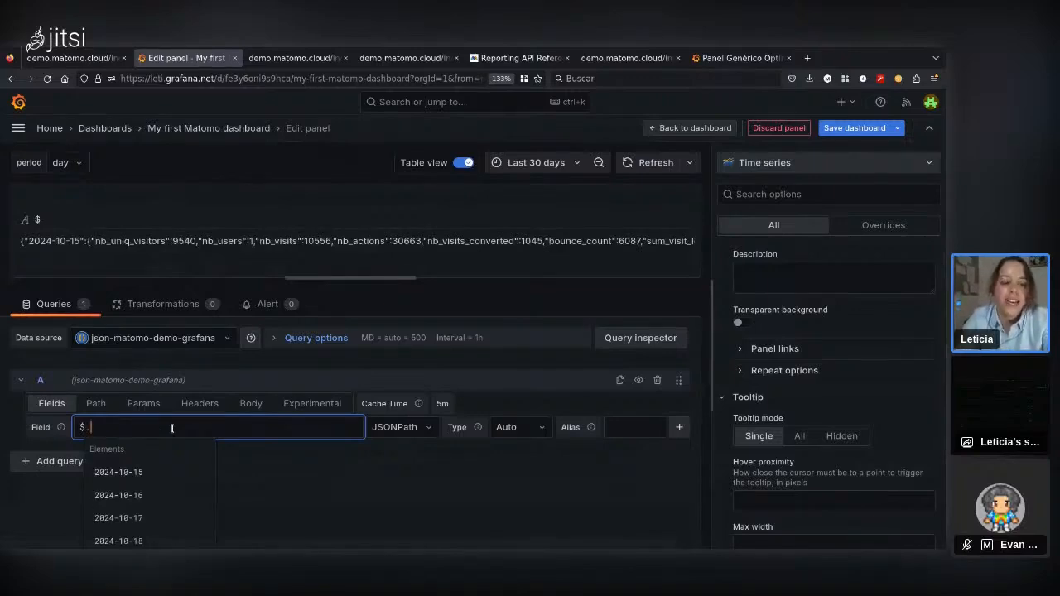
type("*")
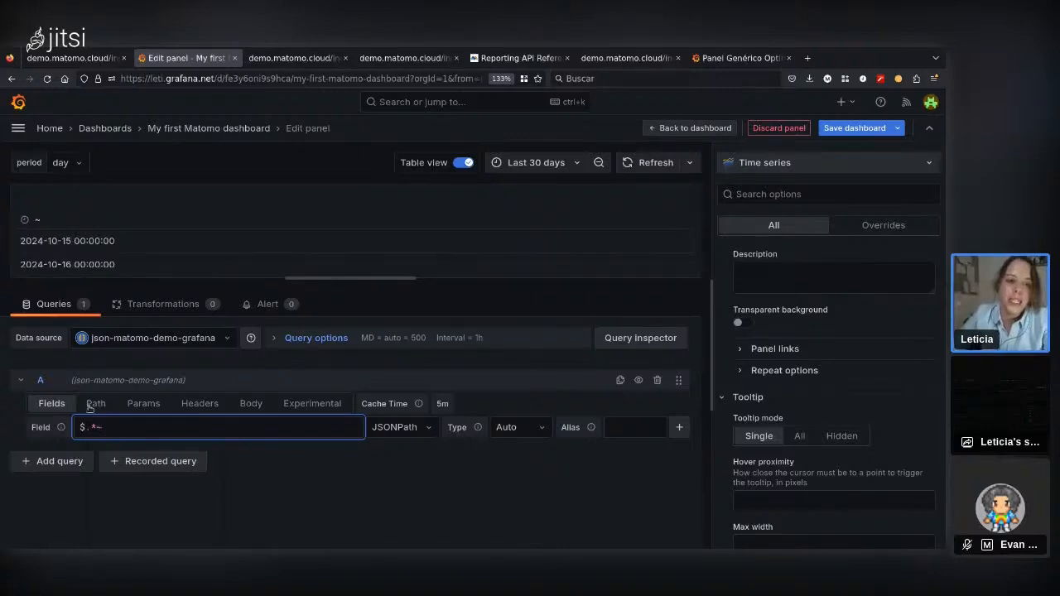
Enlarge the table preview and compare its dates with the date keys in the Matomo JSON response.
left_click_drag(292, 278, 295, 408)
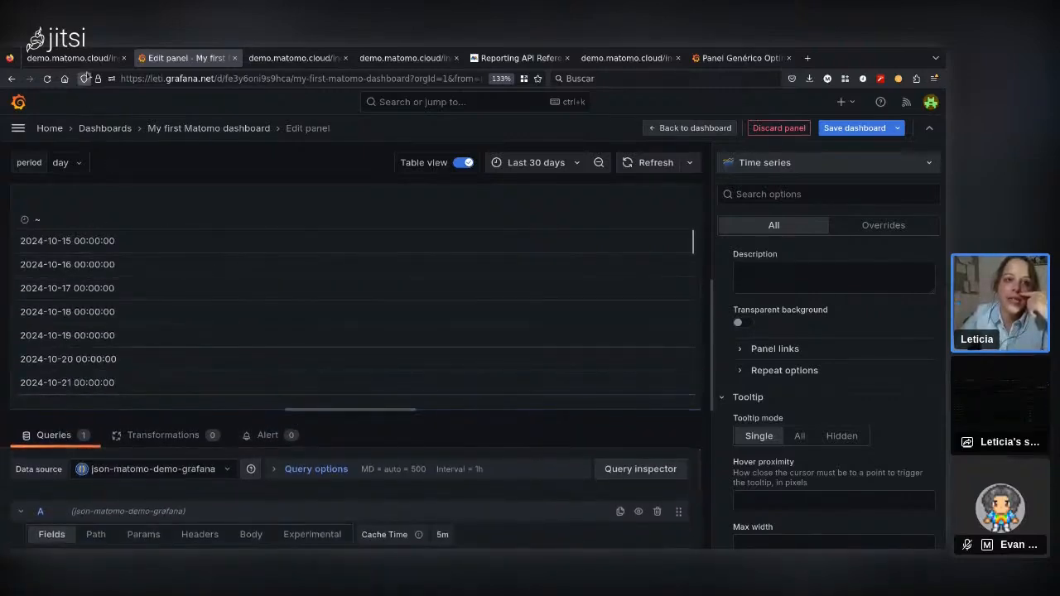
left_click(73, 58)
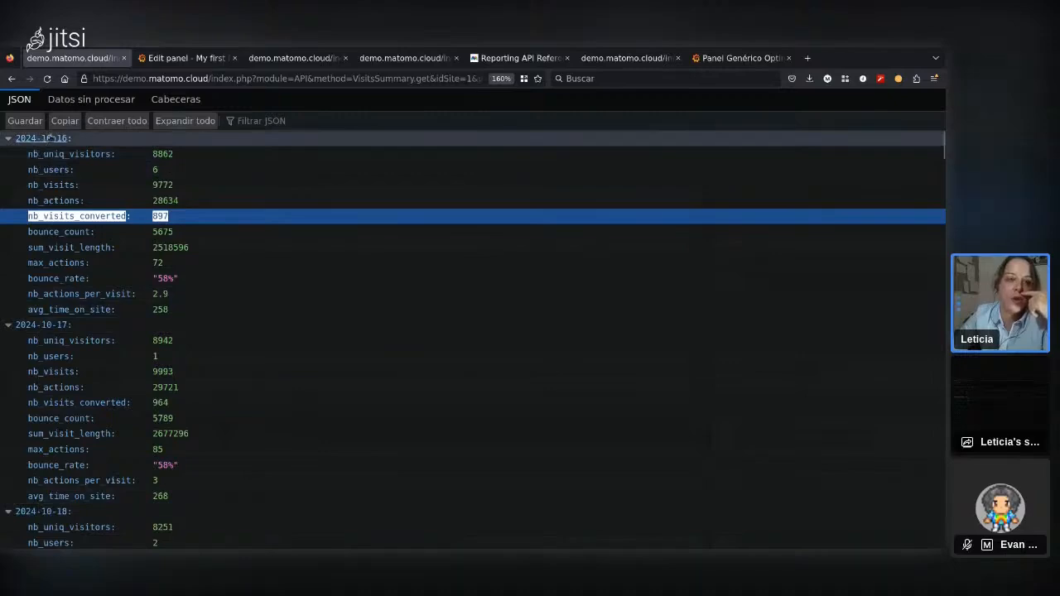
left_click(183, 58)
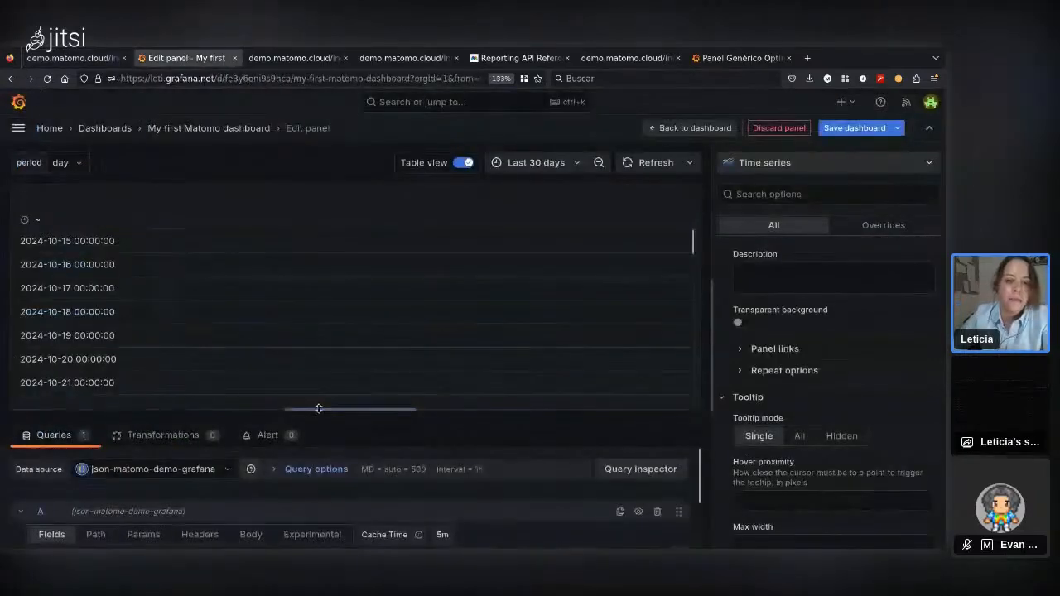
Shrink the preview to reveal the query fields and set the $.*~ field's type to Time.
left_click_drag(318, 408, 320, 249)
left_click(519, 399)
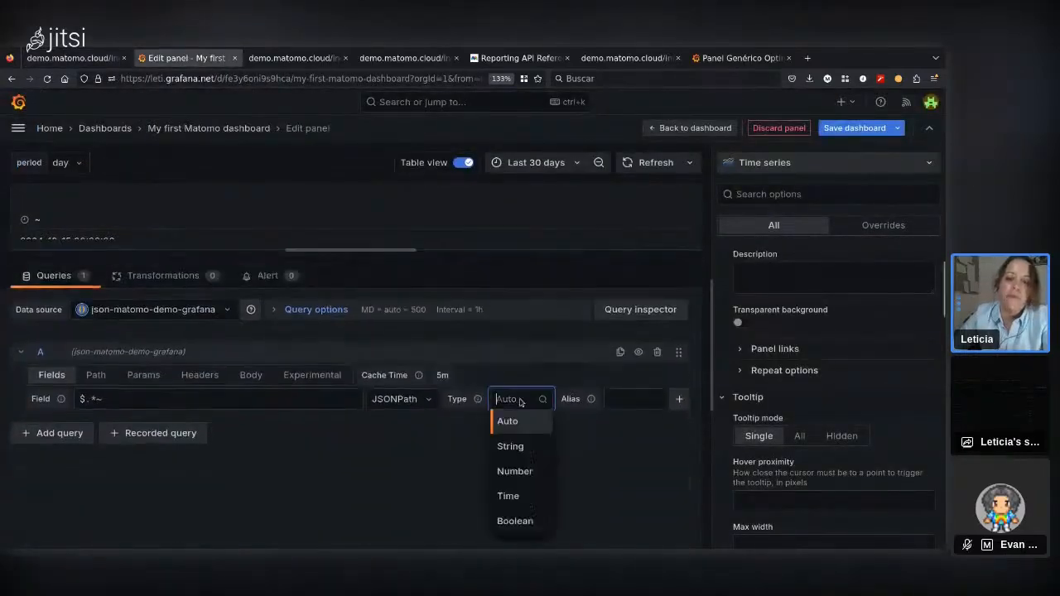
left_click(508, 495)
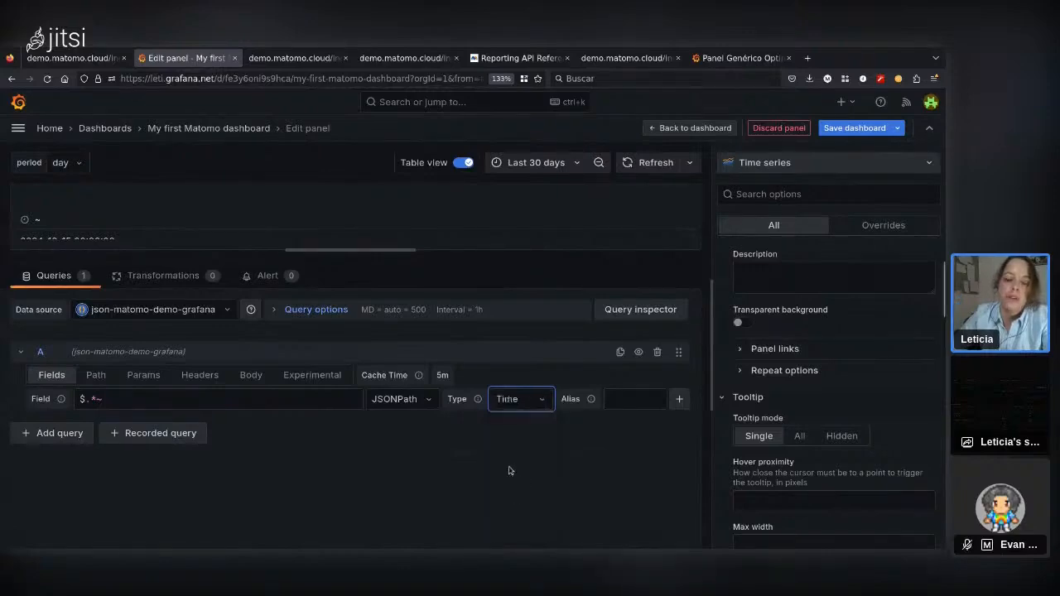
Give the $.*~ time field the alias Date.
left_click(609, 397)
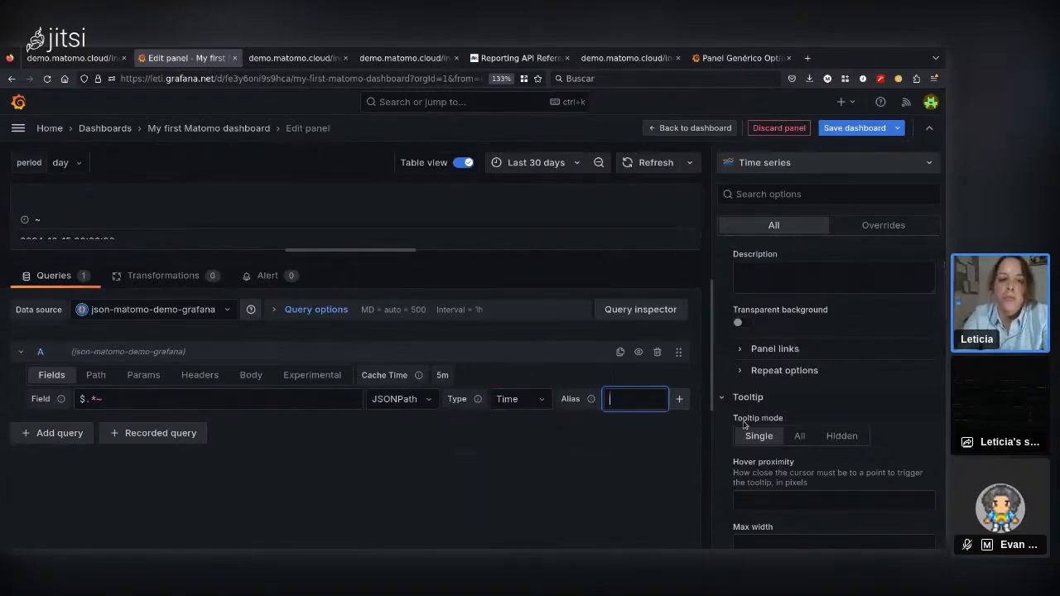
type("Da")
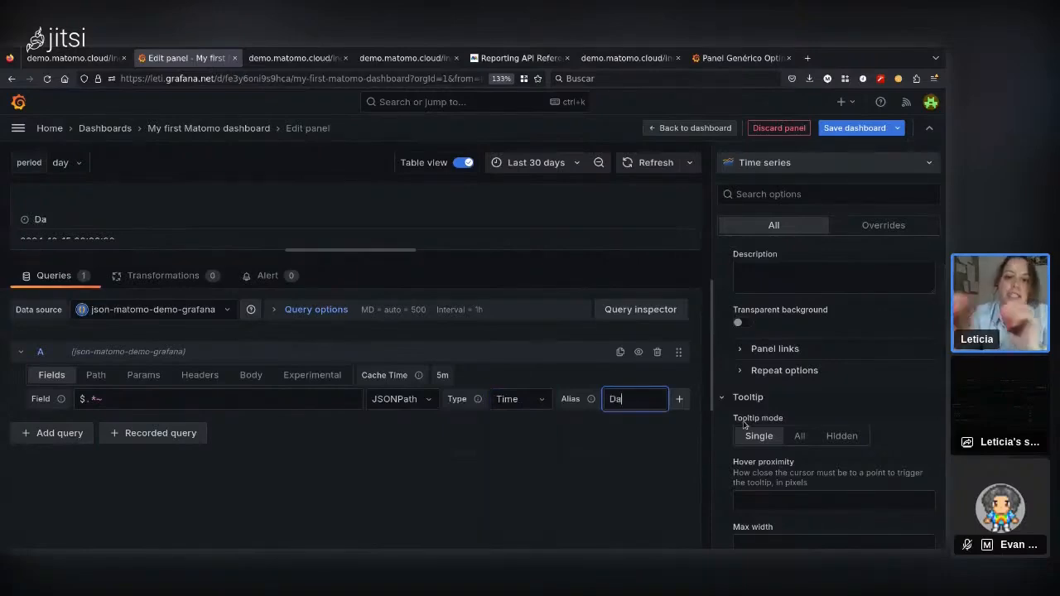
type("te")
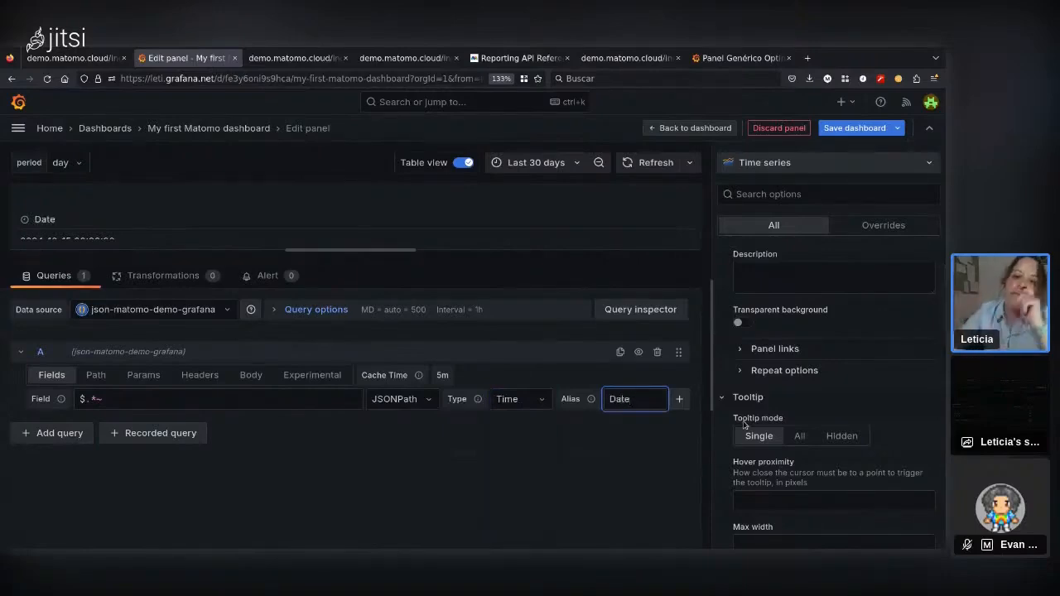
Add a second field to query A with the JSONPath expression $.*.nb_visits and the alias Visits.
left_click(679, 400)
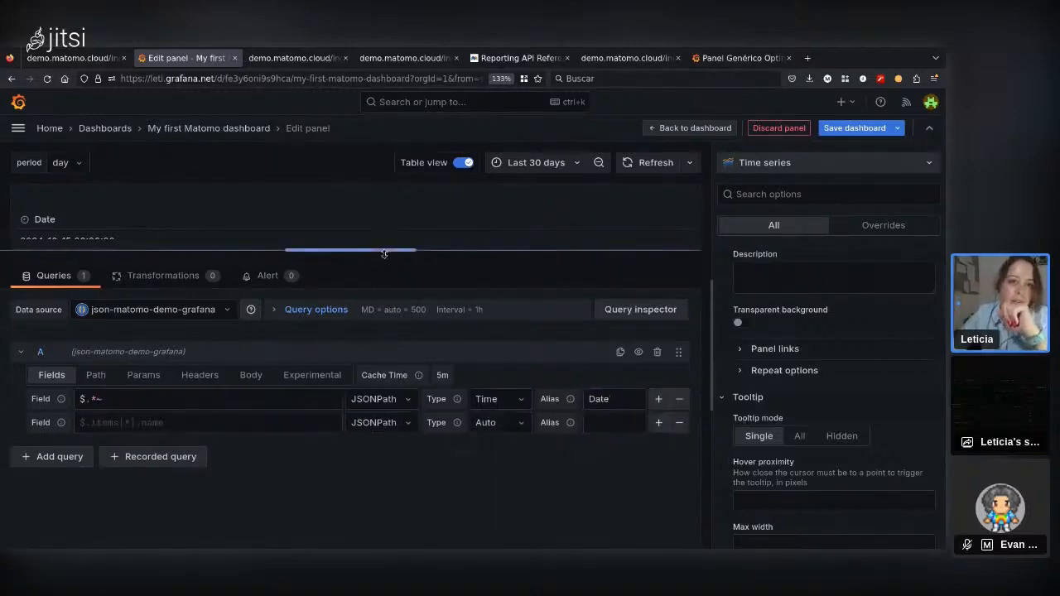
left_click_drag(385, 250, 380, 291)
left_click(232, 457)
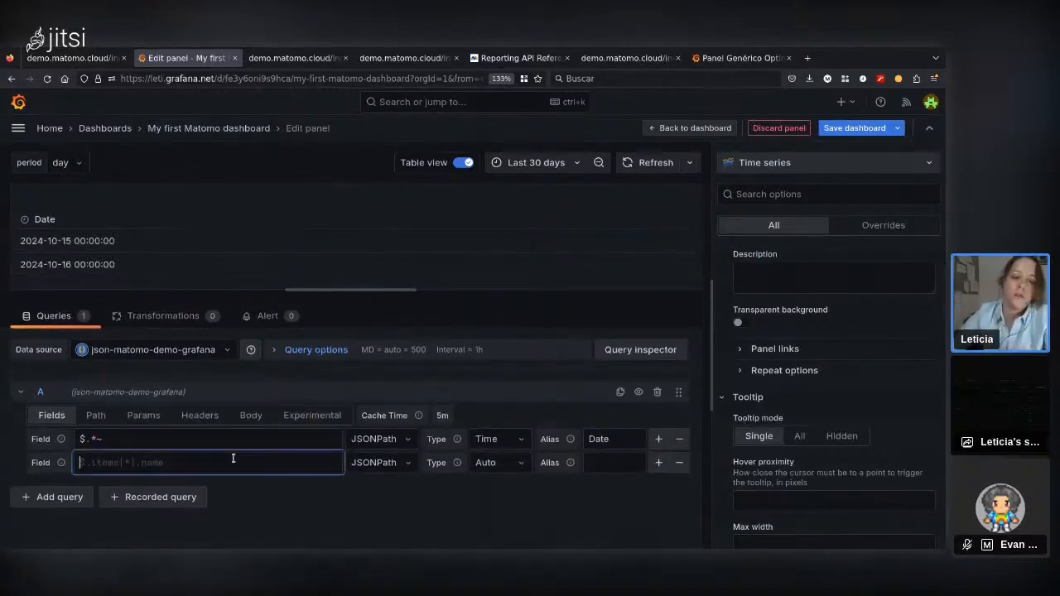
type("$")
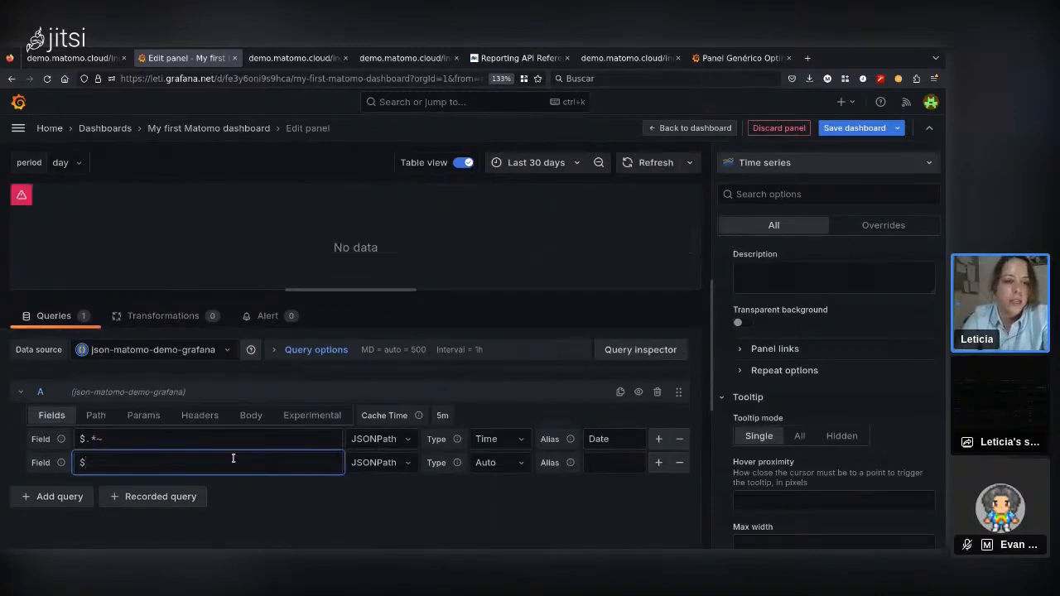
type(".*")
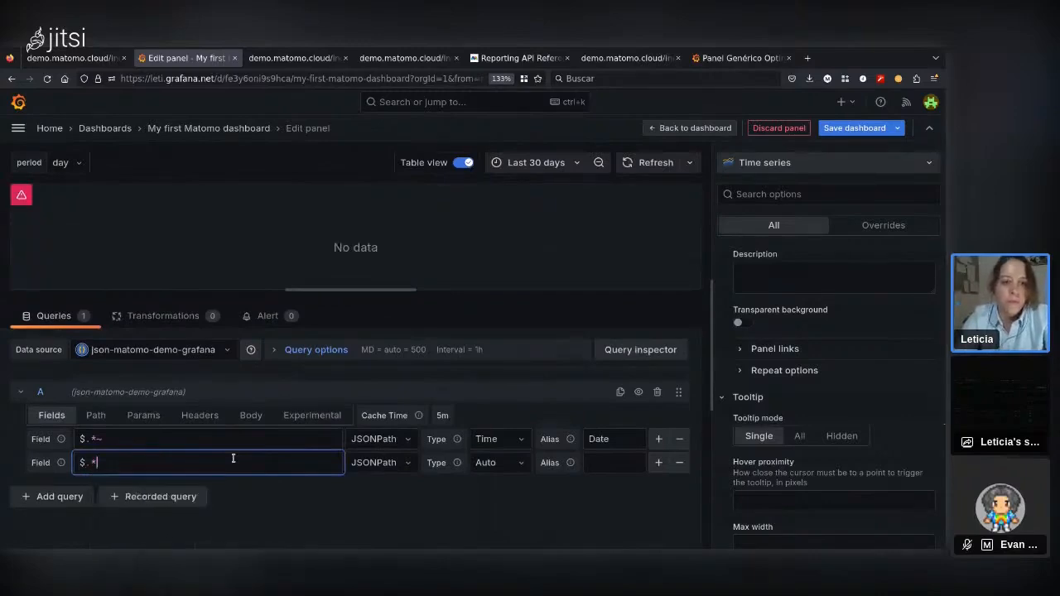
type(".nb_")
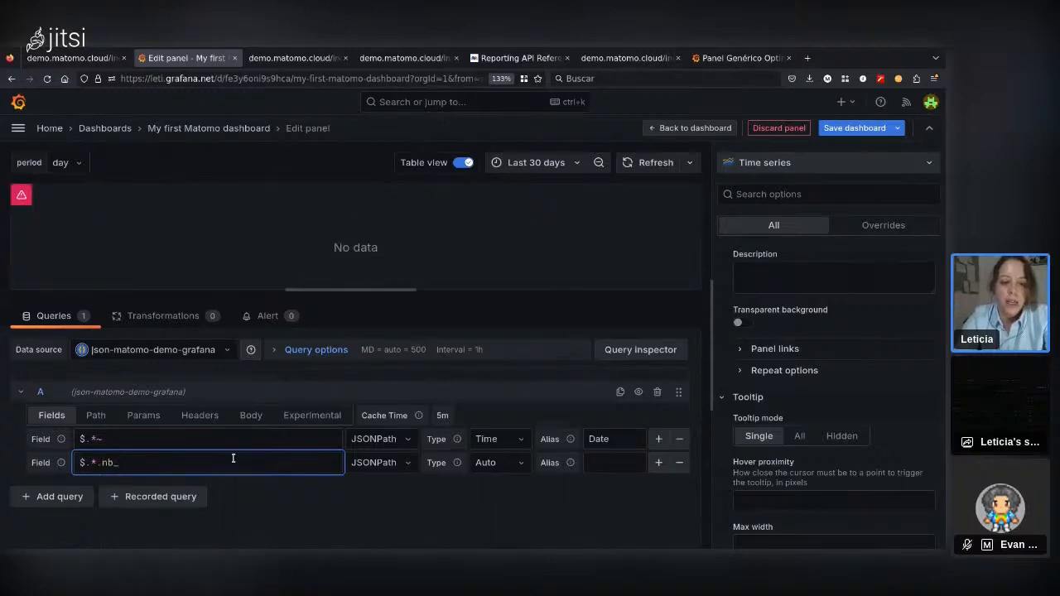
type("visits")
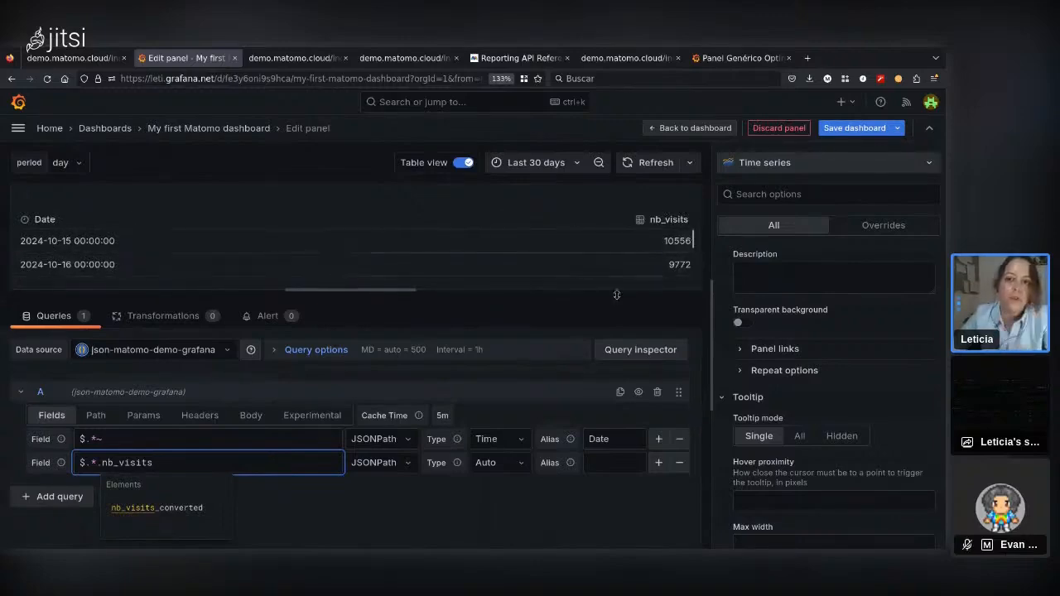
left_click(608, 461)
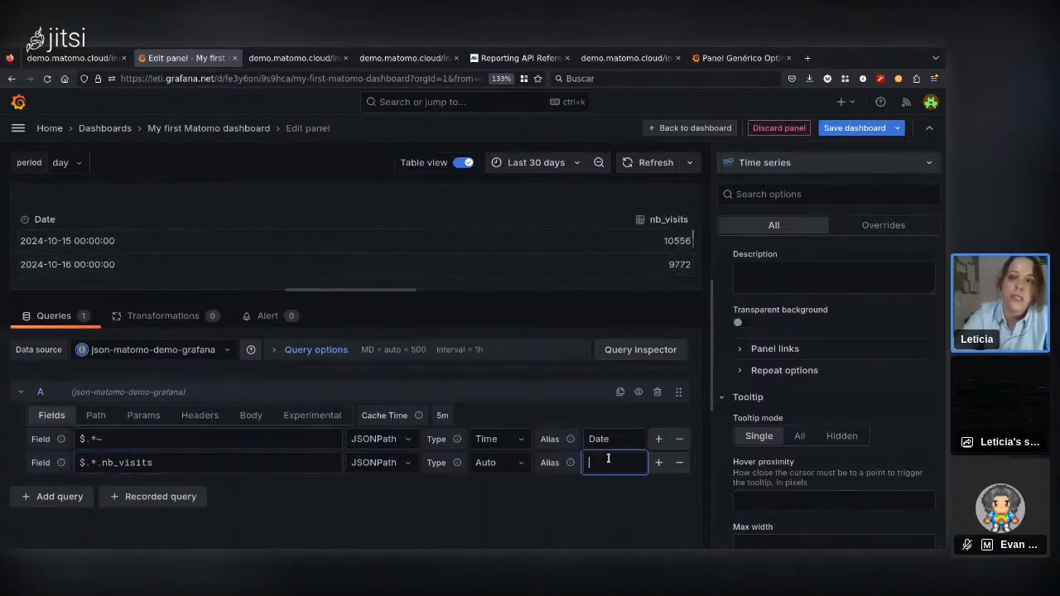
type("Visits")
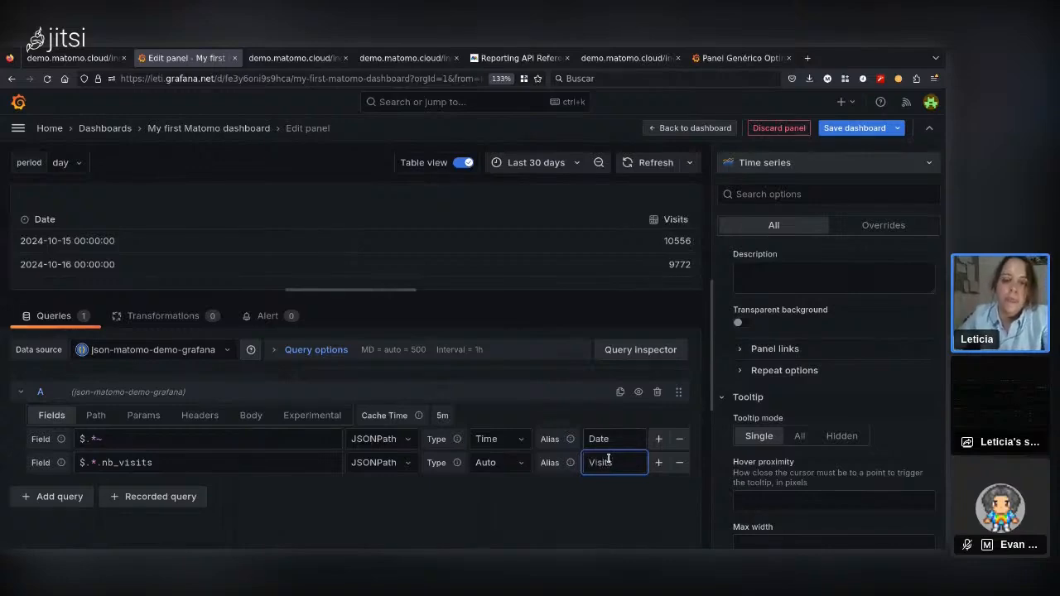
left_click(585, 515)
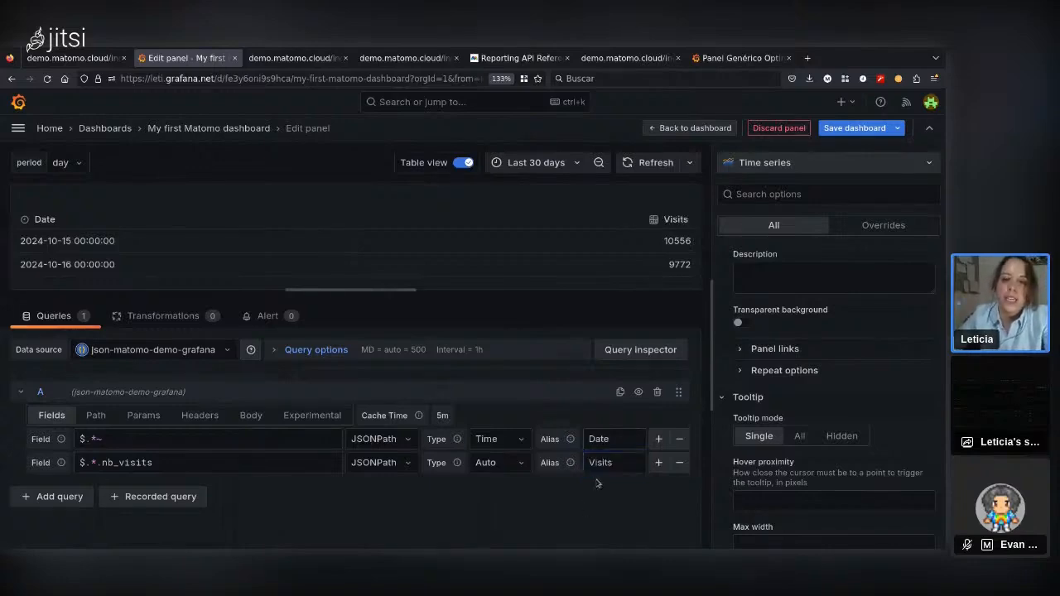
Add a third field to query A with the JSONPath expression $.*.nb_visits_converted and the alias Visits converted.
left_click(657, 463)
left_click(237, 485)
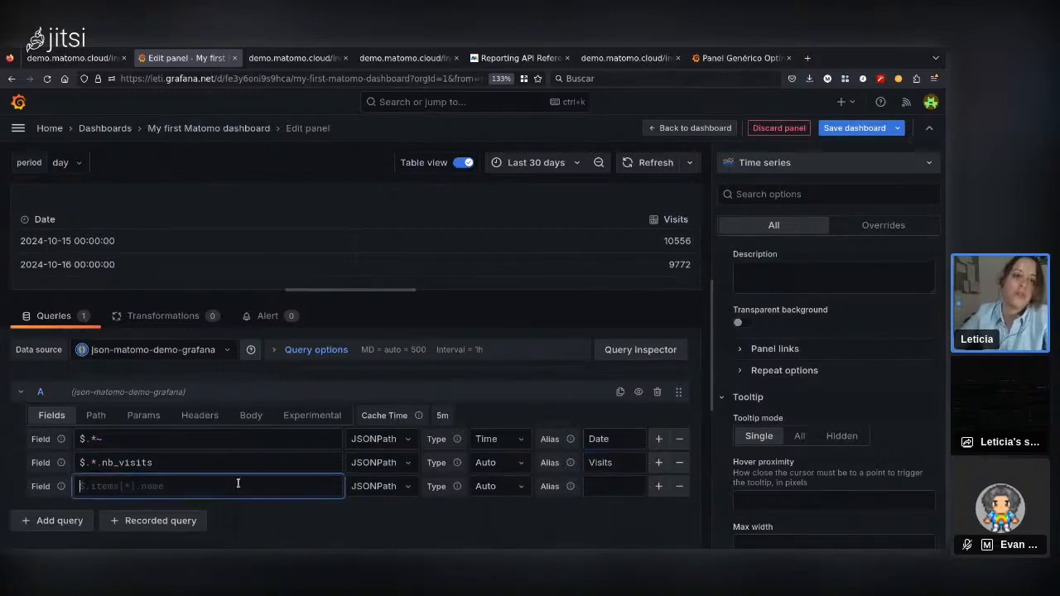
type("$.*")
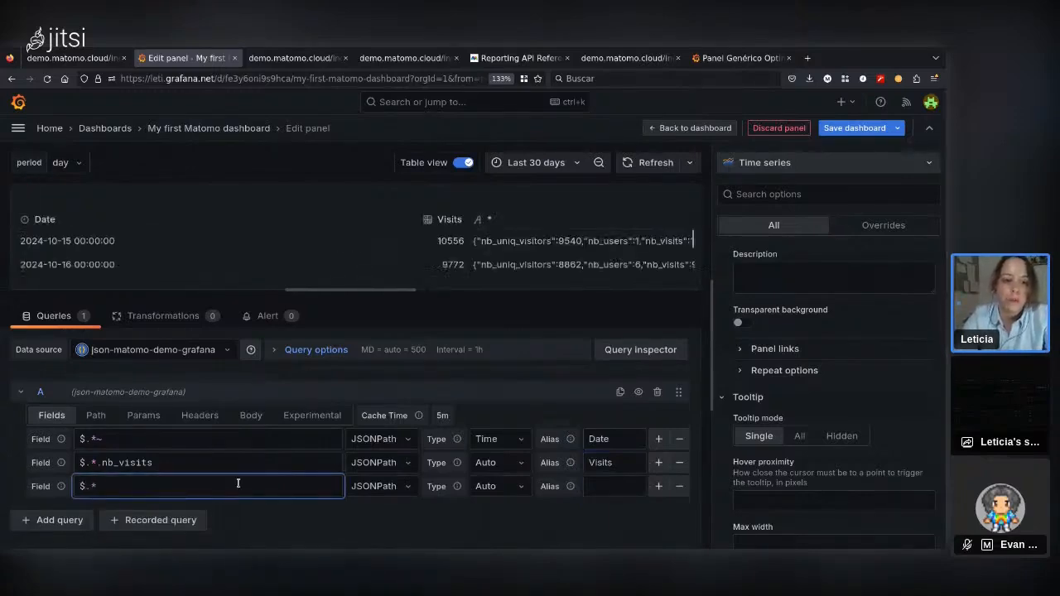
type(".nb")
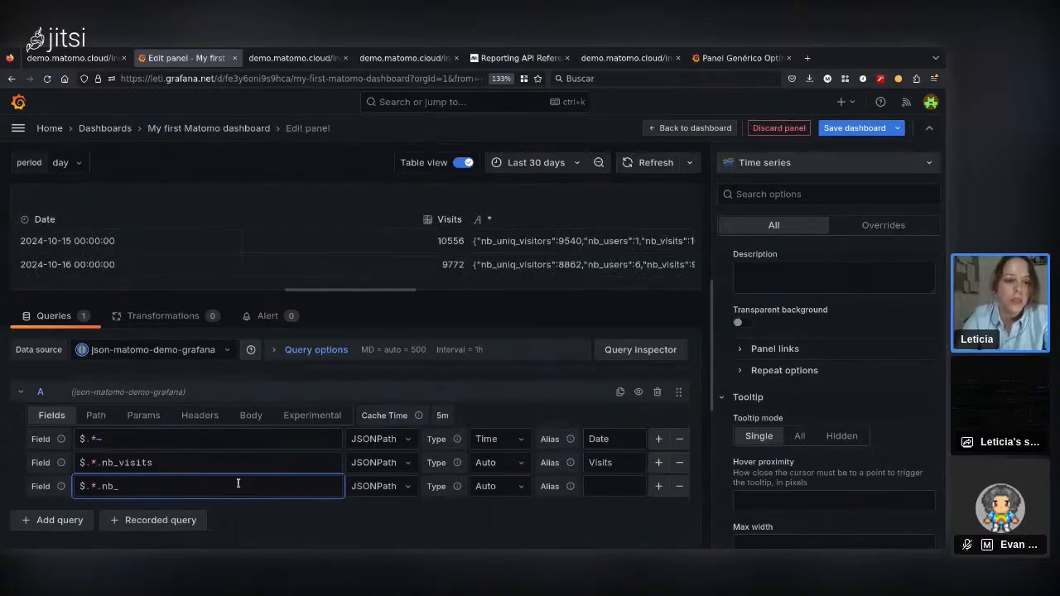
type("_isi")
key("BackSpace")
key("BackSpace")
key("BackSpace")
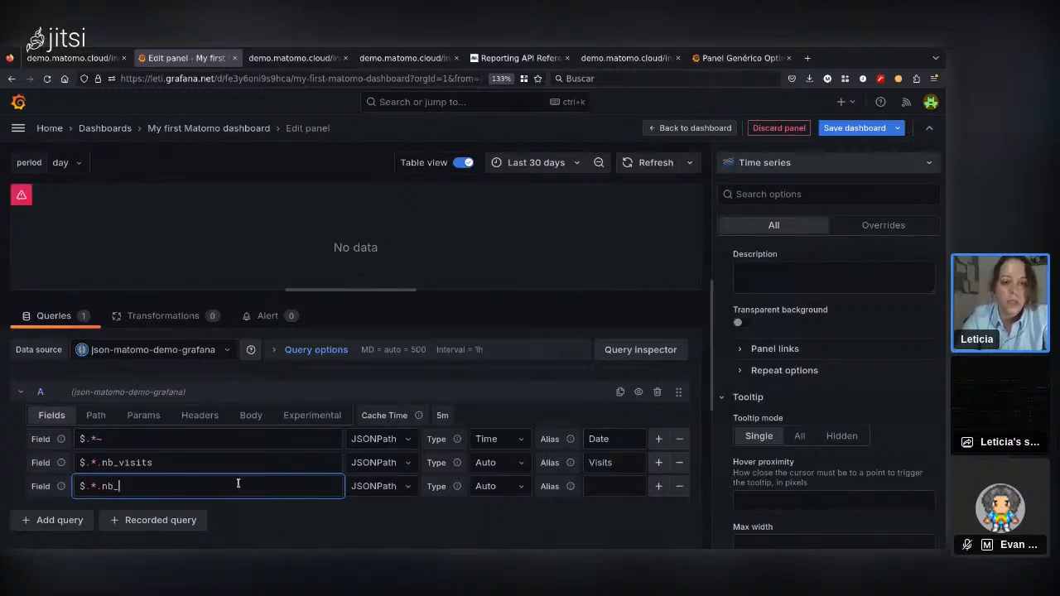
type("visits_c")
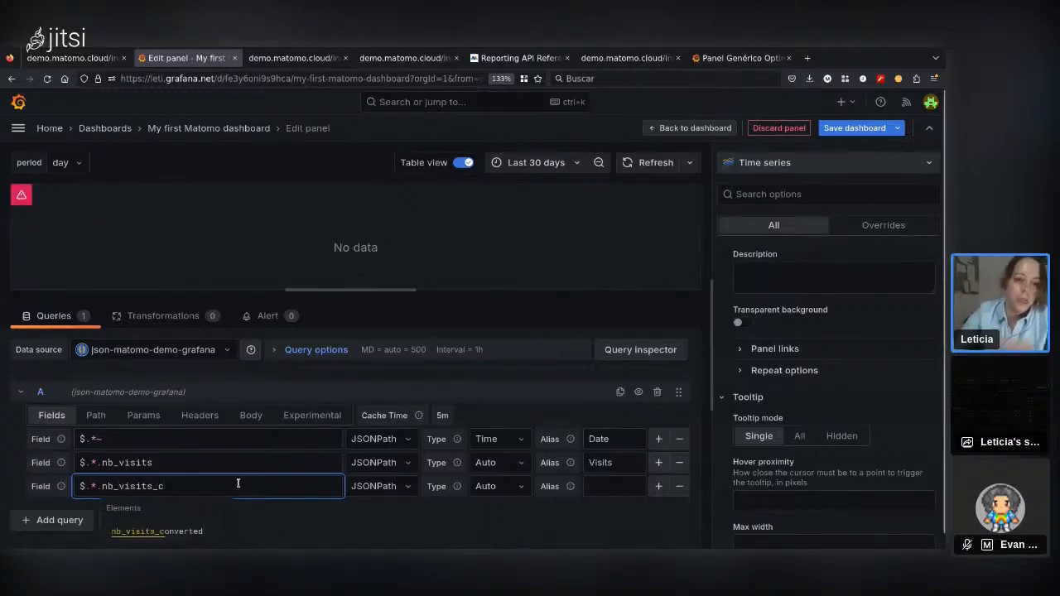
left_click(203, 531)
left_click(609, 488)
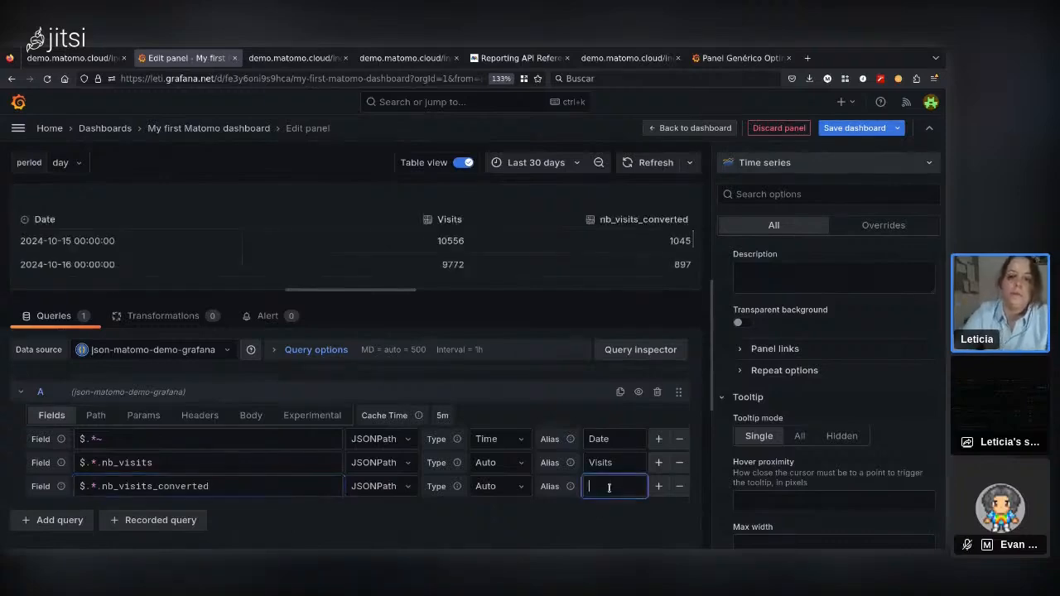
type("Visits c")
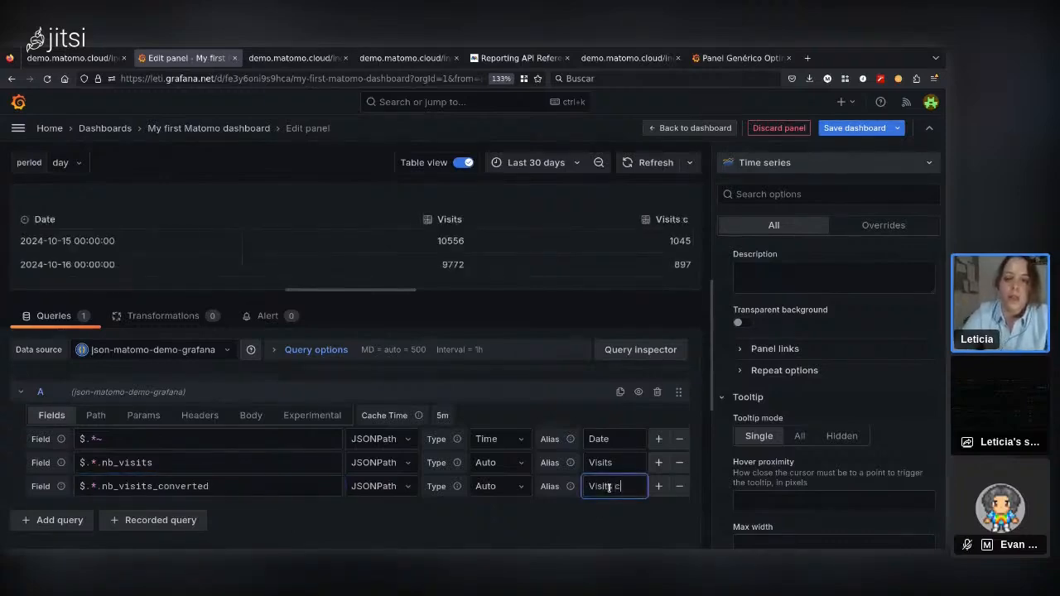
type("onverted")
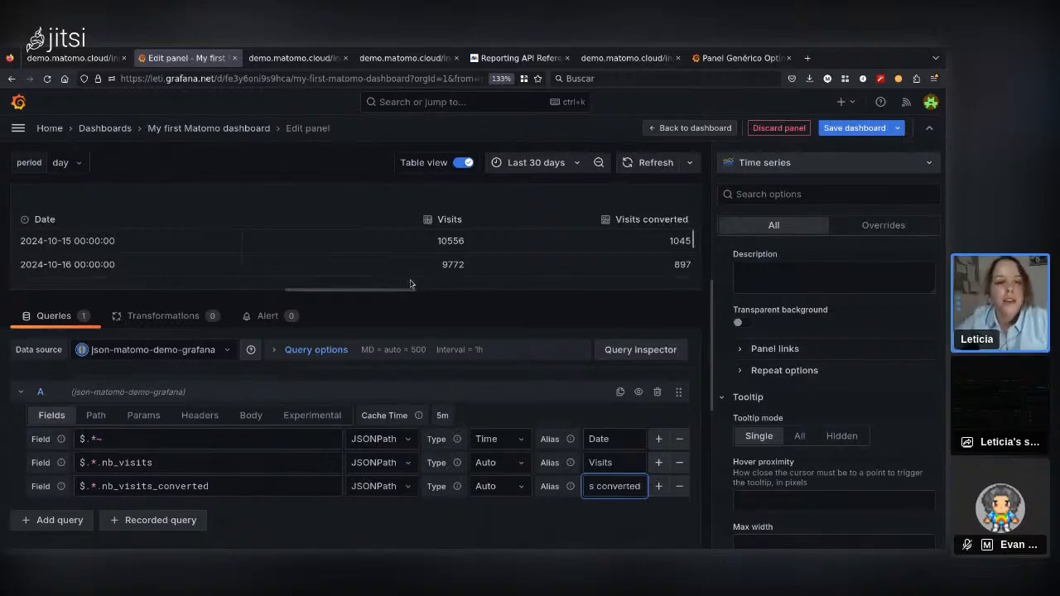
Switch the preview from table view to the time series chart and enlarge it.
left_click_drag(393, 290, 389, 333)
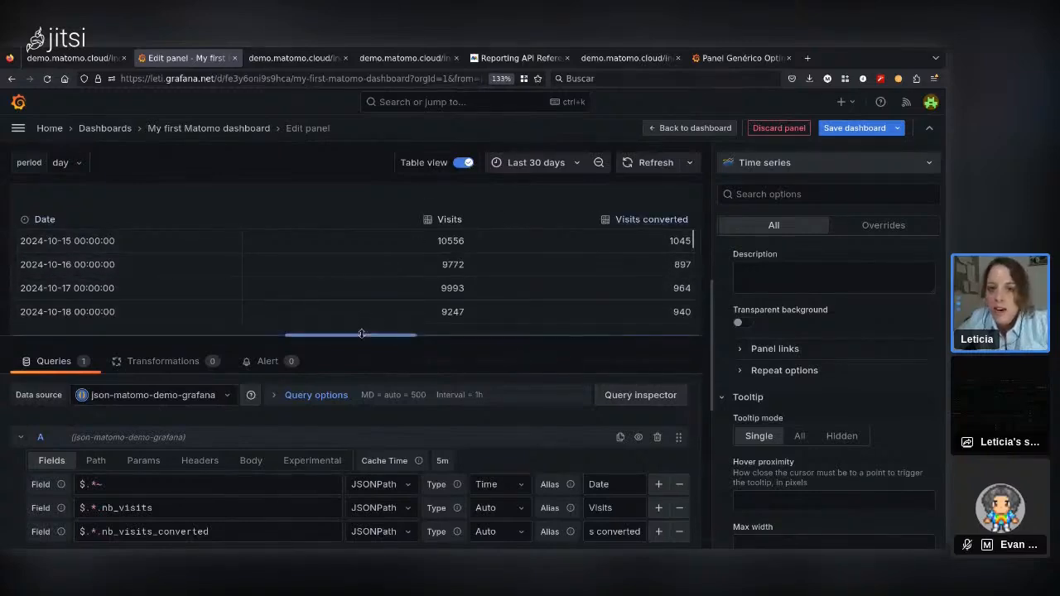
left_click_drag(361, 333, 362, 306)
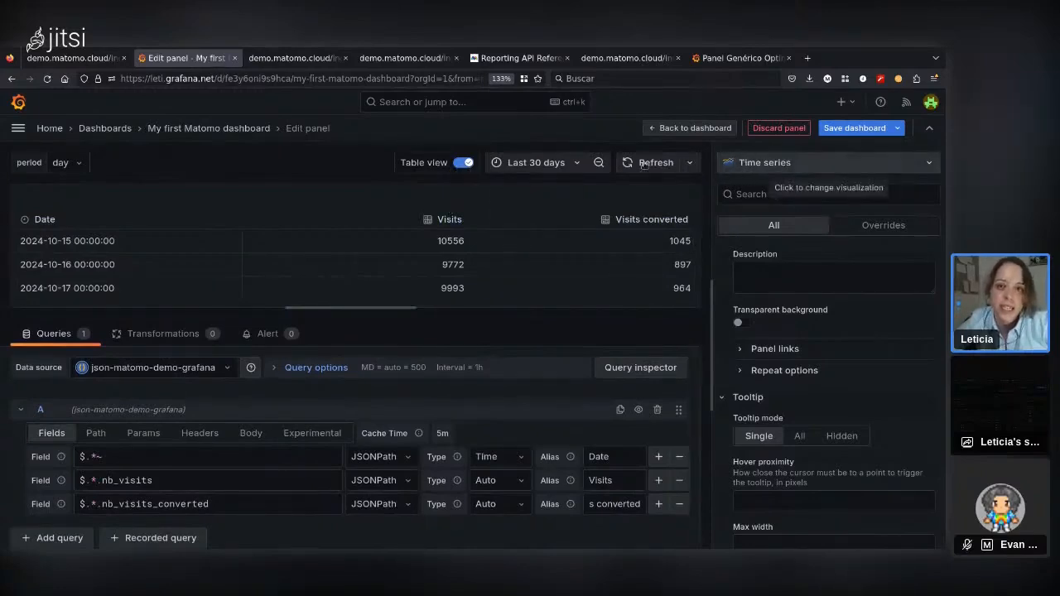
left_click(463, 162)
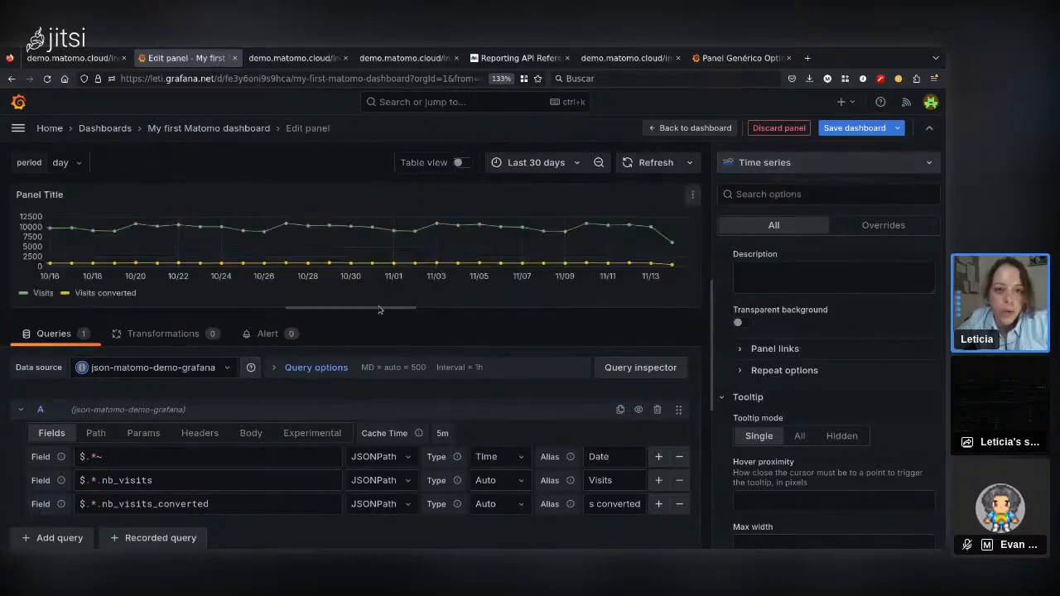
left_click_drag(379, 309, 364, 389)
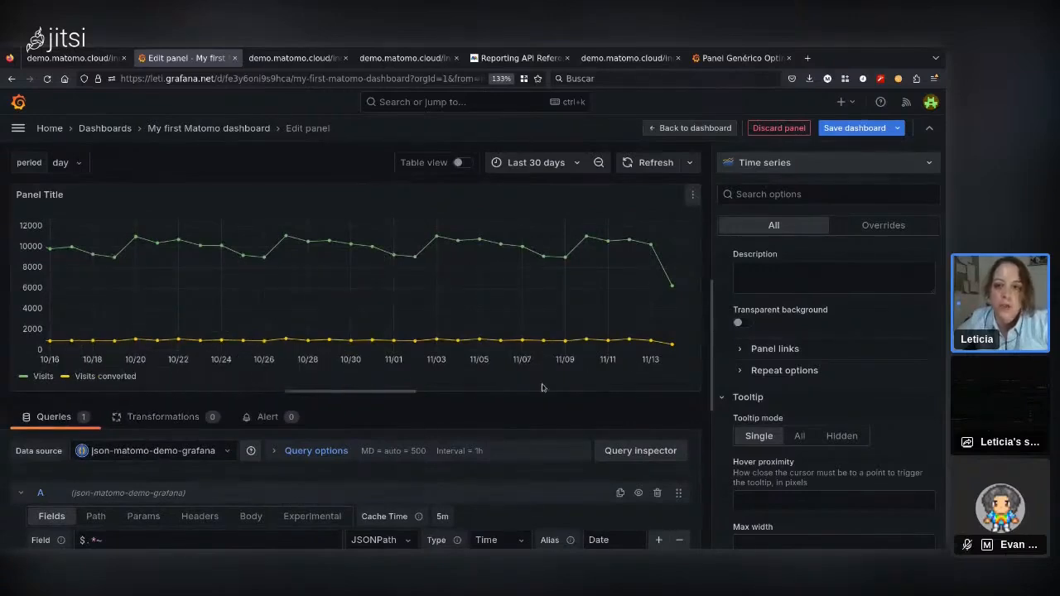
Set the panel title to "Visits and visits converted trend".
scroll(791, 257, "up", 1)
triple_click(788, 296)
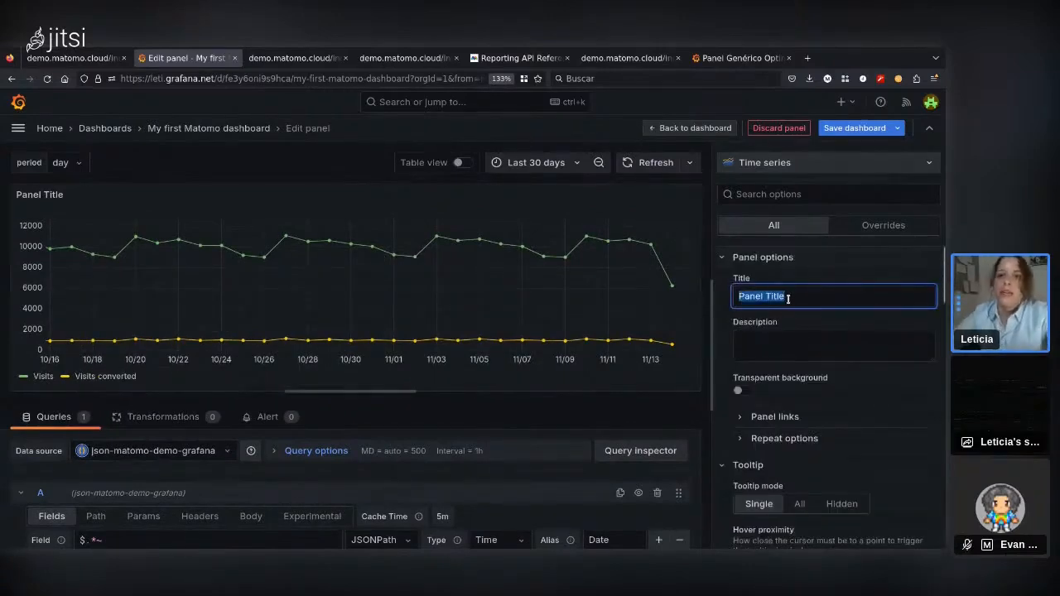
type("Visi")
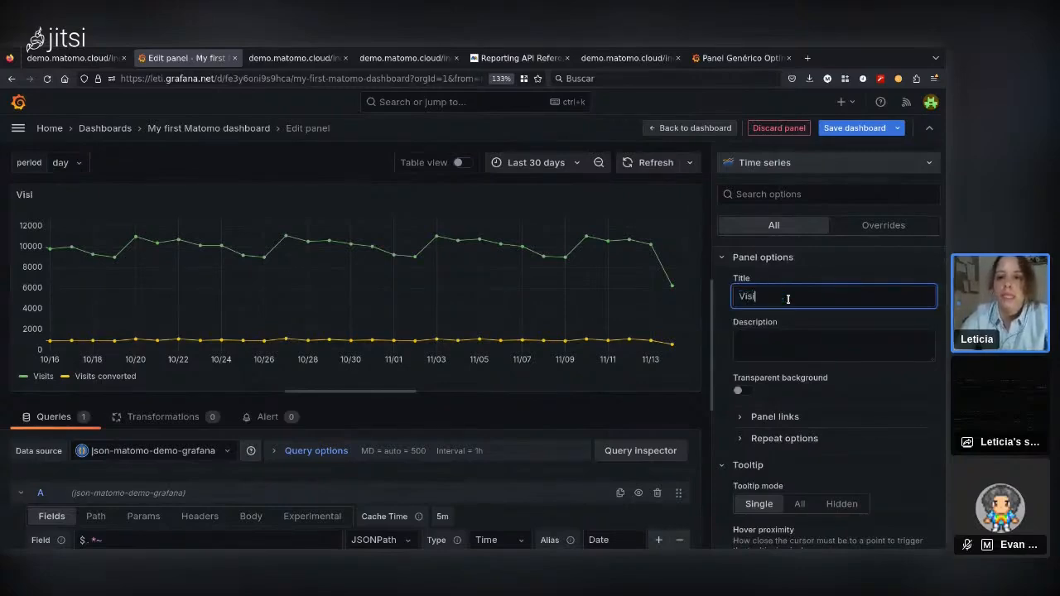
type("ts and visits ")
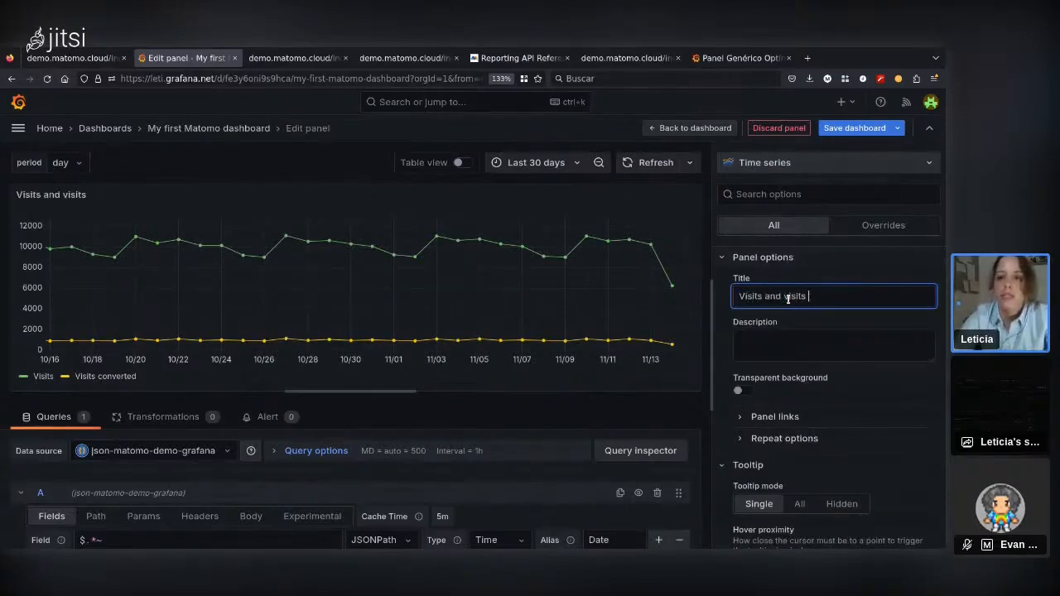
type("converted trend")
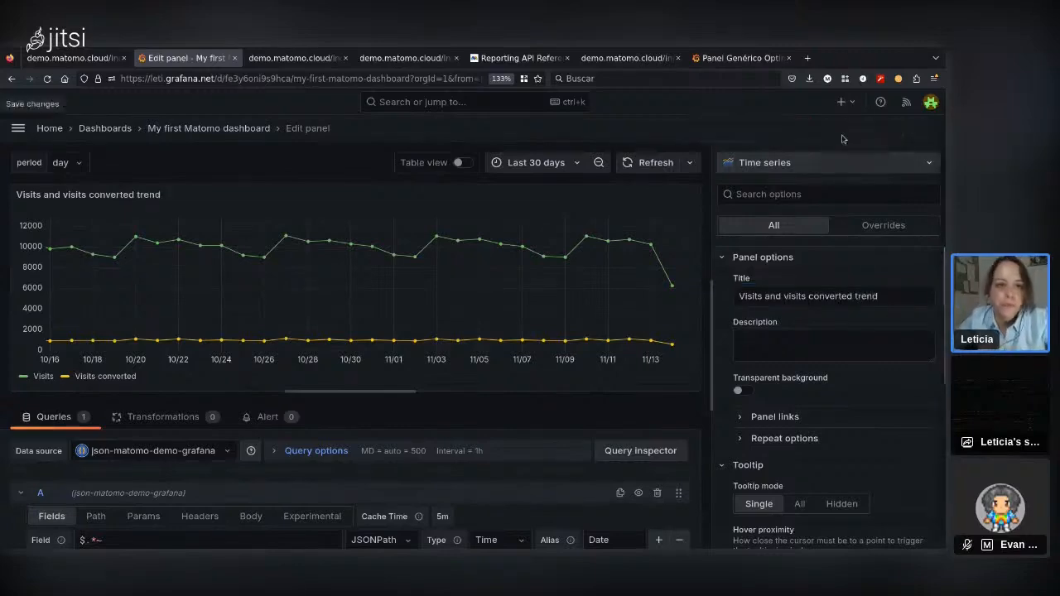
Save the dashboard and return to it from the panel editor.
left_click(853, 128)
left_click(563, 334)
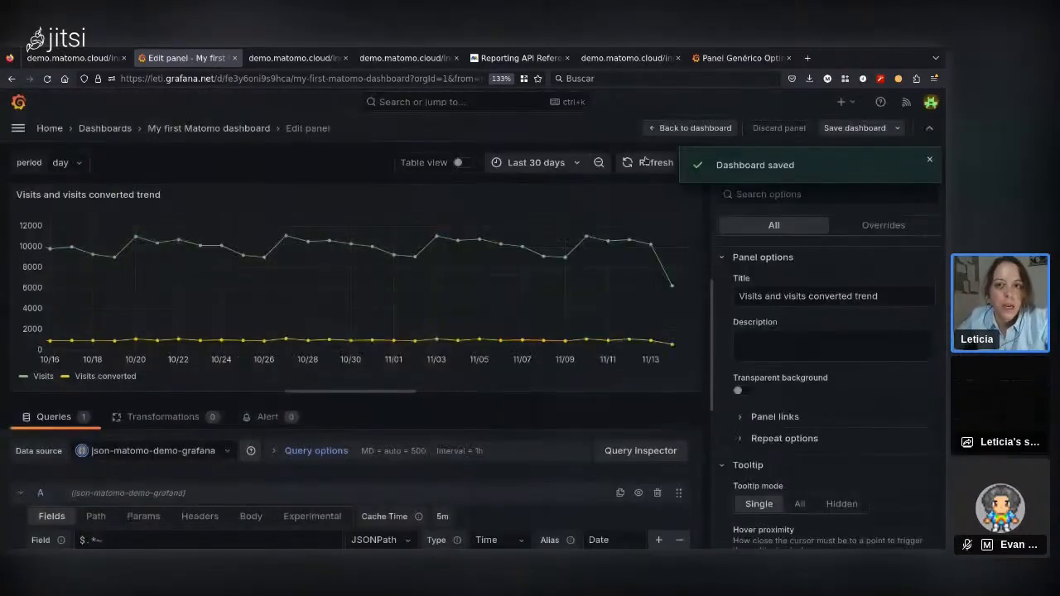
left_click(674, 130)
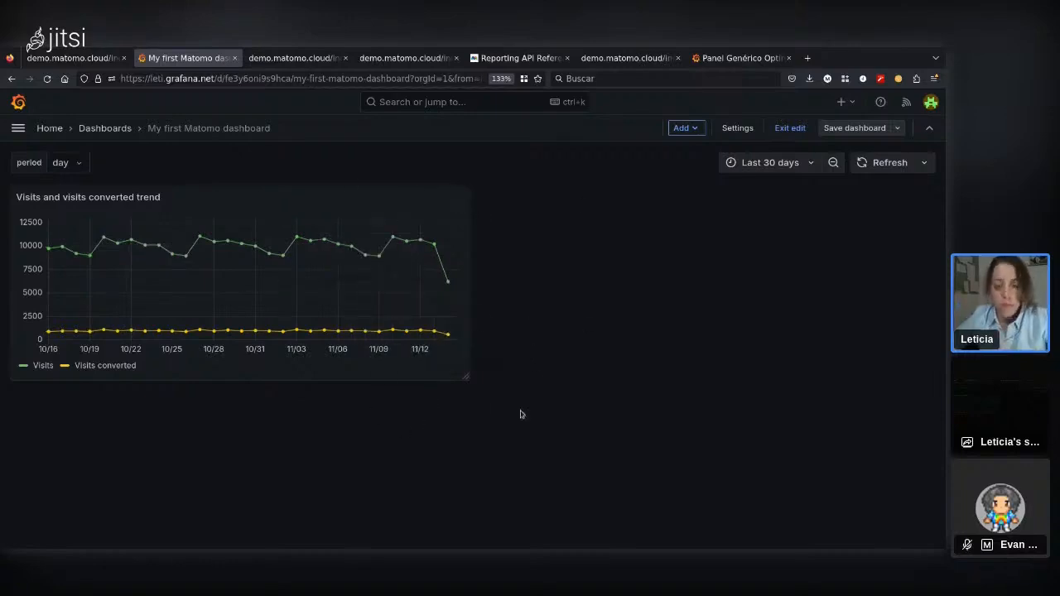
Duplicate the "Visits and visits converted trend" panel and open the copy for editing.
left_click(459, 197)
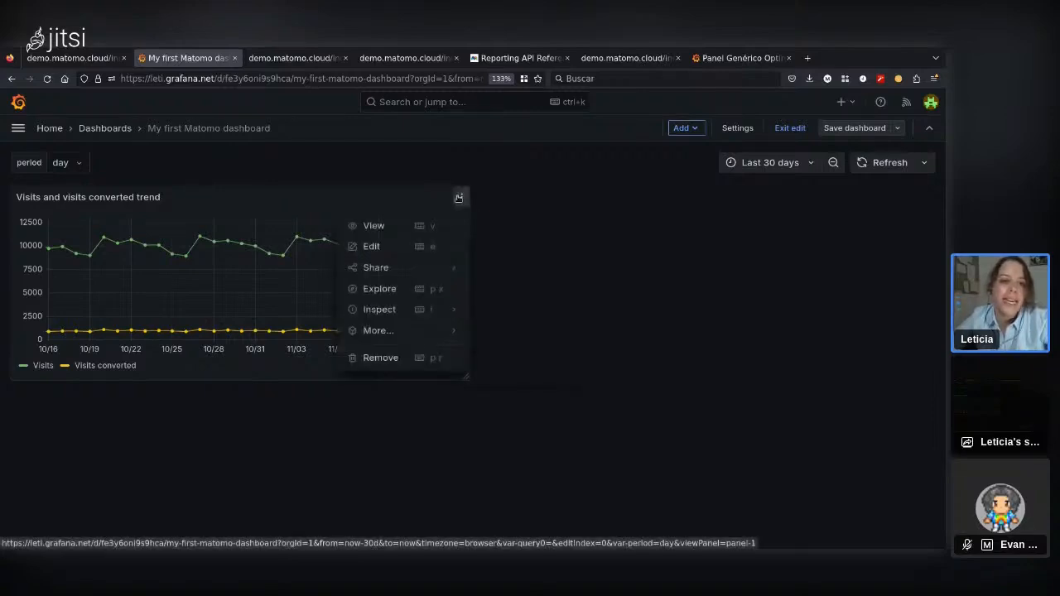
mouse_move(408, 330)
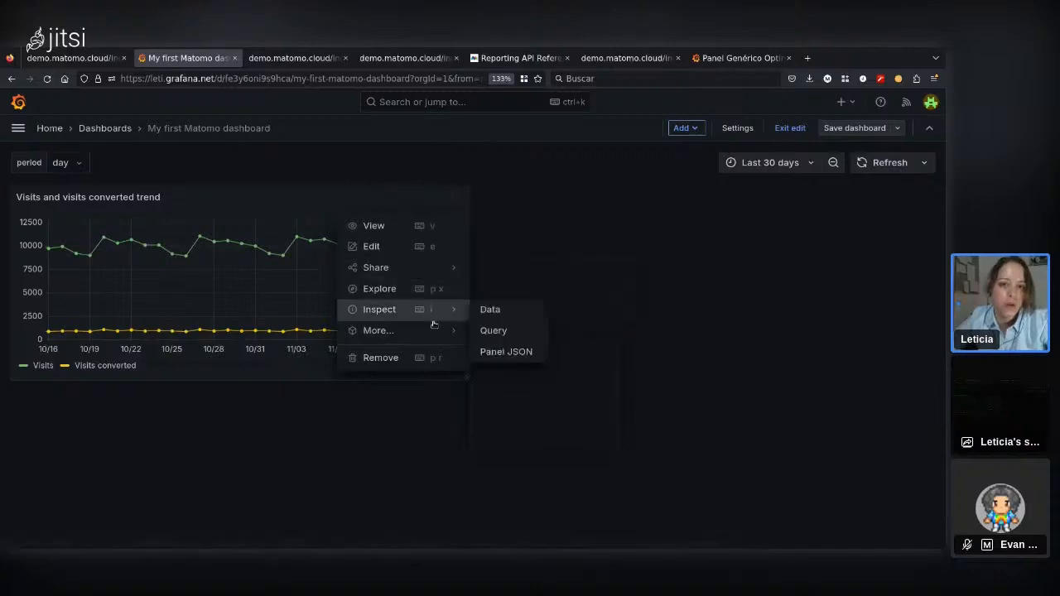
left_click(516, 329)
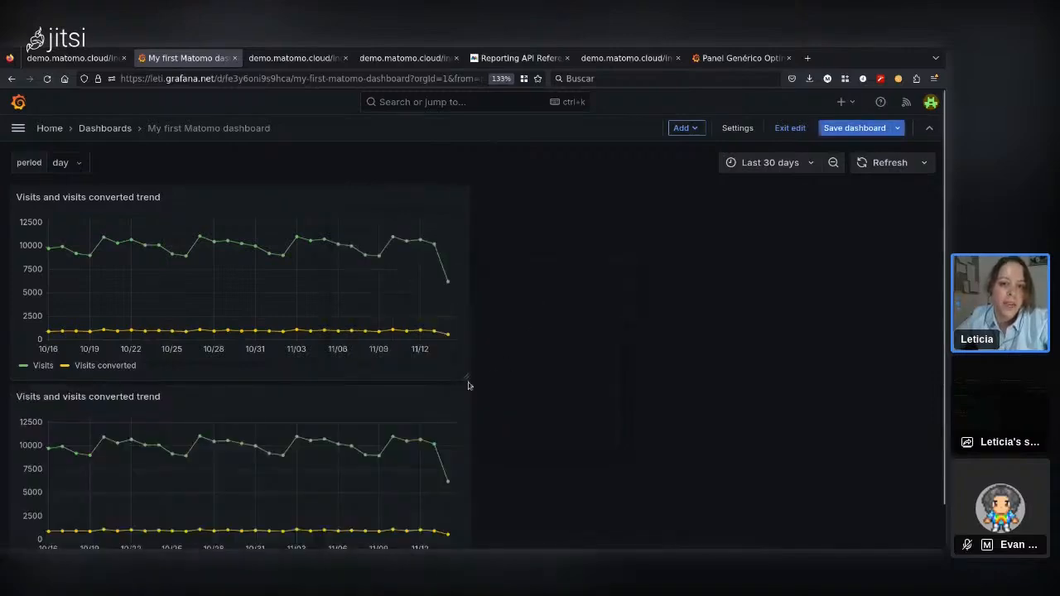
left_click(461, 400)
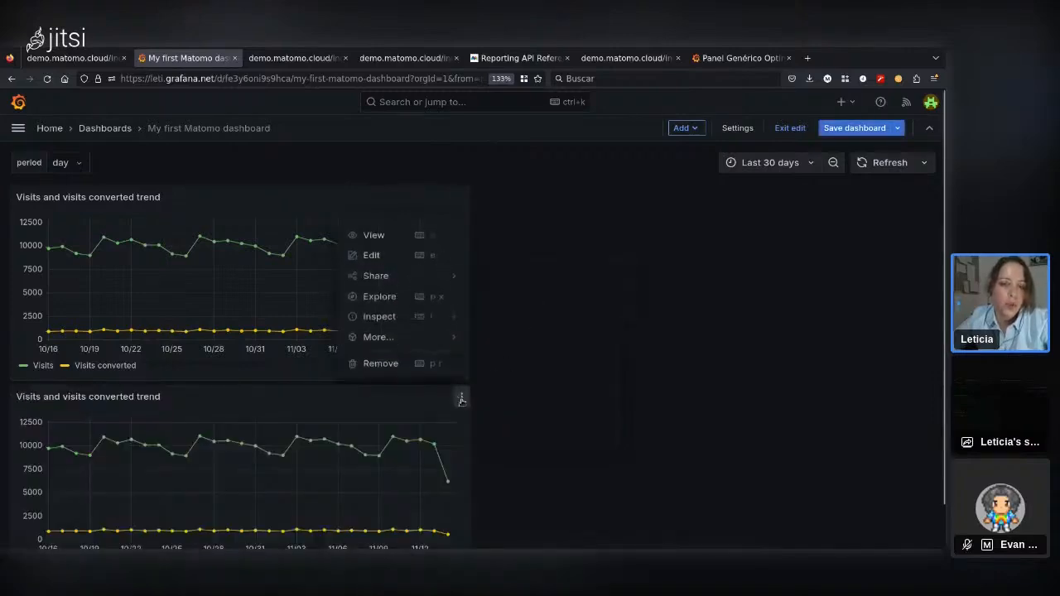
left_click(364, 256)
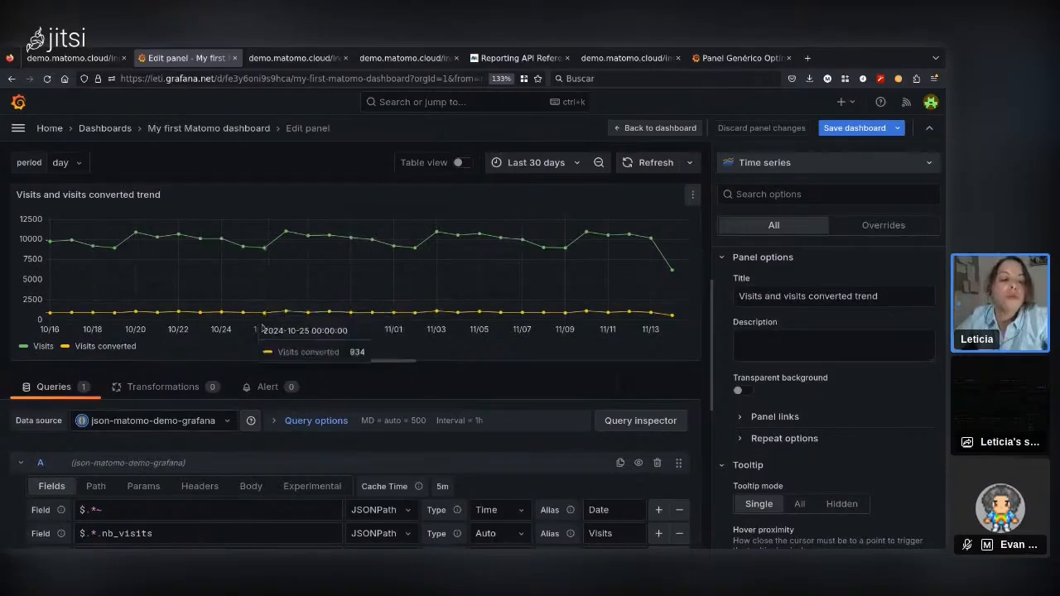
Check the metrics available per day in the VisitsSummary.get JSON response, and return to the Grafana panel editor.
left_click(86, 59)
key("Down")
key("Down")
key("Down")
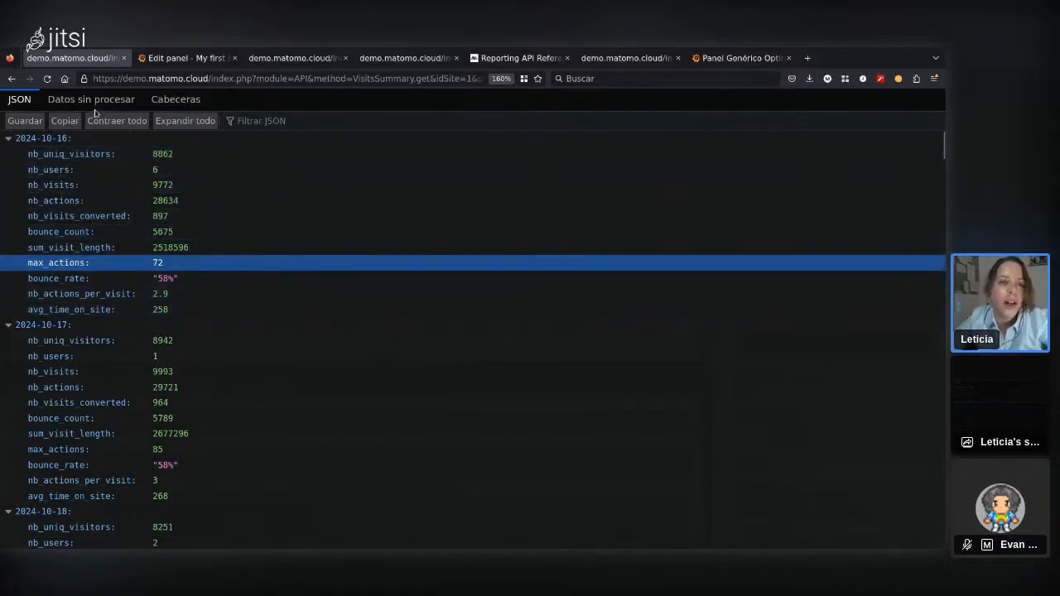
left_click(170, 58)
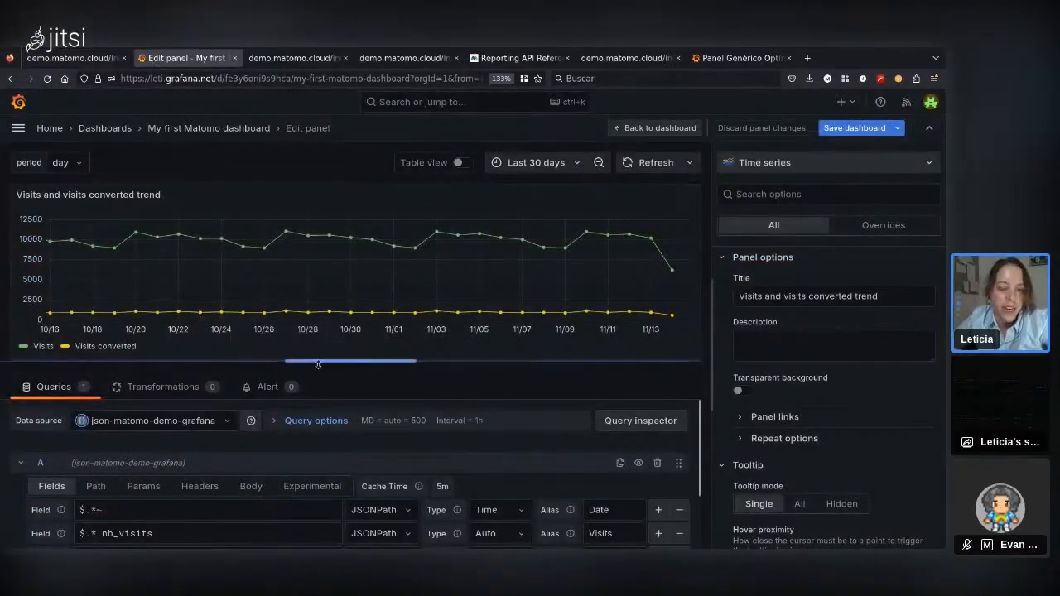
Add an "Add field from calculation" transformation to the duplicated panel.
left_click_drag(315, 364, 319, 295)
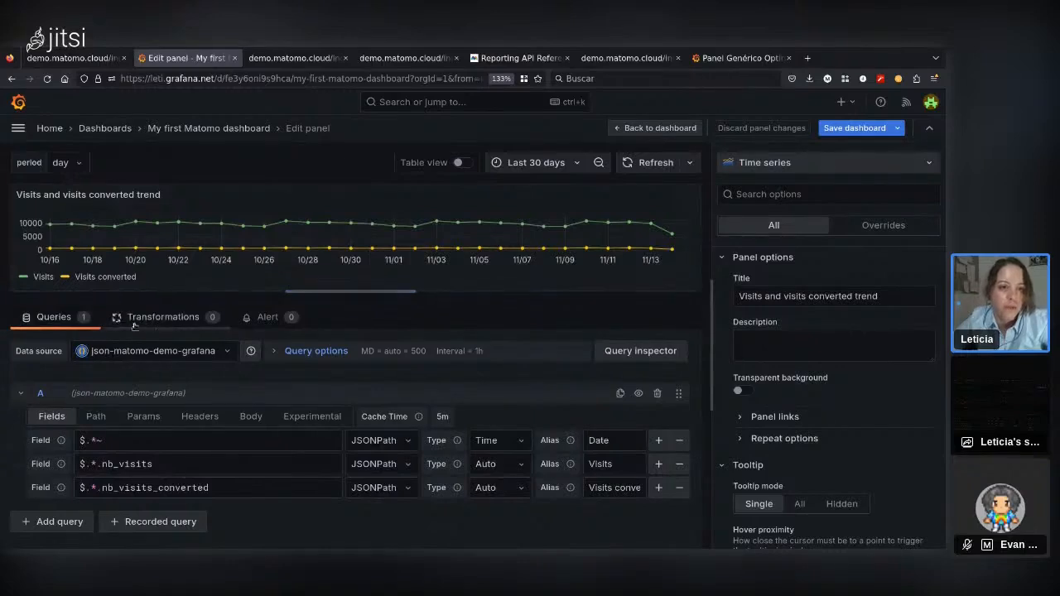
left_click(159, 319)
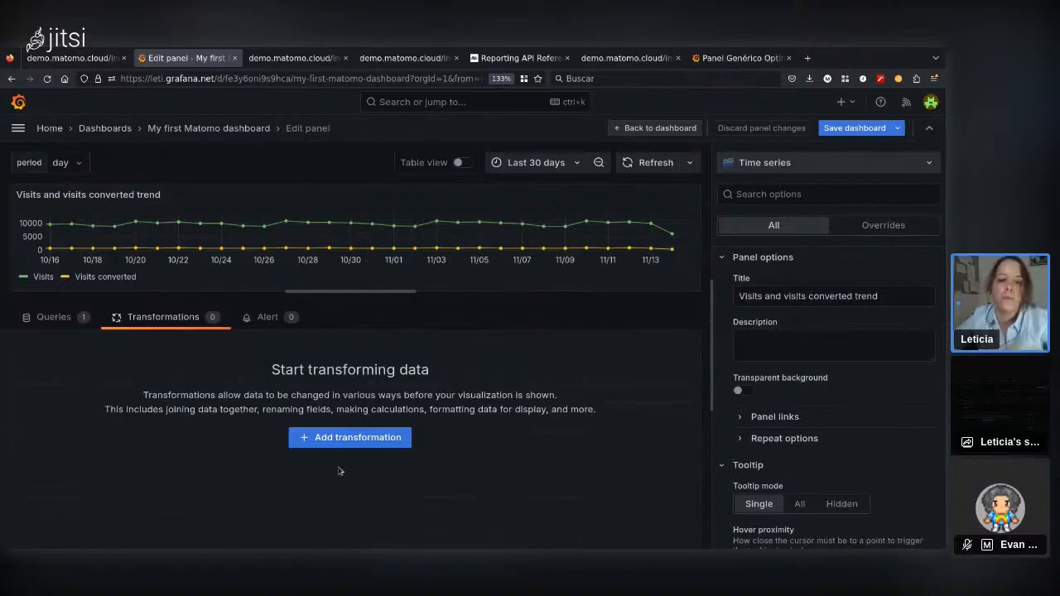
left_click(348, 437)
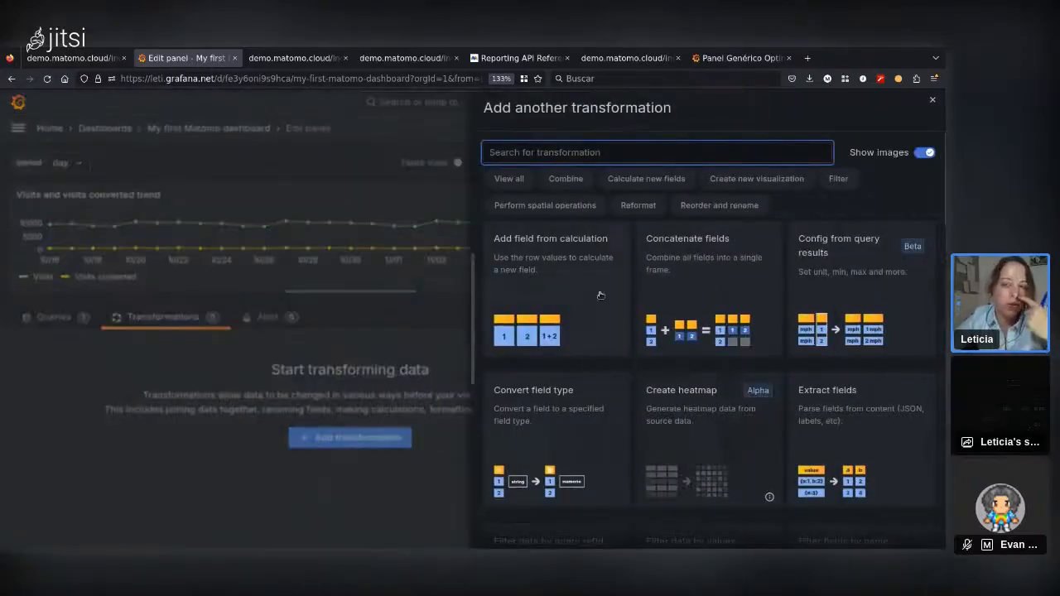
scroll(652, 356, "down", 4)
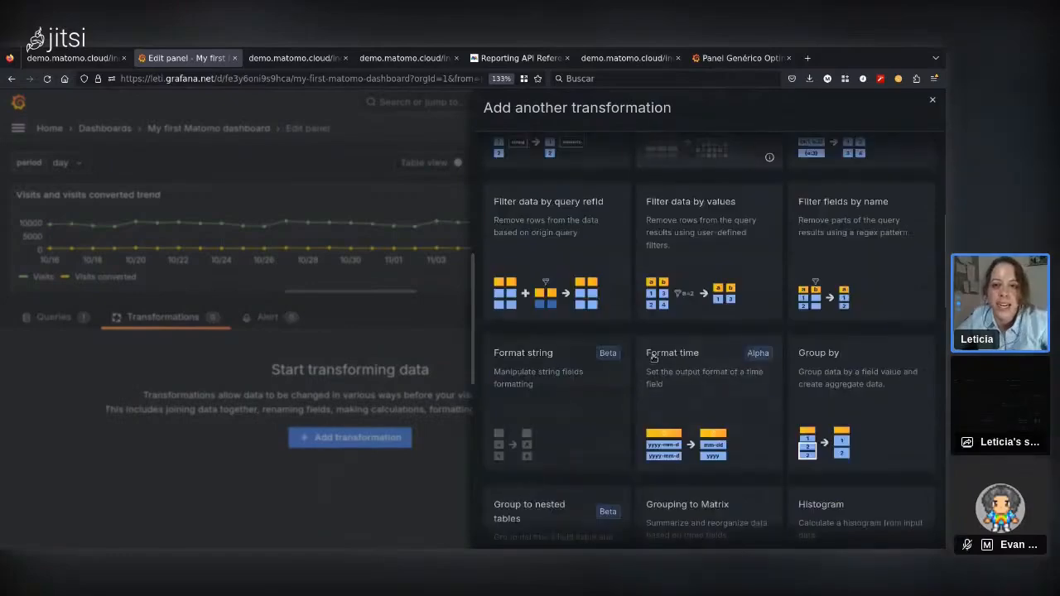
scroll(617, 353, "down", 3)
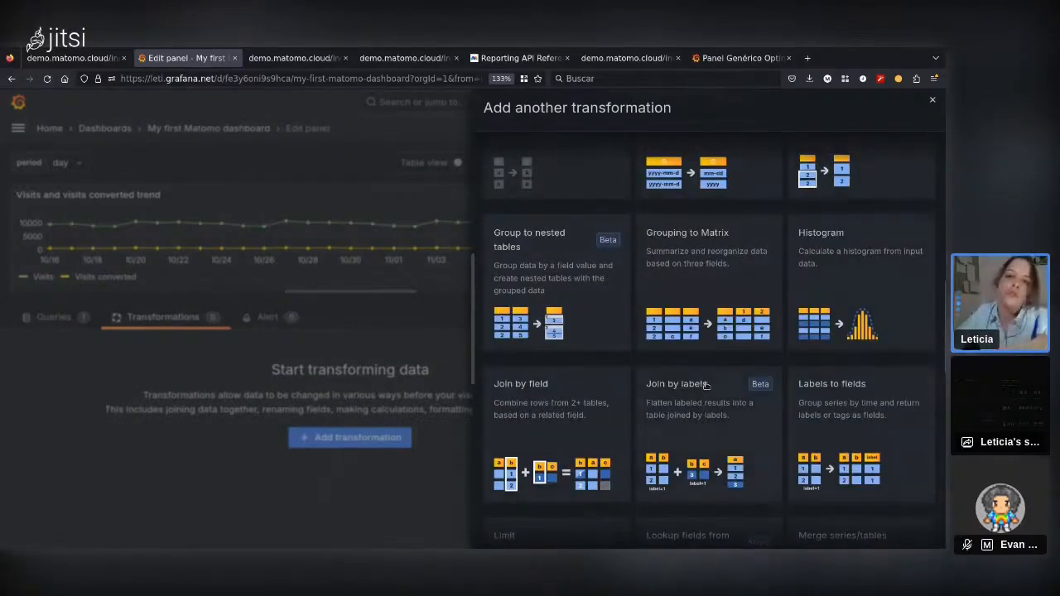
scroll(699, 364, "up", 3)
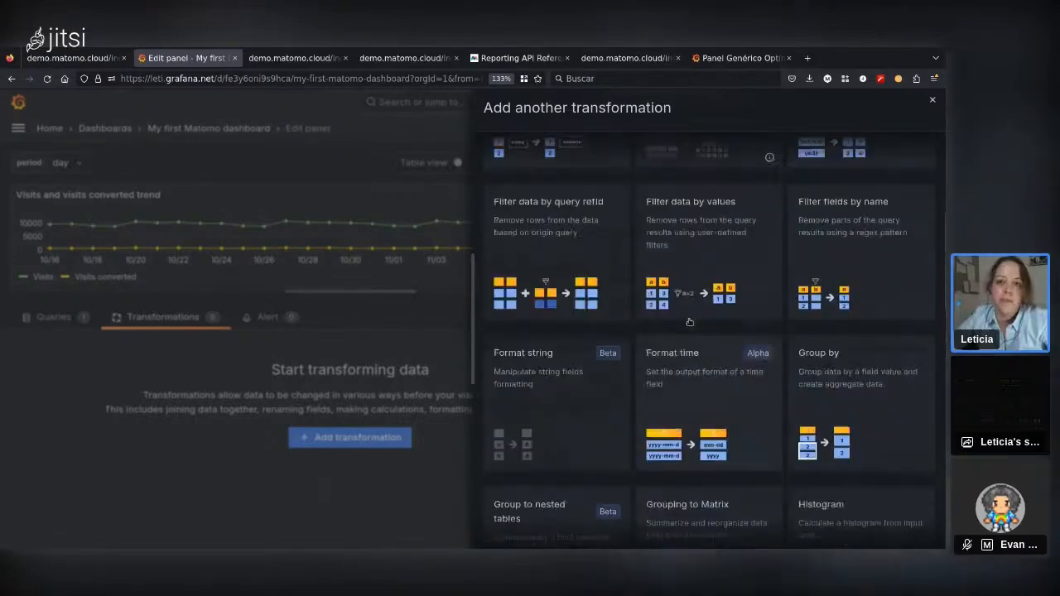
scroll(687, 327, "up", 4)
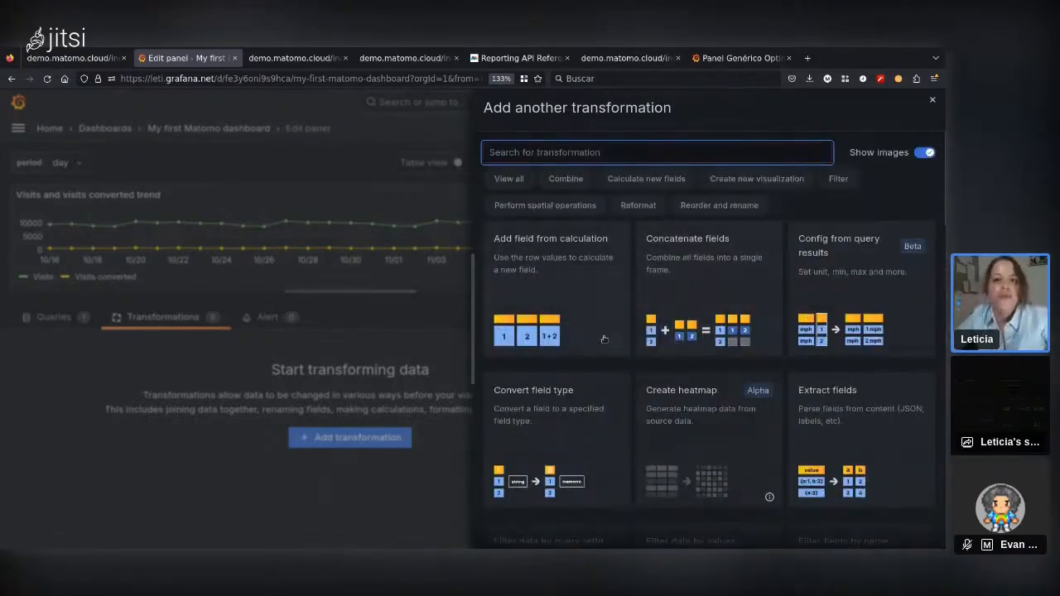
left_click(580, 275)
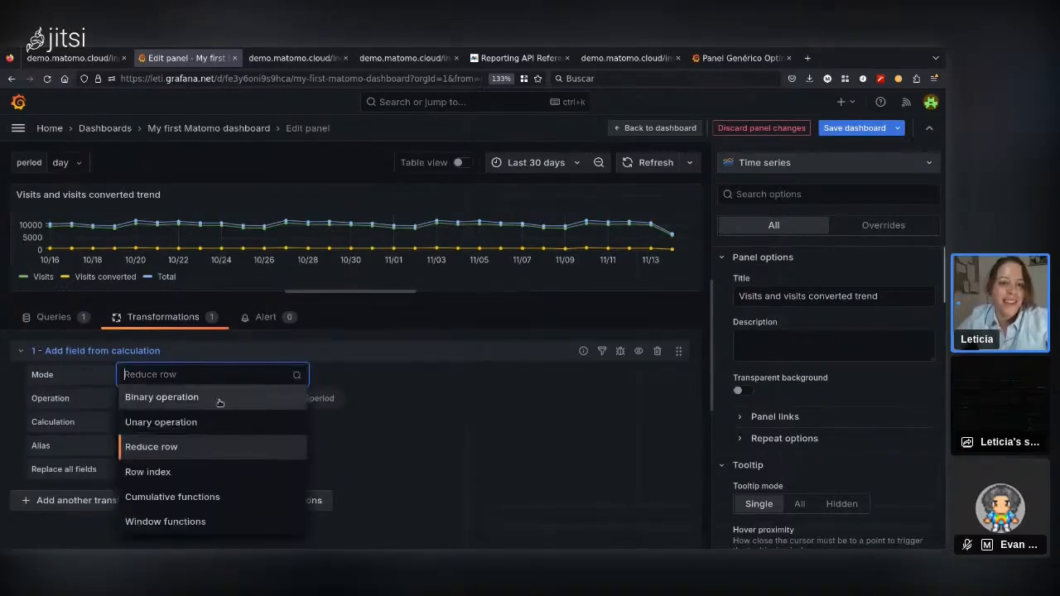
Configure the calculation as a binary operation dividing Visits converted by Visits, replacing all fields.
left_click(189, 397)
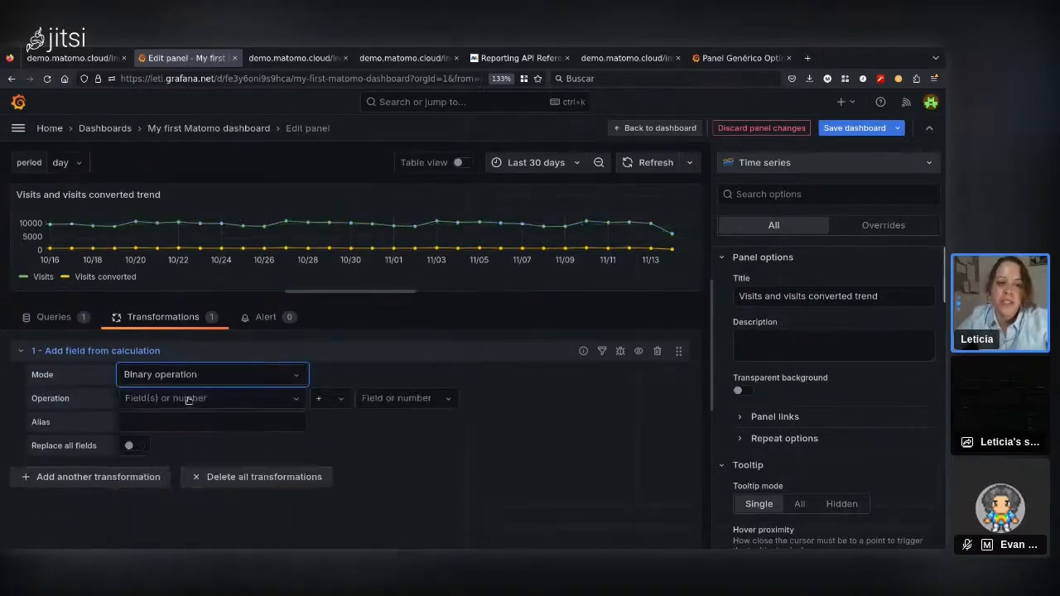
left_click(248, 399)
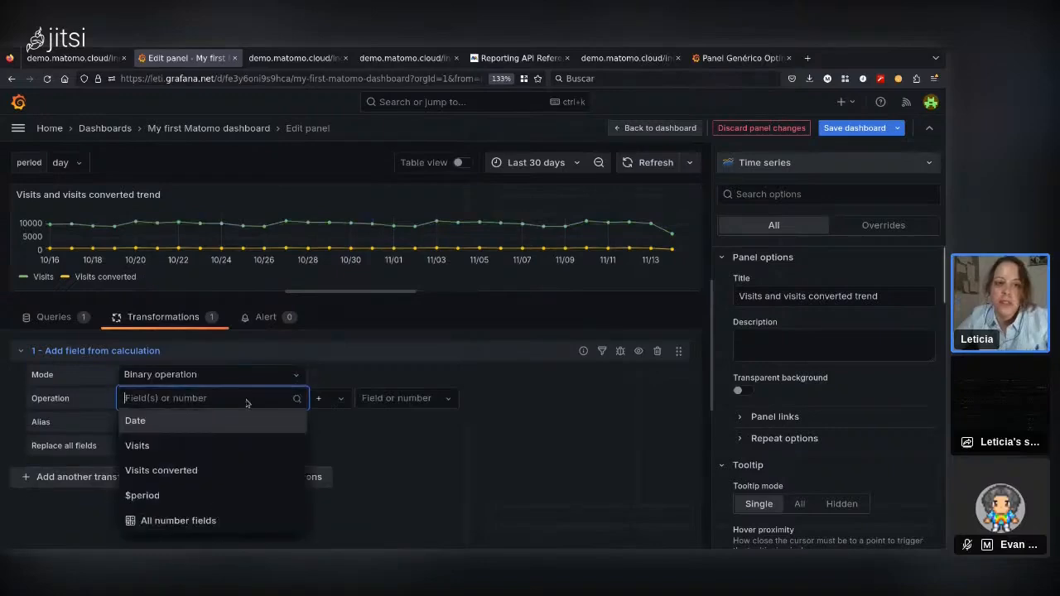
left_click(226, 469)
left_click(336, 401)
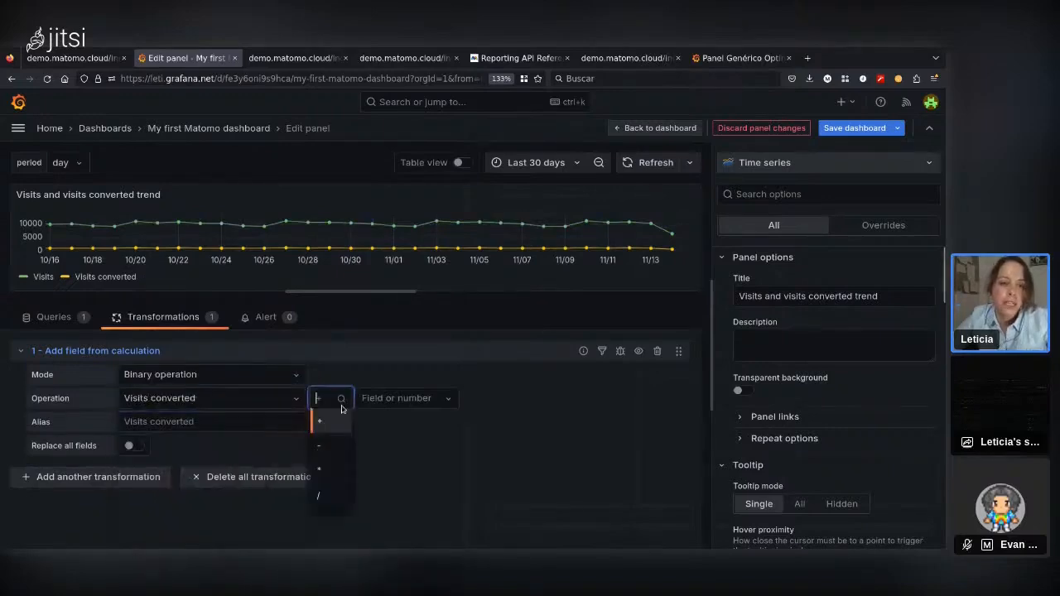
left_click(325, 493)
left_click(426, 400)
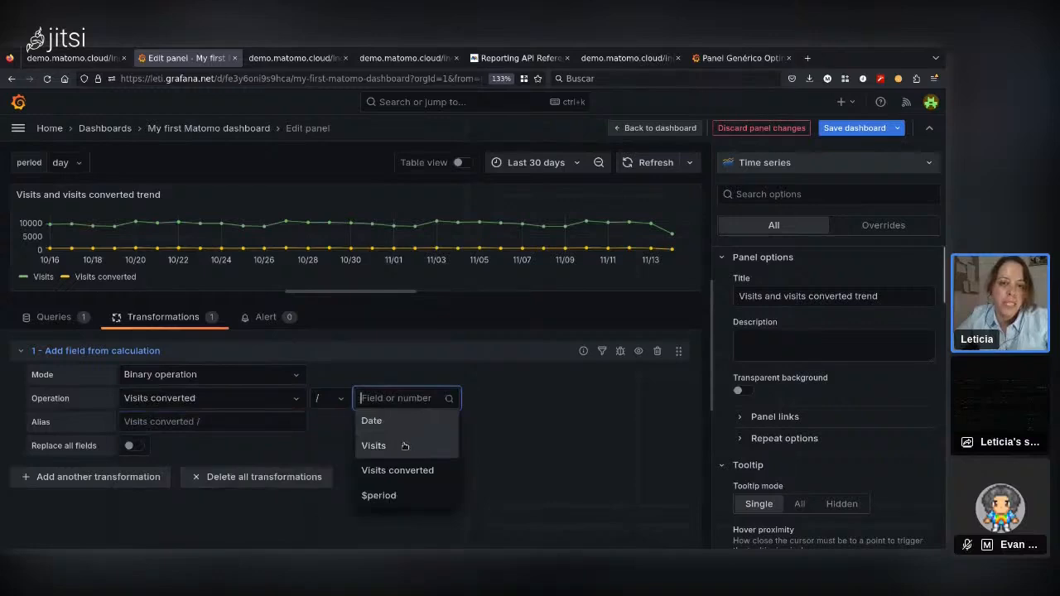
left_click(402, 444)
left_click(136, 447)
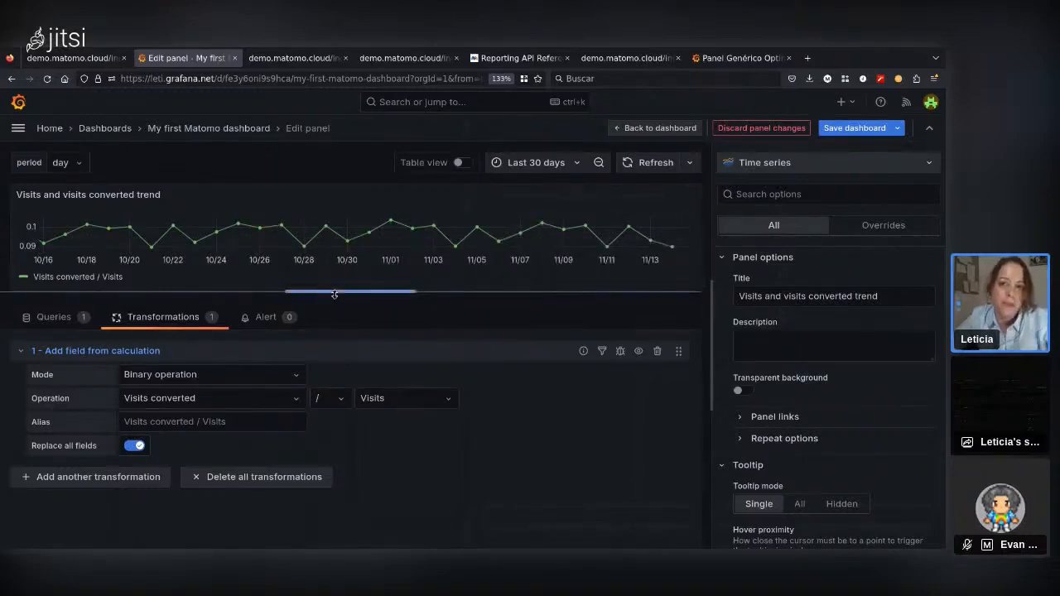
Set the calculated field's alias to "Conversion Rate".
left_click_drag(333, 293, 334, 301)
left_click(149, 430)
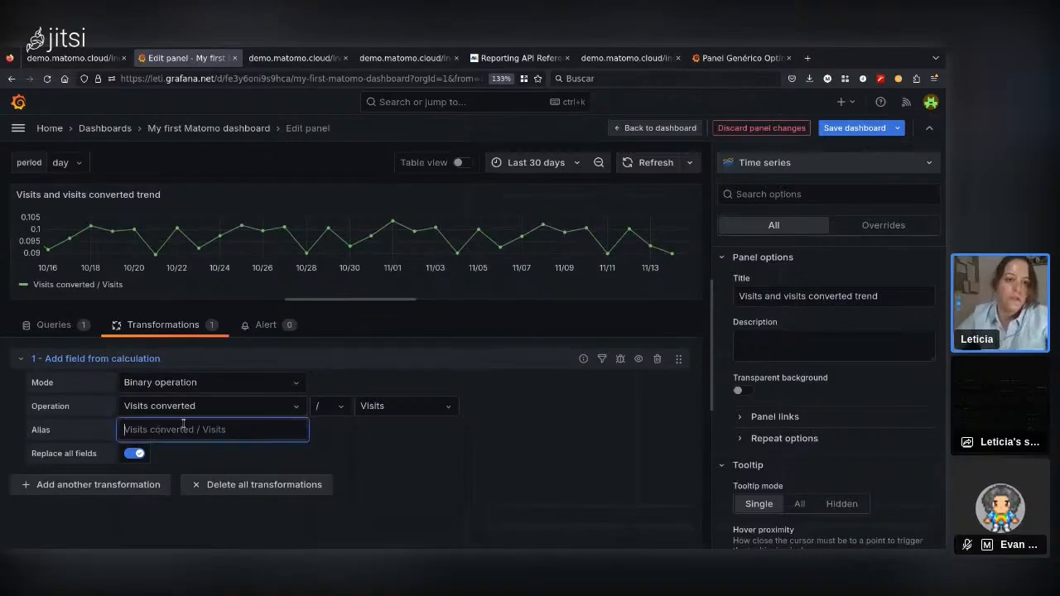
type("Con")
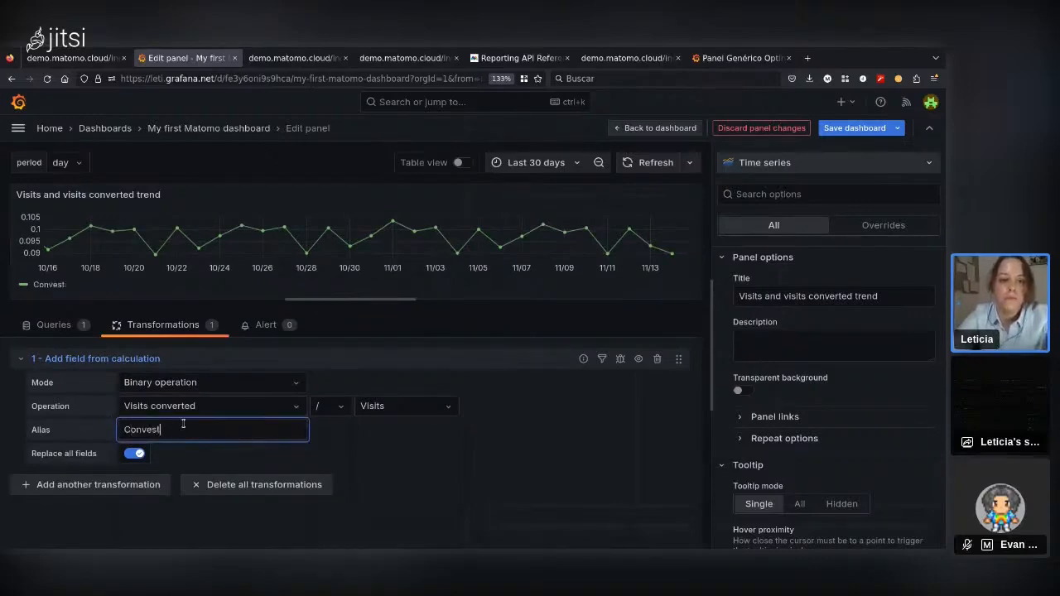
type("version Rate")
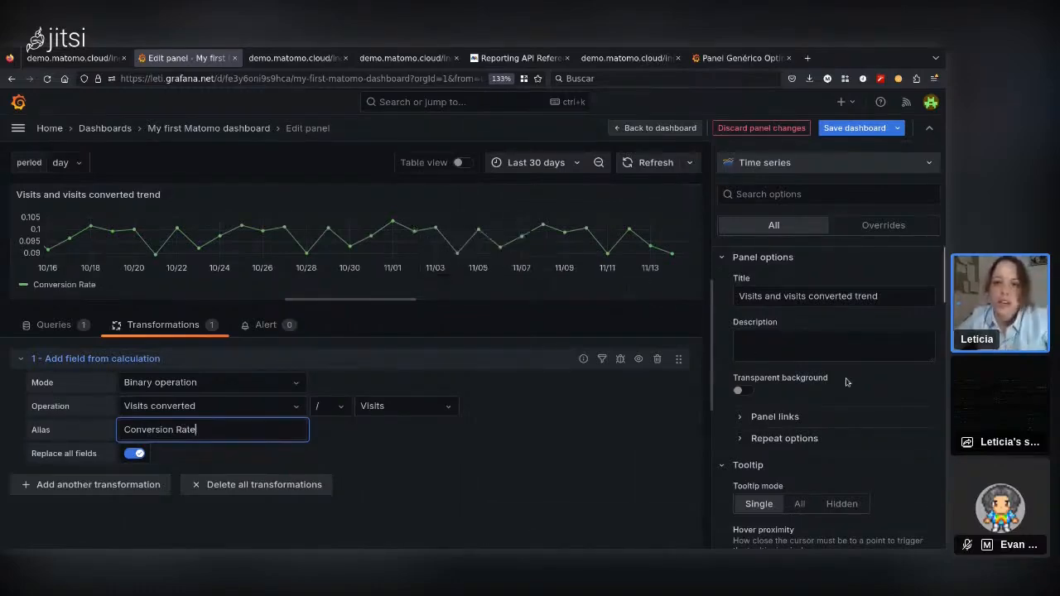
Set the panel's standard unit to Percent (0.0-1.0).
scroll(844, 382, "down", 5)
scroll(825, 388, "down", 3)
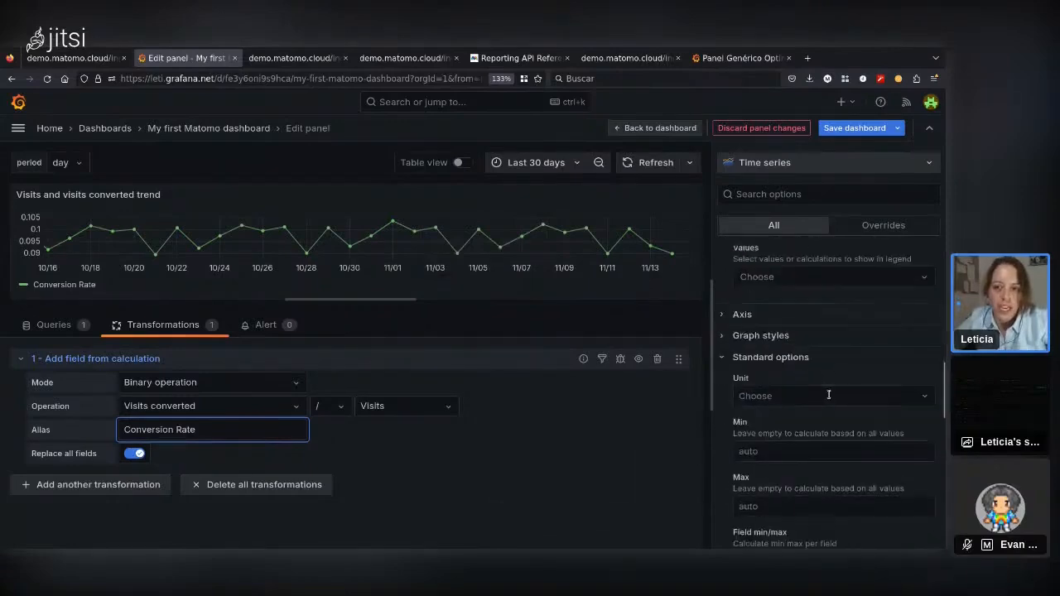
left_click(828, 395)
type("per")
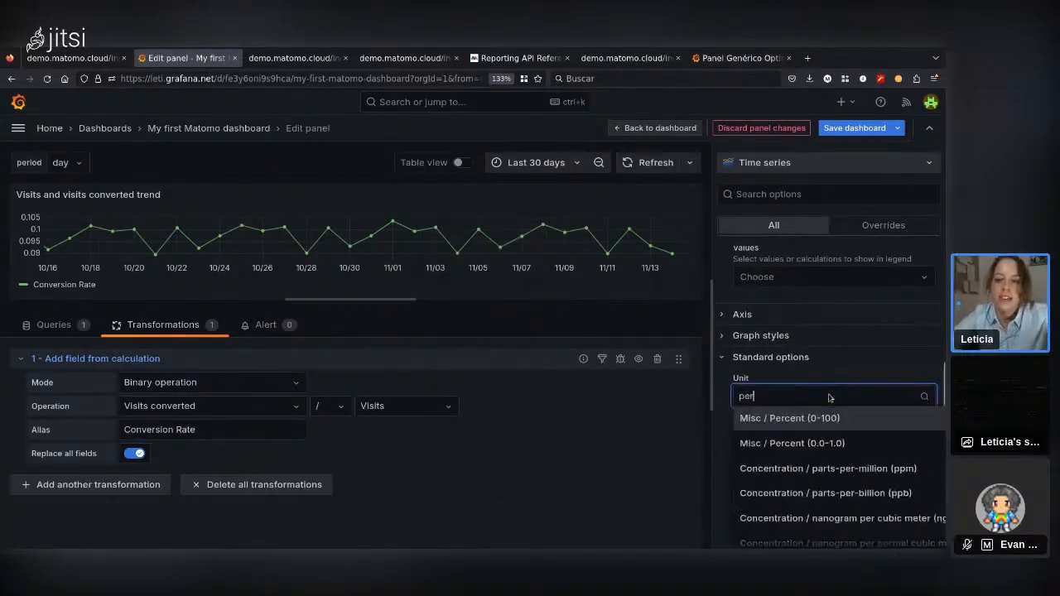
key("Down")
key("Return")
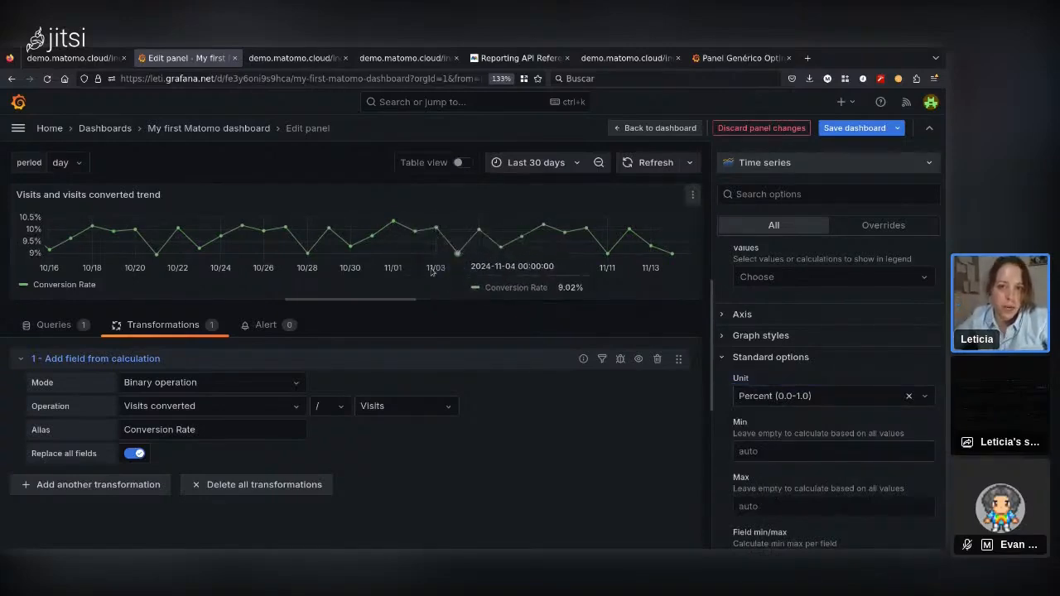
Save the dashboard with the conversion rate panel and go back to the dashboard view.
left_click(854, 128)
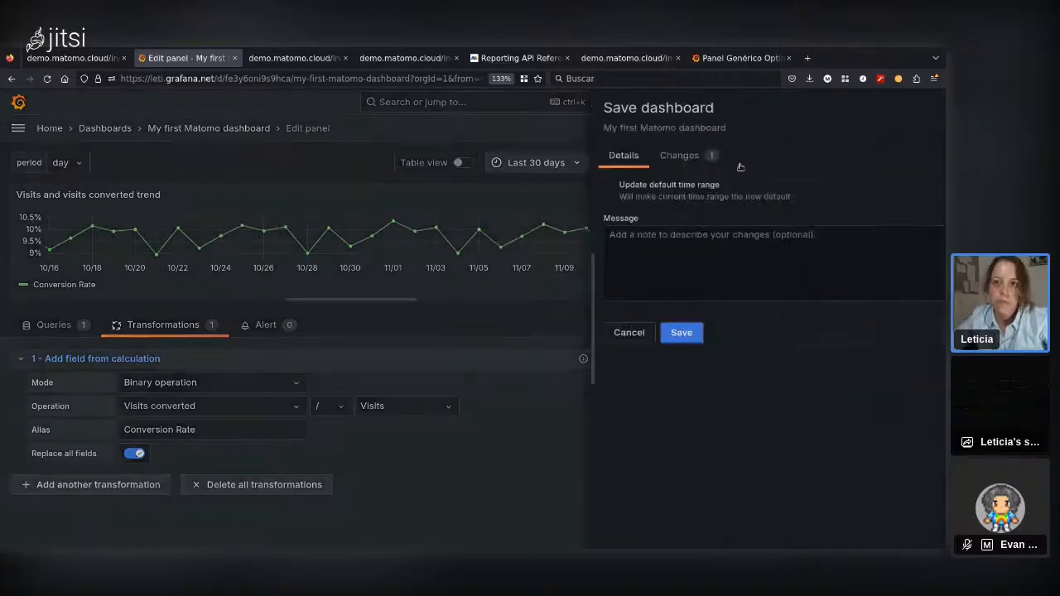
left_click(560, 332)
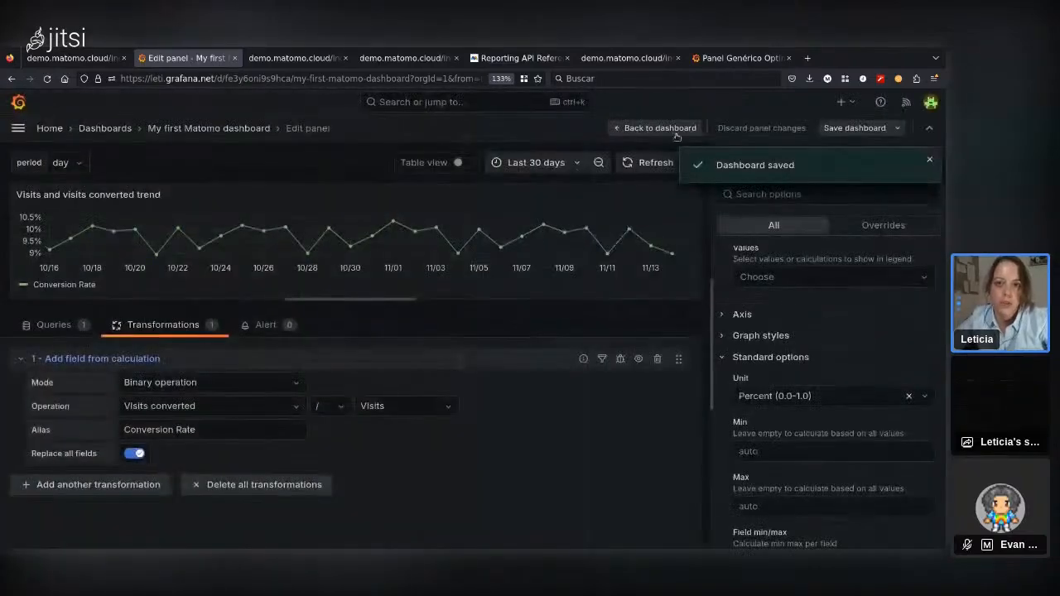
left_click(675, 130)
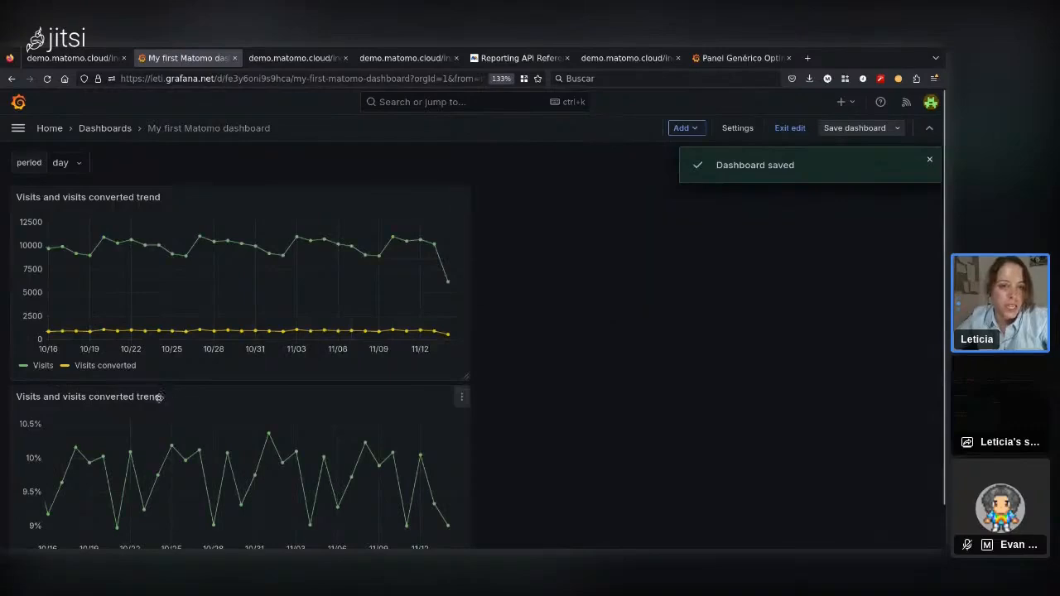
Move the conversion rate panel to the right of the visits panel and duplicate it.
left_click_drag(170, 396, 636, 198)
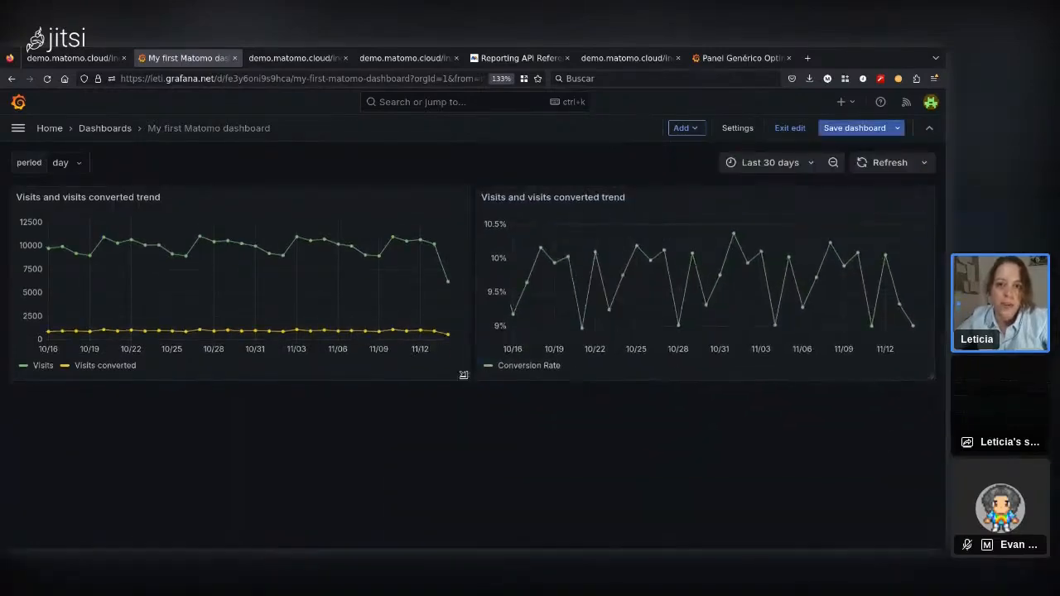
mouse_move(466, 377)
left_mouse_down()
mouse_move(352, 379)
mouse_move(233, 360)
mouse_move(366, 347)
mouse_move(468, 380)
left_mouse_up()
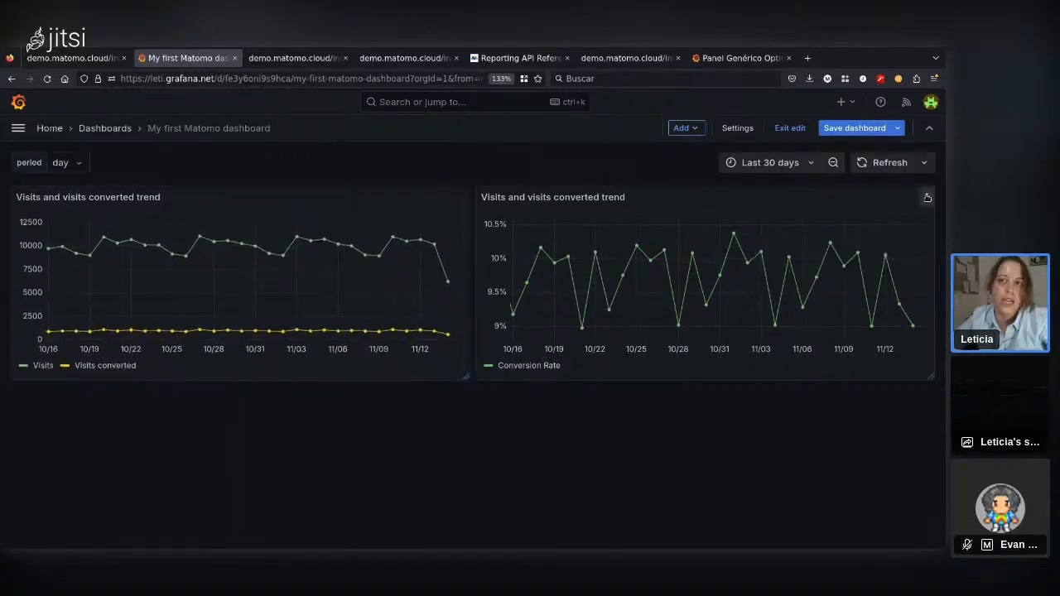
left_click(927, 198)
mouse_move(841, 311)
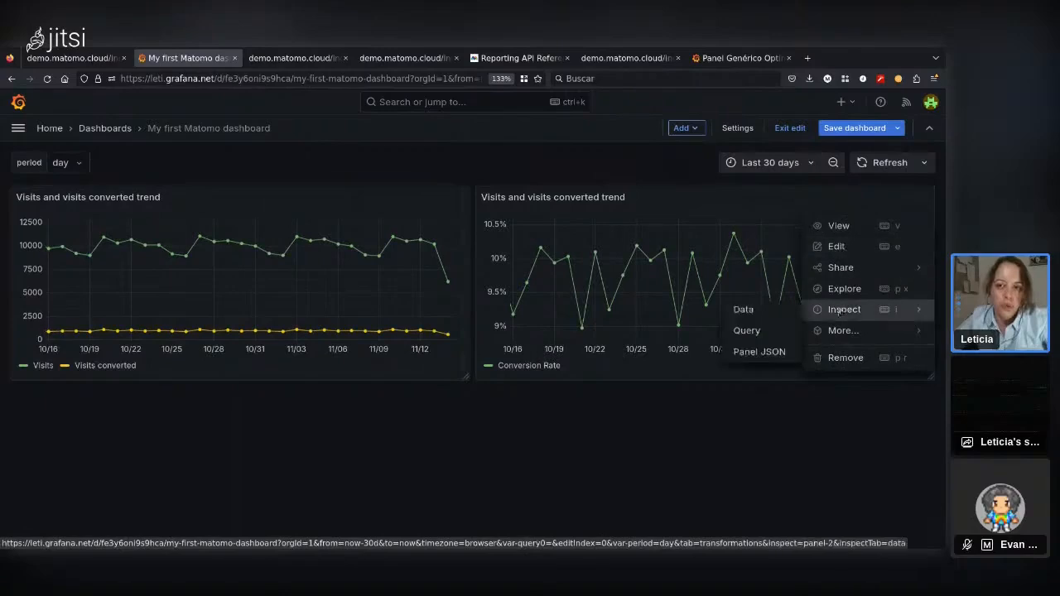
mouse_move(838, 331)
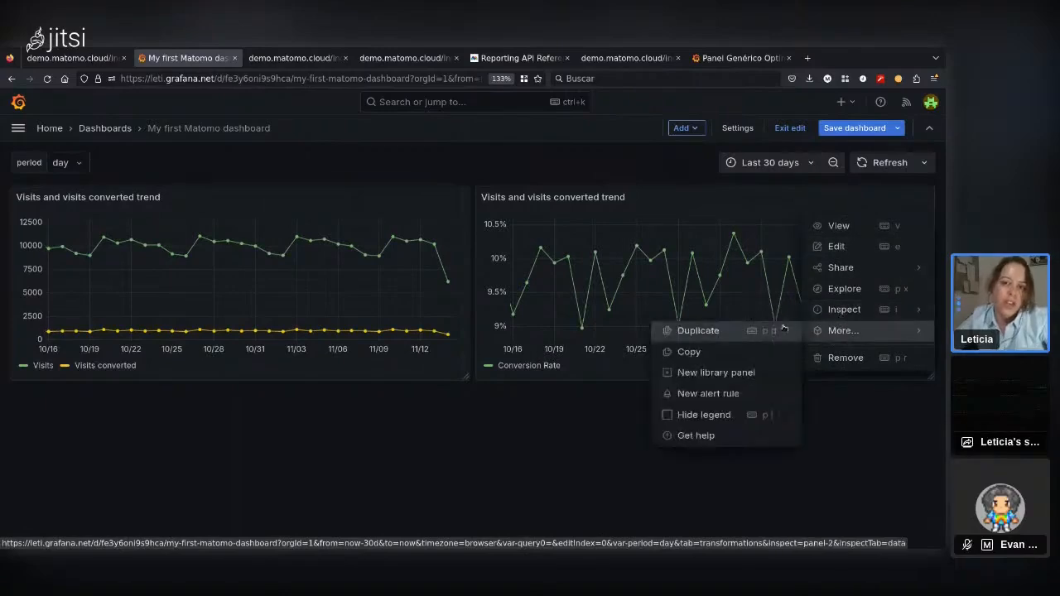
left_click(698, 330)
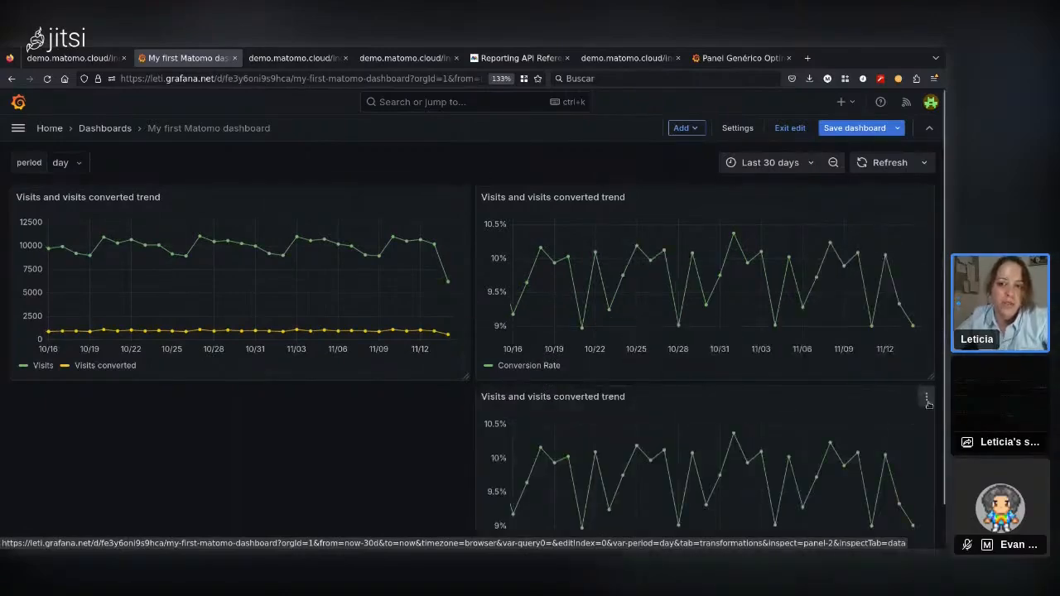
Edit the duplicated conversion rate panel, trying the Bar chart visualization and changing it to Stat.
left_click(927, 400)
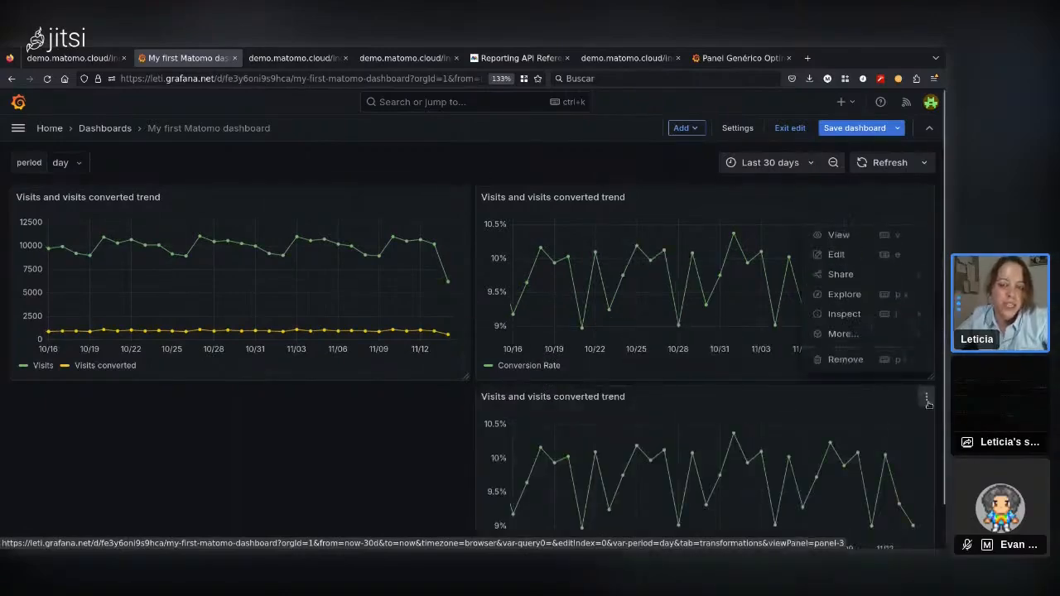
left_click(872, 254)
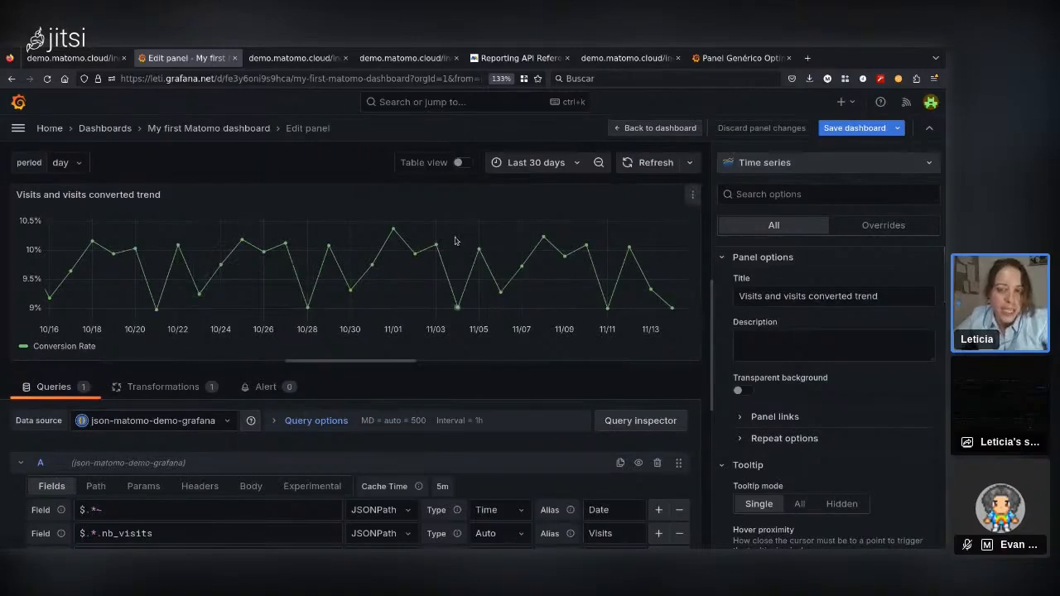
left_click(765, 166)
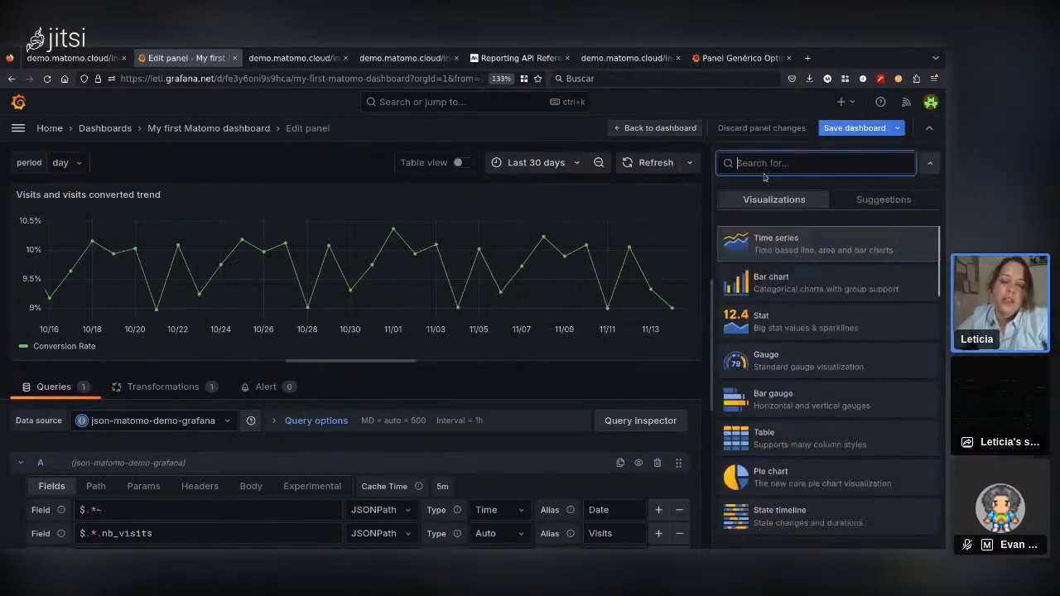
scroll(801, 339, "down", 10)
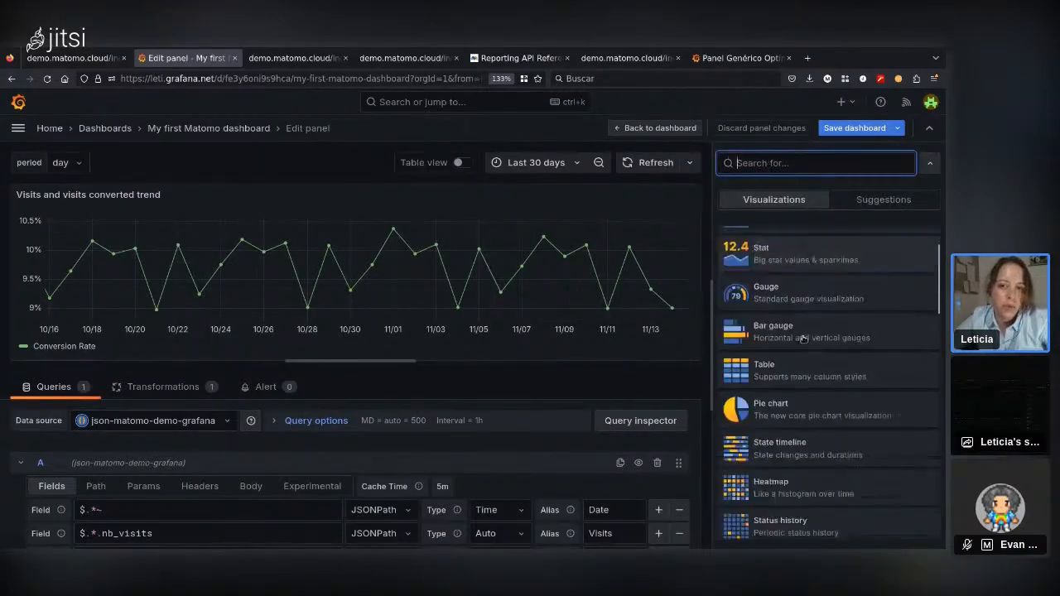
scroll(802, 450, "up", 7)
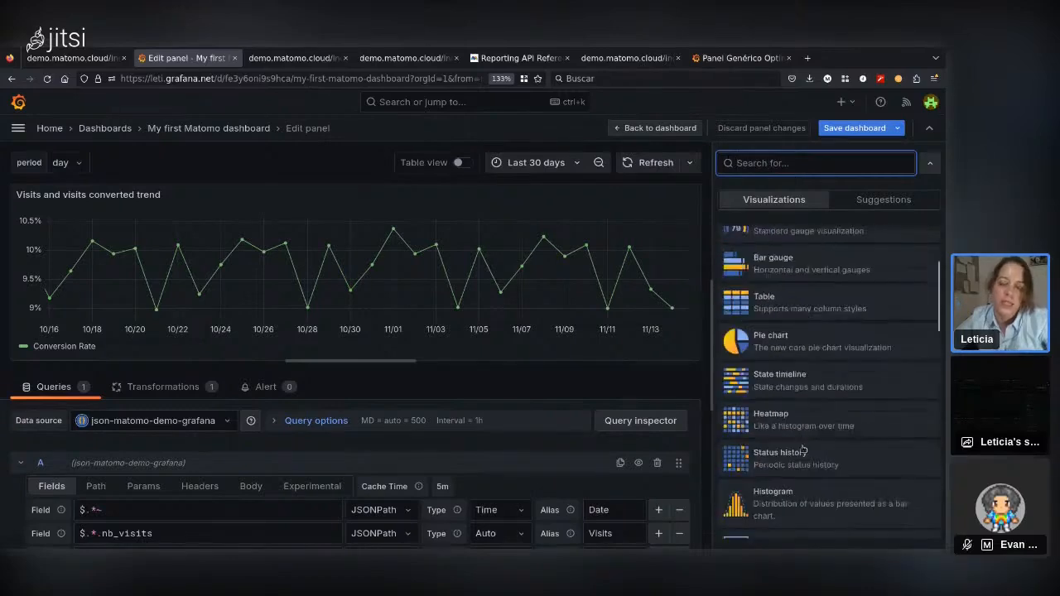
scroll(800, 439, "up", 3)
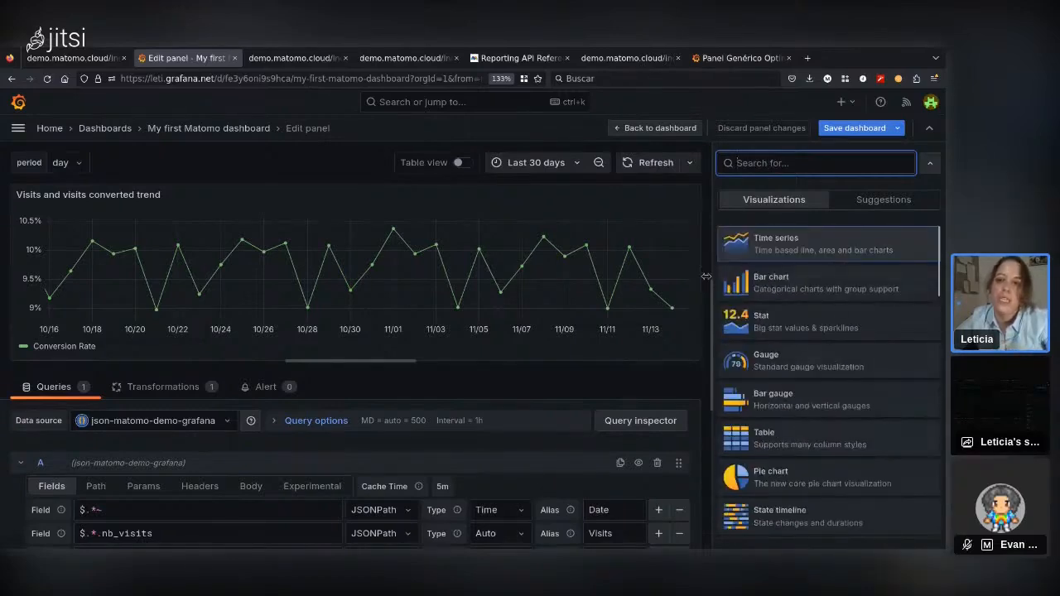
left_click(833, 282)
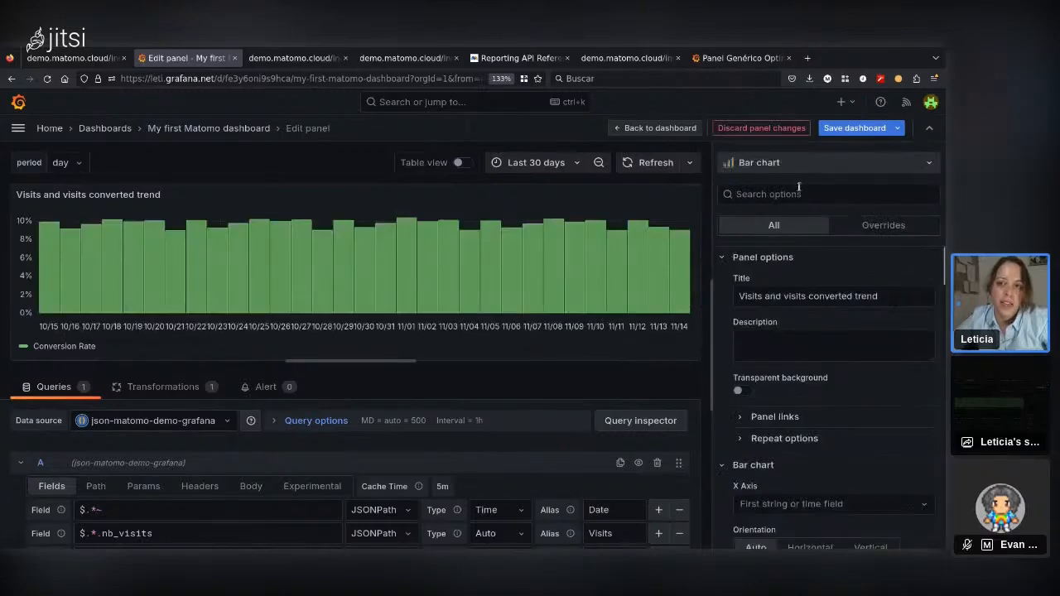
left_click(811, 165)
left_click(779, 319)
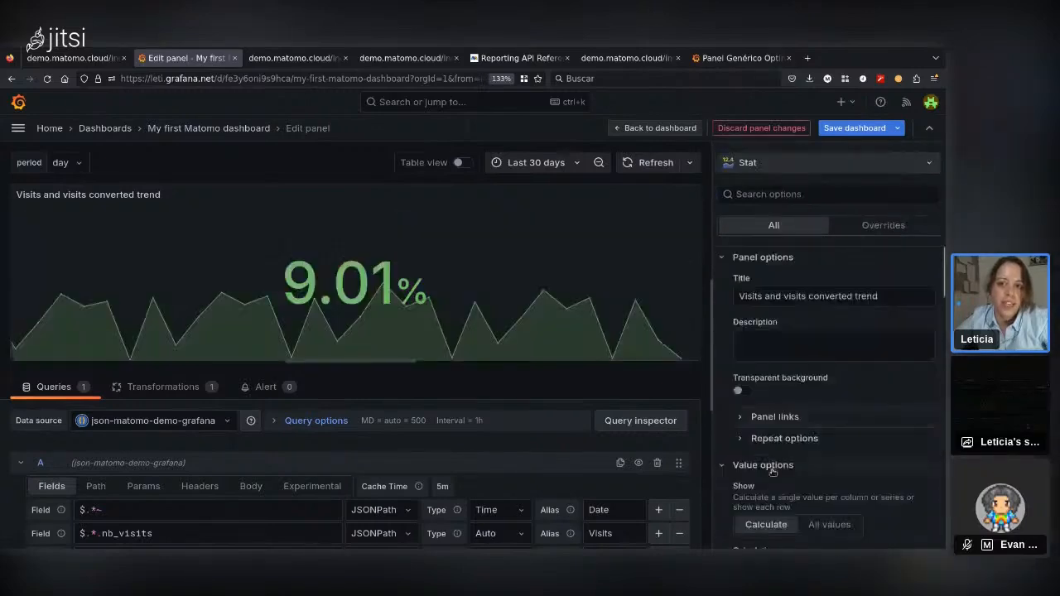
Try the Gauge visualization on the duplicated panel and switch back to Stat.
left_click(810, 166)
left_click(791, 361)
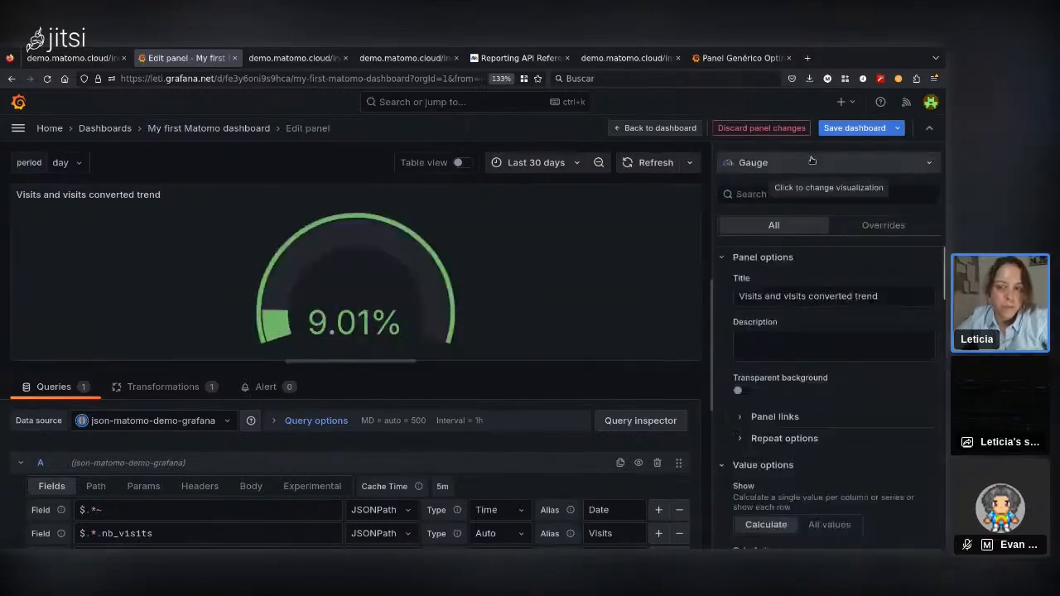
left_click(811, 162)
left_click(771, 319)
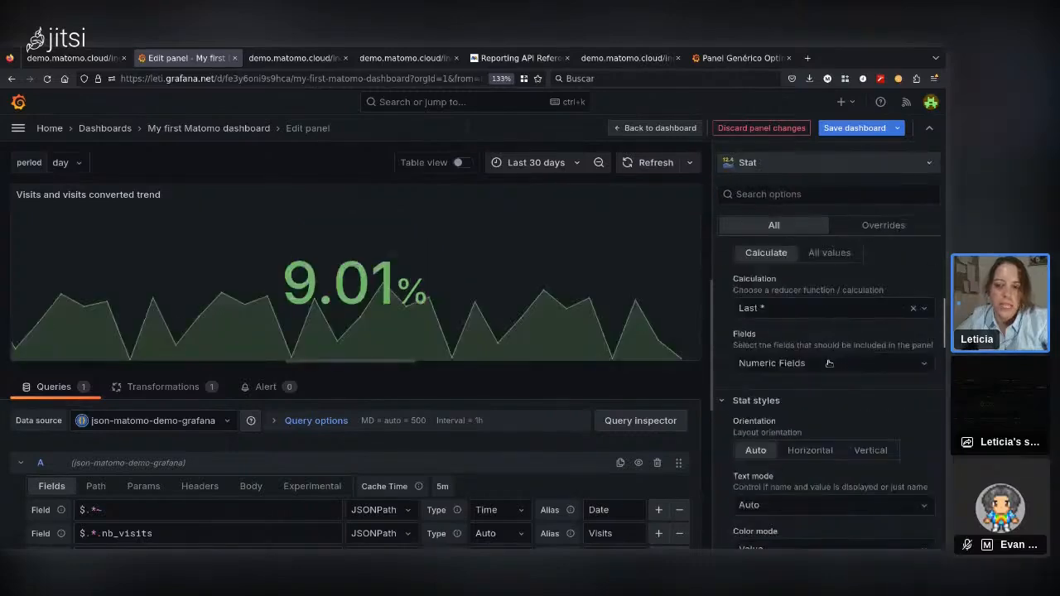
Enable showing the percent change in the panel's Stat styles.
scroll(828, 364, "up", 1)
scroll(836, 389, "down", 3)
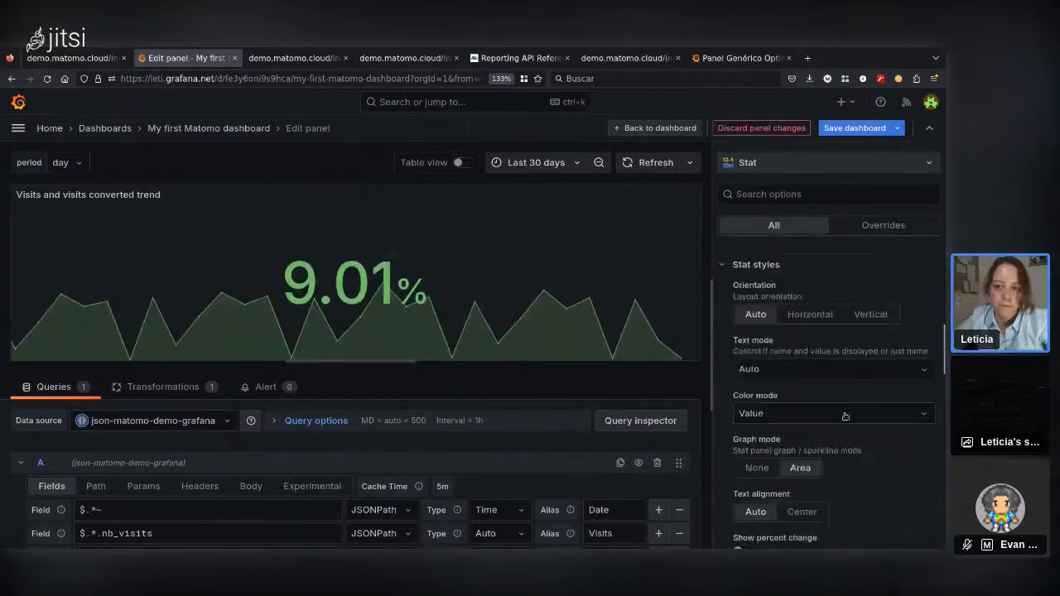
scroll(836, 422, "down", 3)
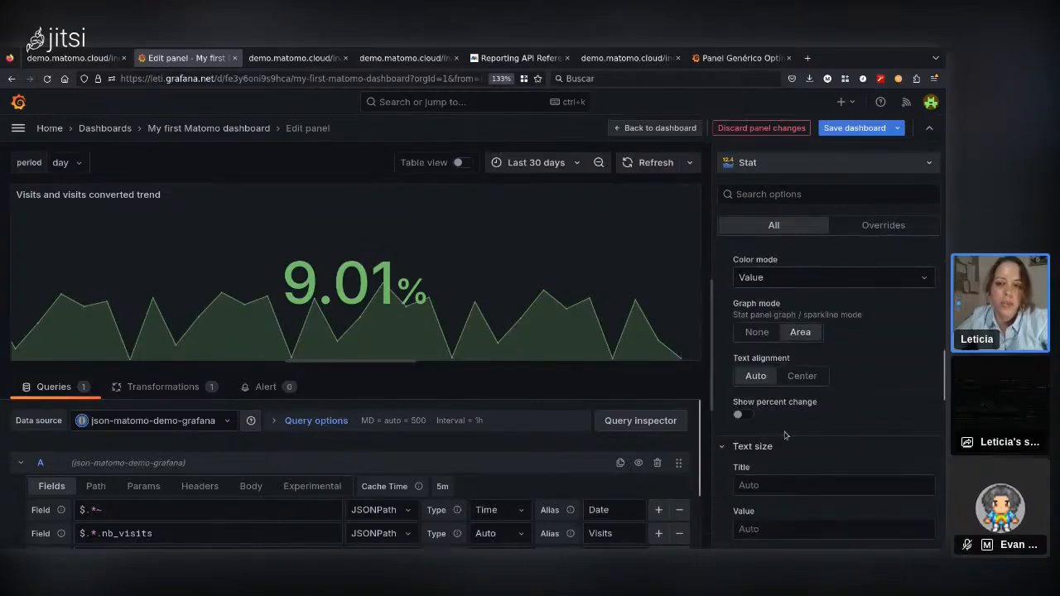
left_click(741, 418)
scroll(795, 397, "up", 6)
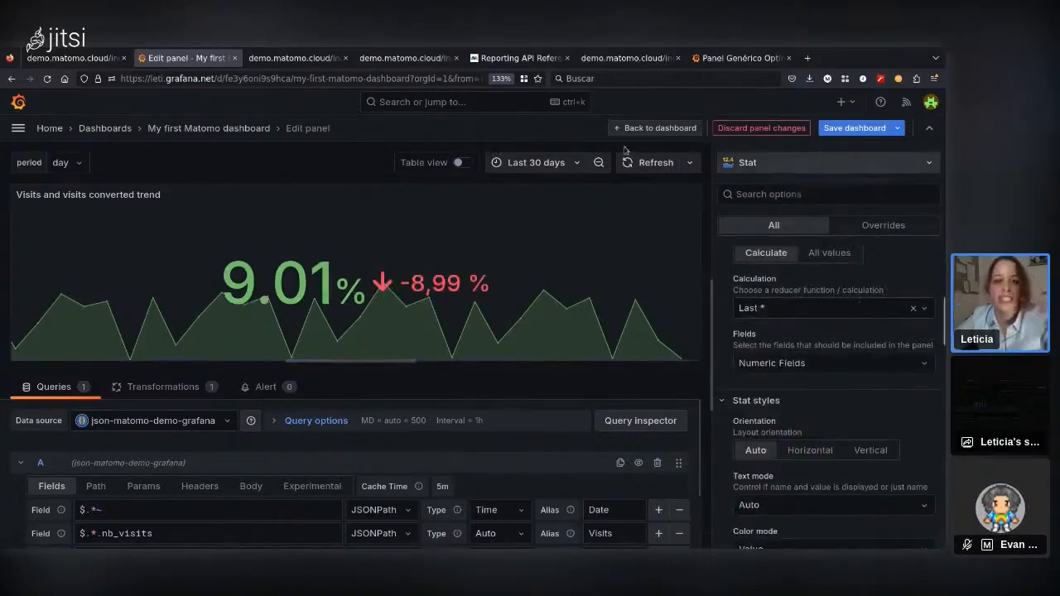
Save the dashboard with the new stat panel and return to the dashboard view.
left_click(853, 128)
left_click(565, 335)
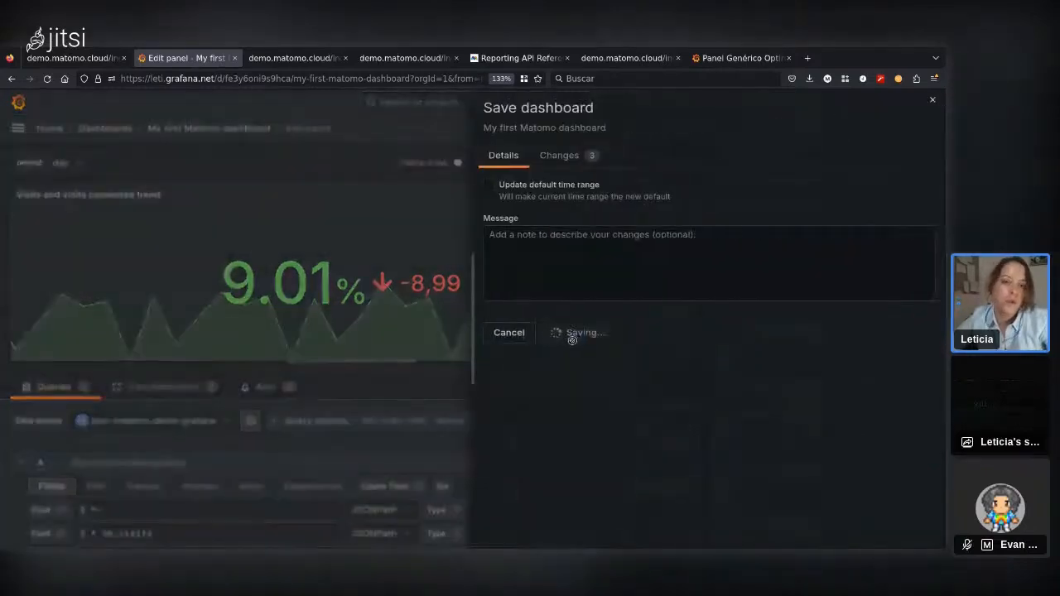
left_click(620, 131)
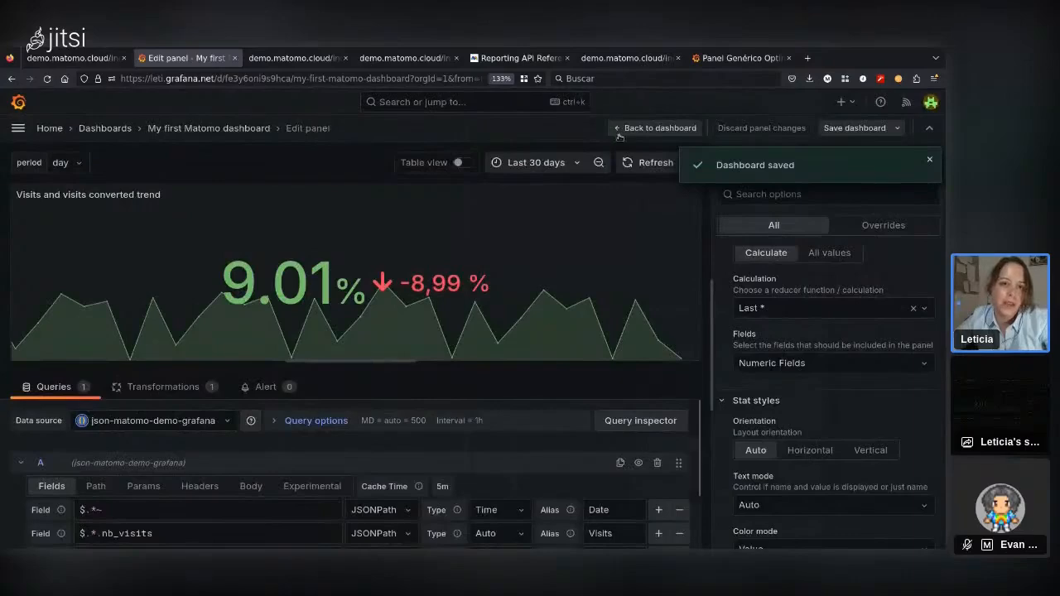
Move the stat panel above the visits trend panel, beside the conversion rate chart, and check the available time ranges.
left_click_drag(654, 399, 385, 196)
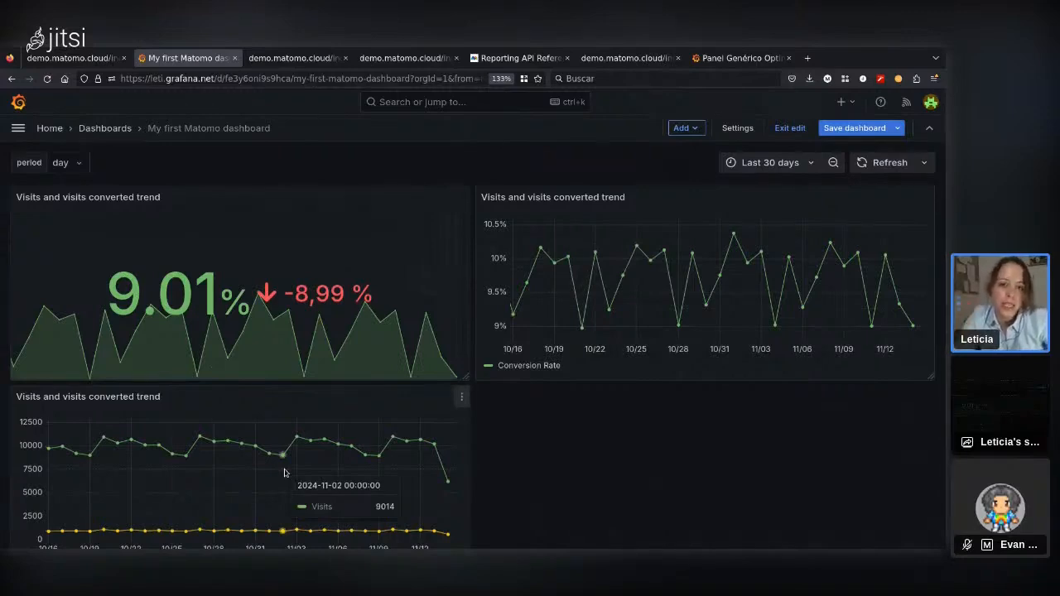
left_click(769, 163)
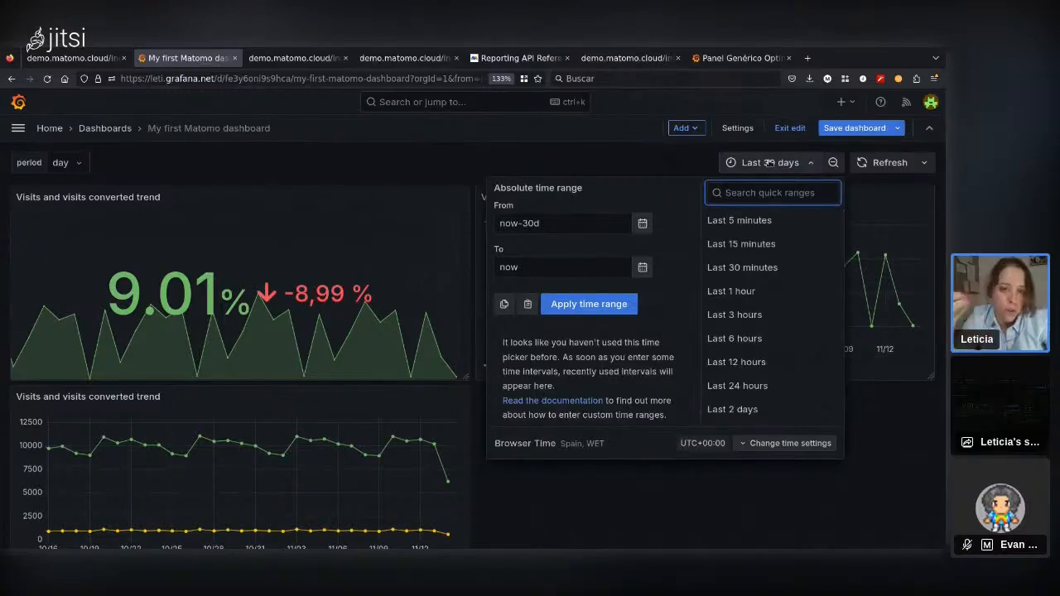
left_click(651, 168)
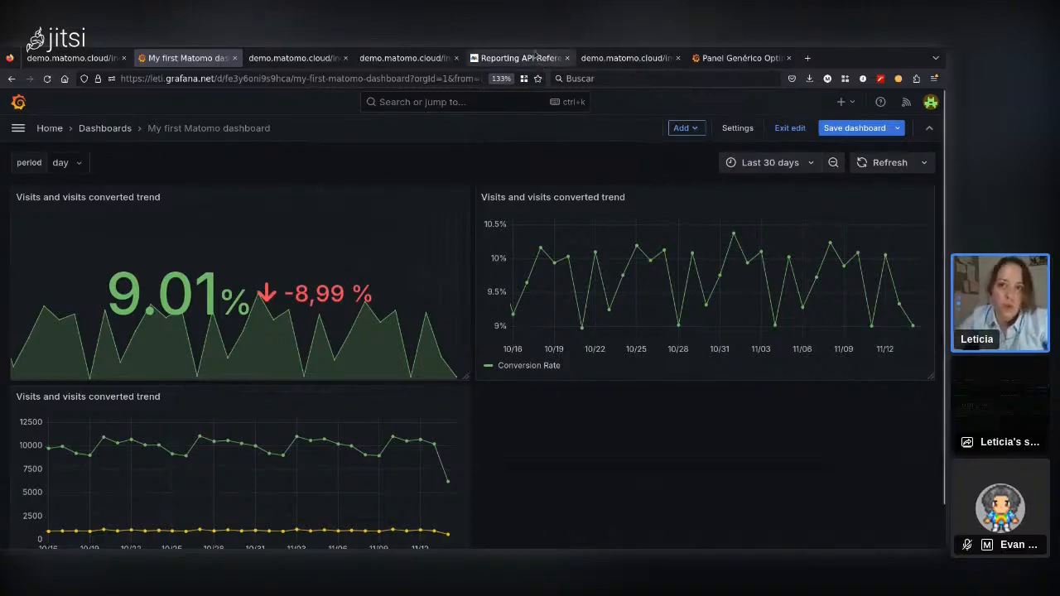
Switch to the Panel Genérico Optimizar v2 dashboard and examine its stat panels, tables, map and conversion charts as an example.
left_click(739, 58)
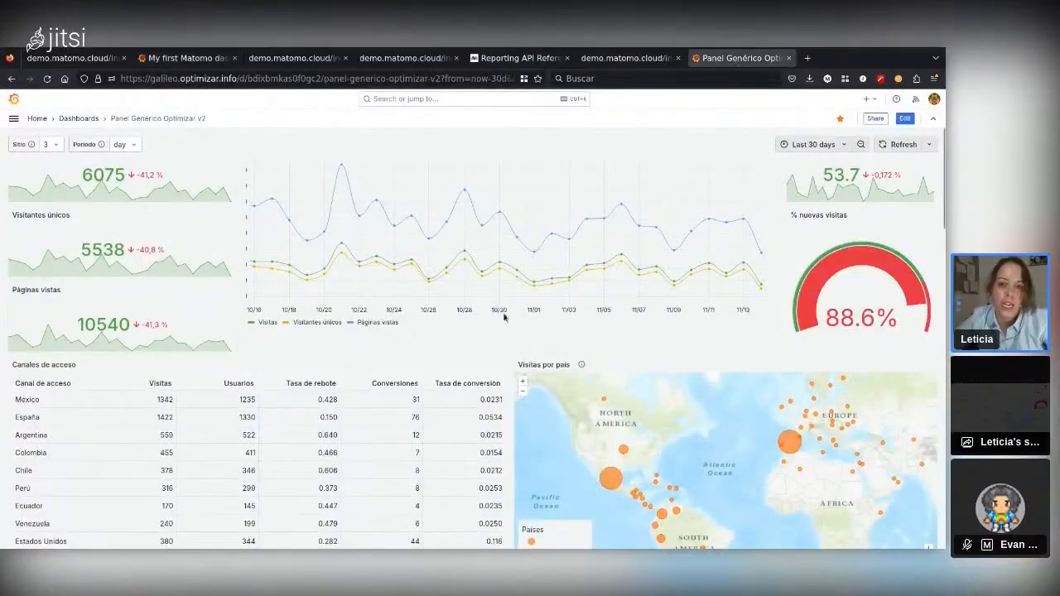
scroll(497, 348, "down", 1)
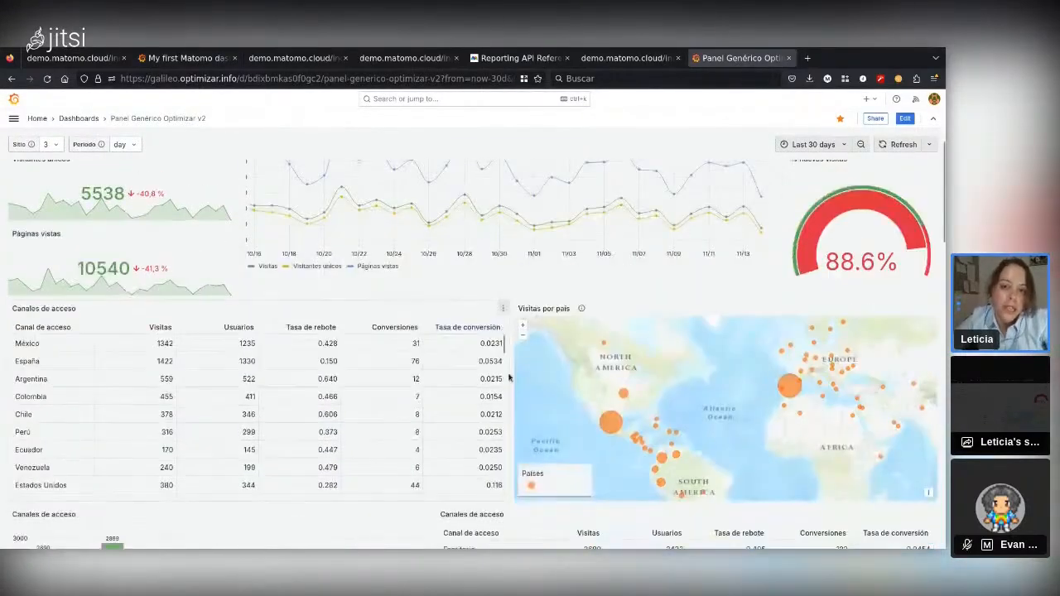
scroll(341, 438, "down", 10)
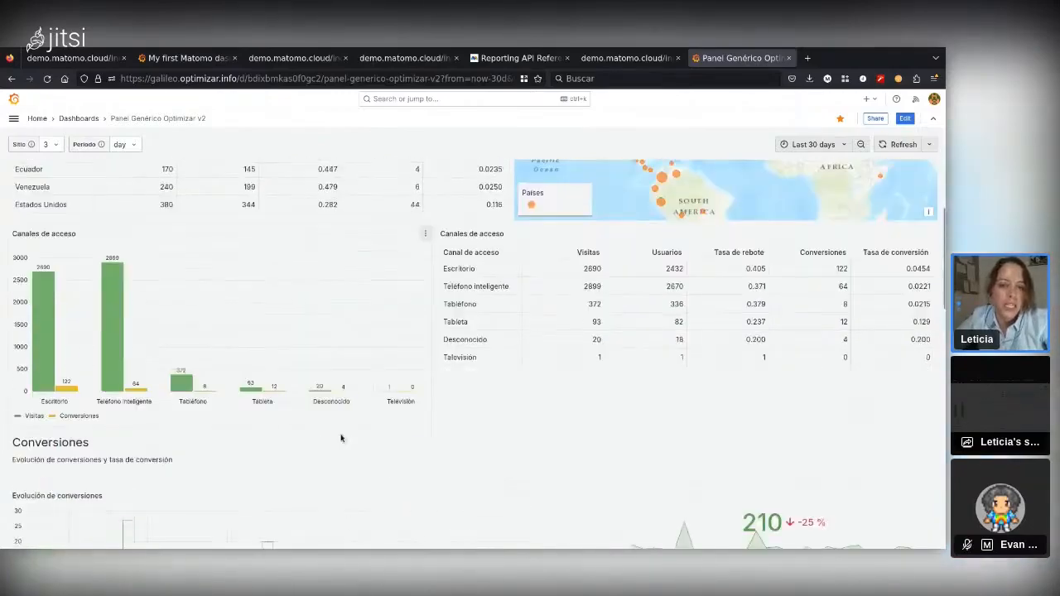
scroll(340, 438, "up", 10)
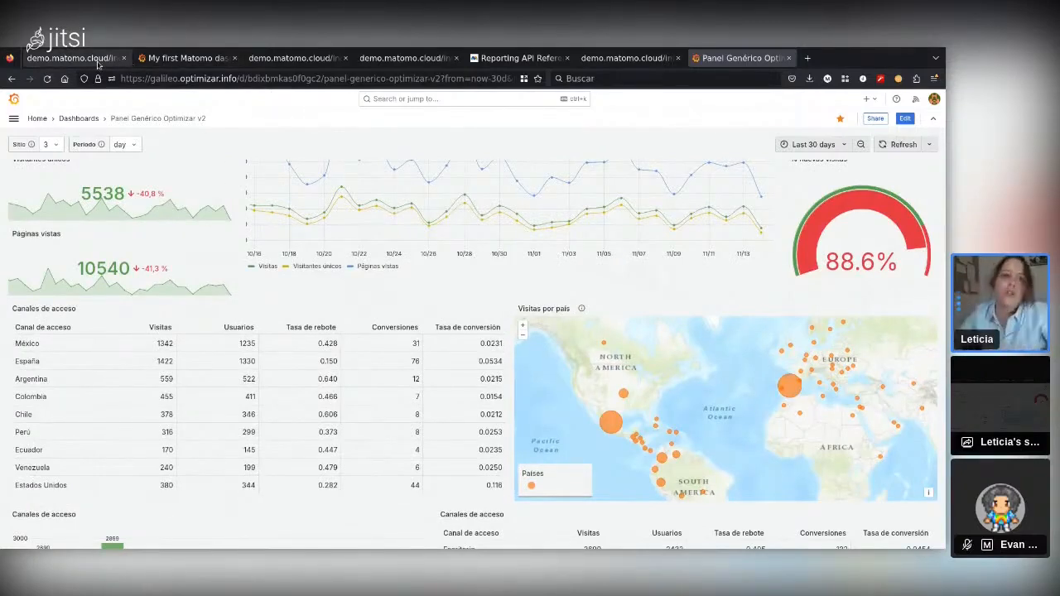
Review the VisitsSummary JSON responses, the Matomo dashboard and the Reporting API reference in their open browser pages.
left_click(97, 61)
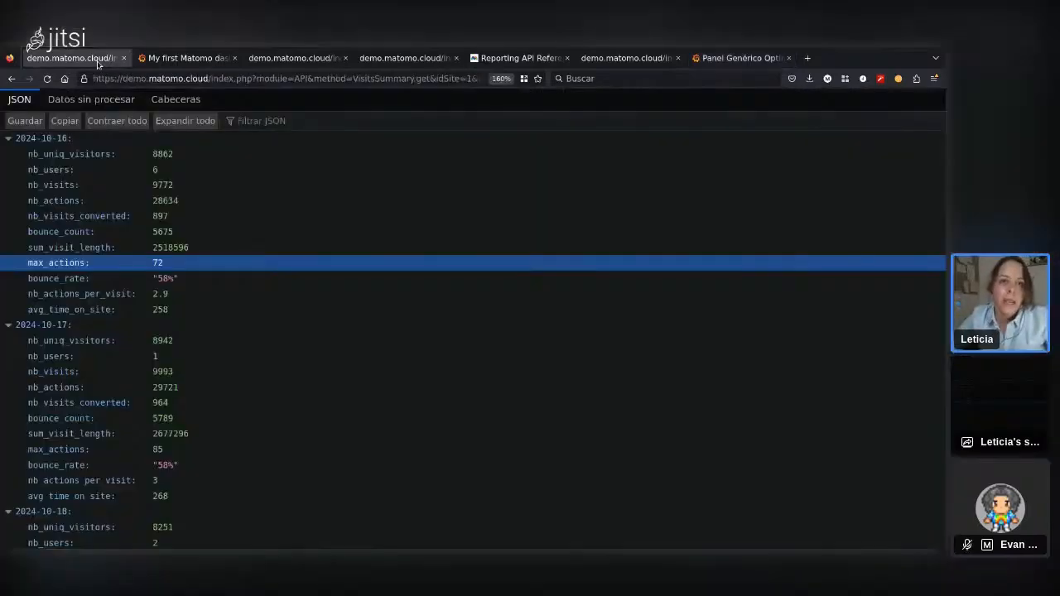
left_click(182, 60)
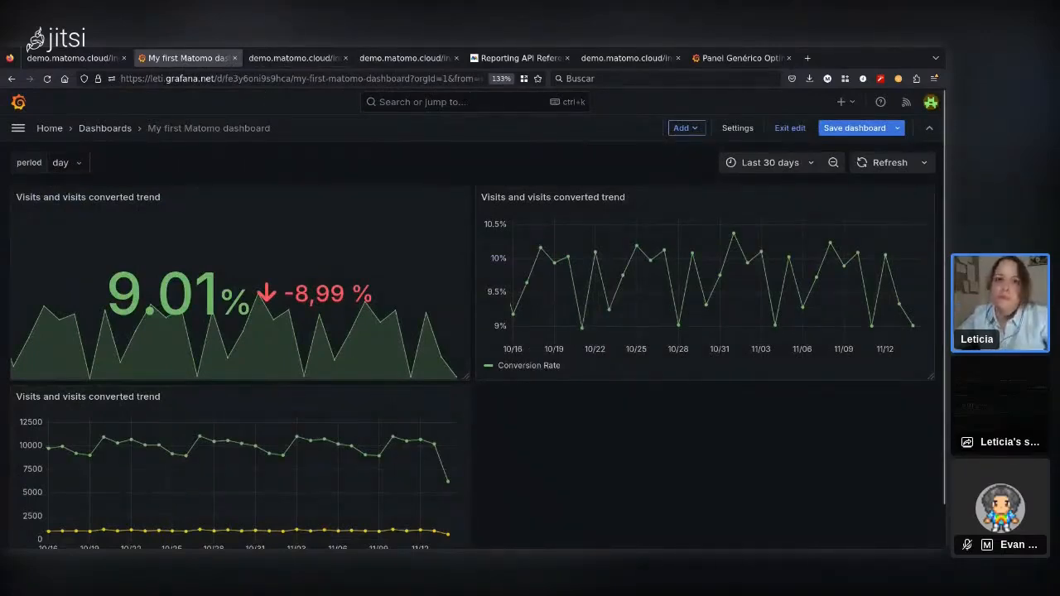
left_click(282, 58)
left_click(404, 58)
left_click(517, 58)
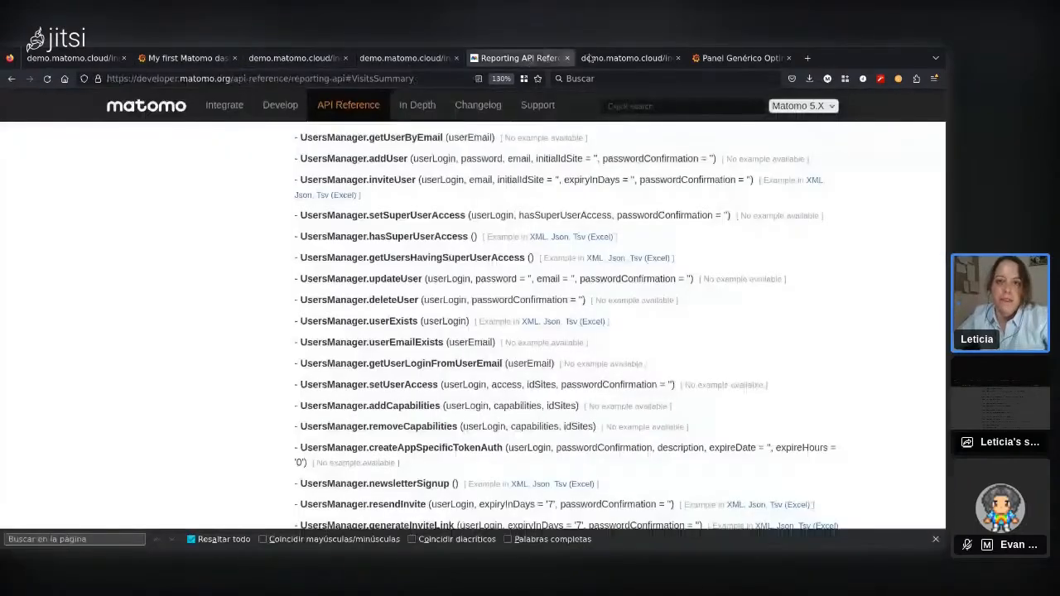
left_click(613, 57)
left_click(74, 58)
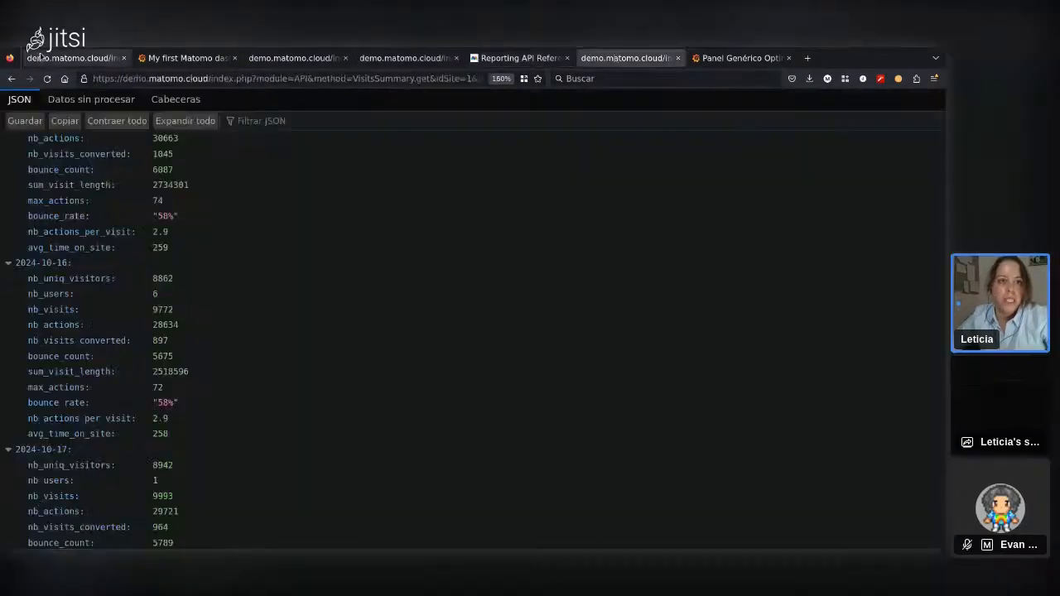